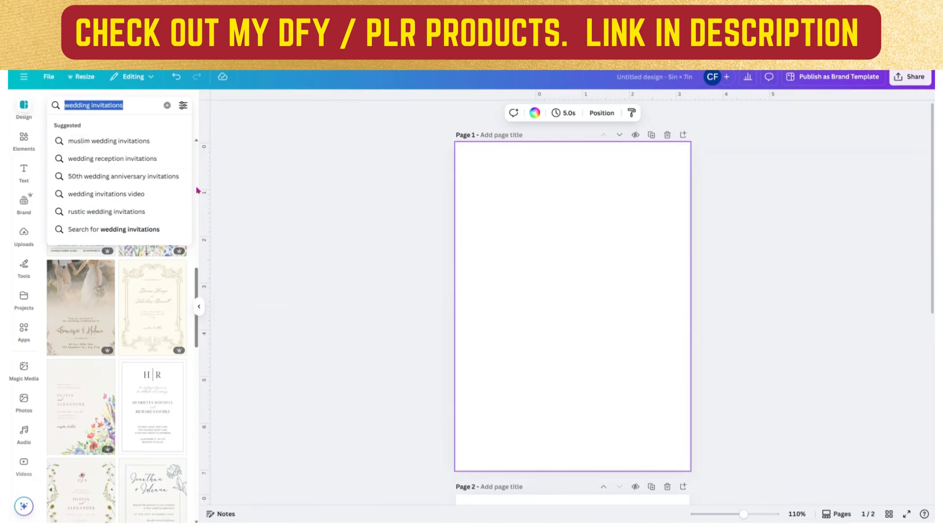
# - Browse the wedding invitation templates and apply the Watercolor Floral Illustration Wedding Invitation template to page 1
pyautogui.click(265, 146)
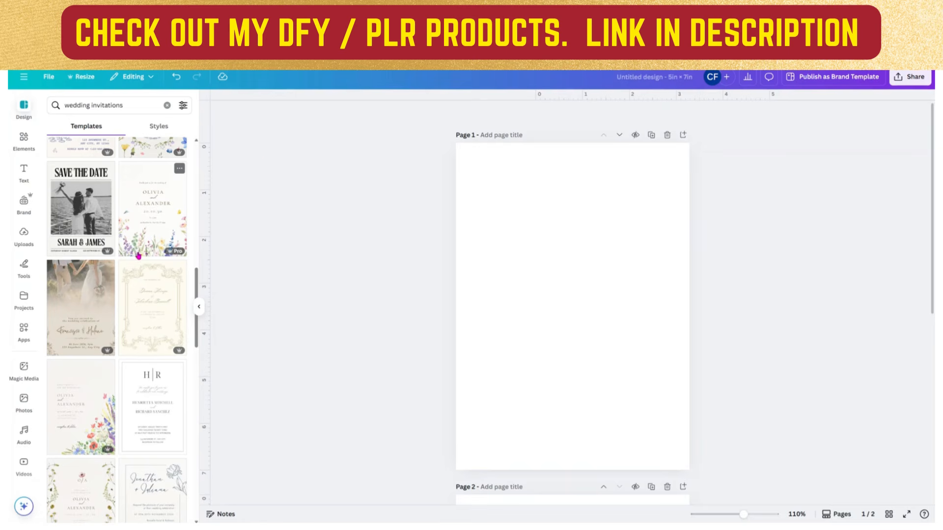
pyautogui.scroll(-3, 133, 255)
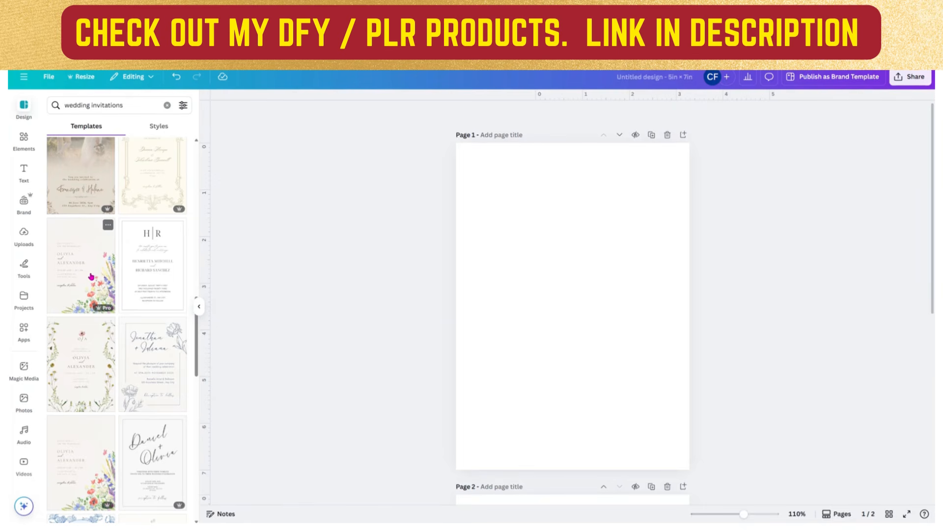
pyautogui.scroll(-4, 71, 324)
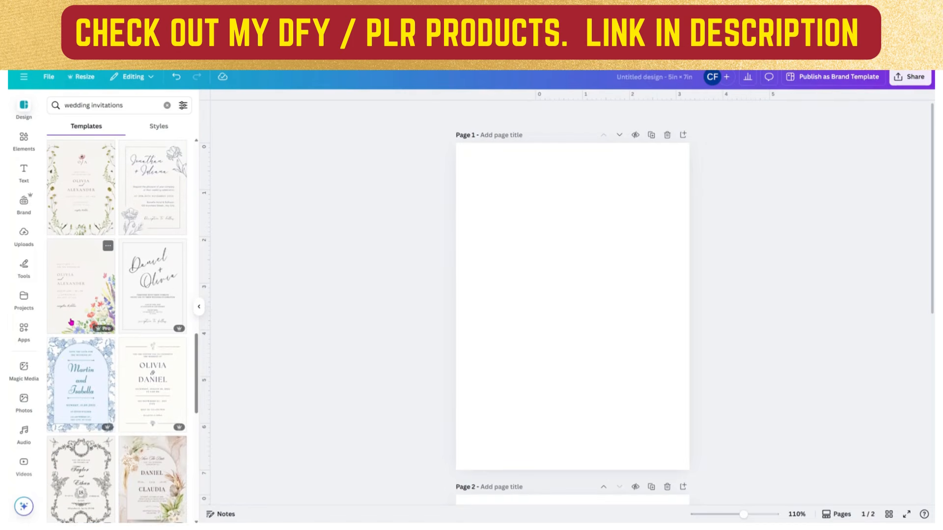
pyautogui.scroll(-2, 71, 322)
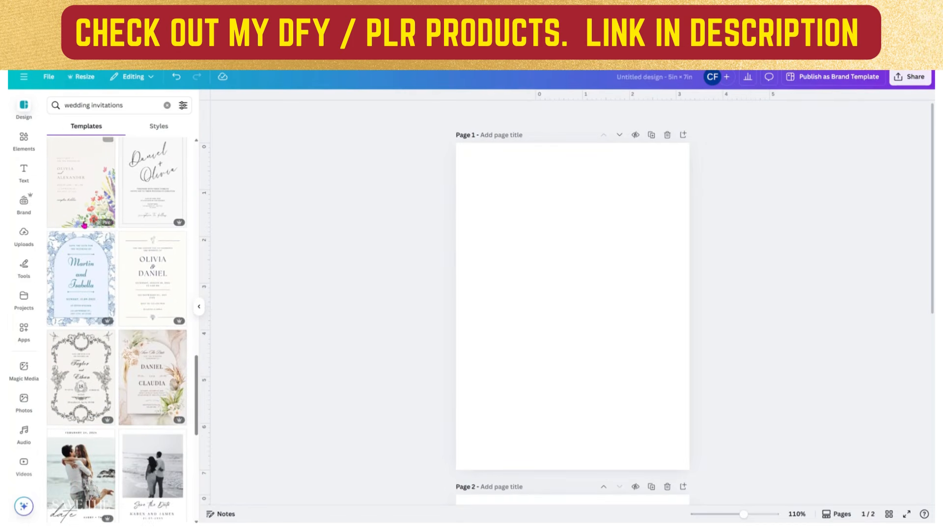
pyautogui.scroll(-3, 157, 334)
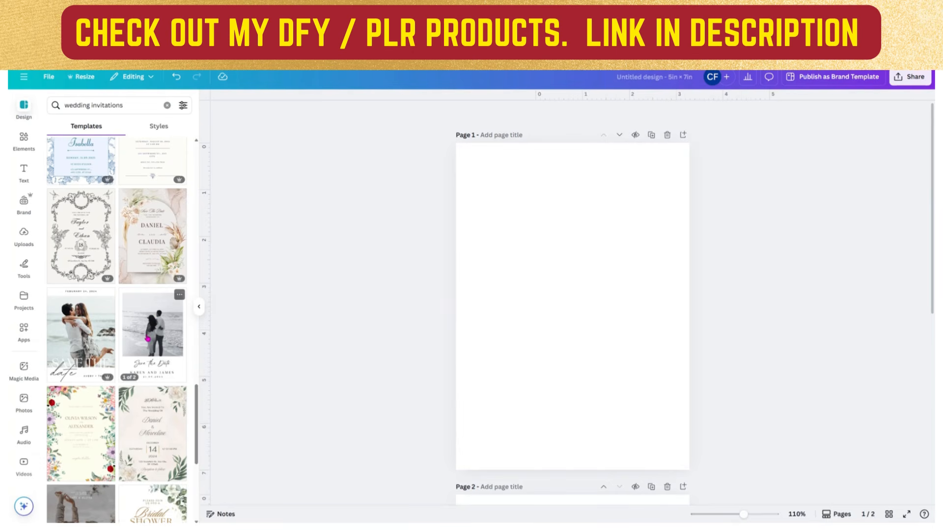
pyautogui.scroll(-4, 146, 339)
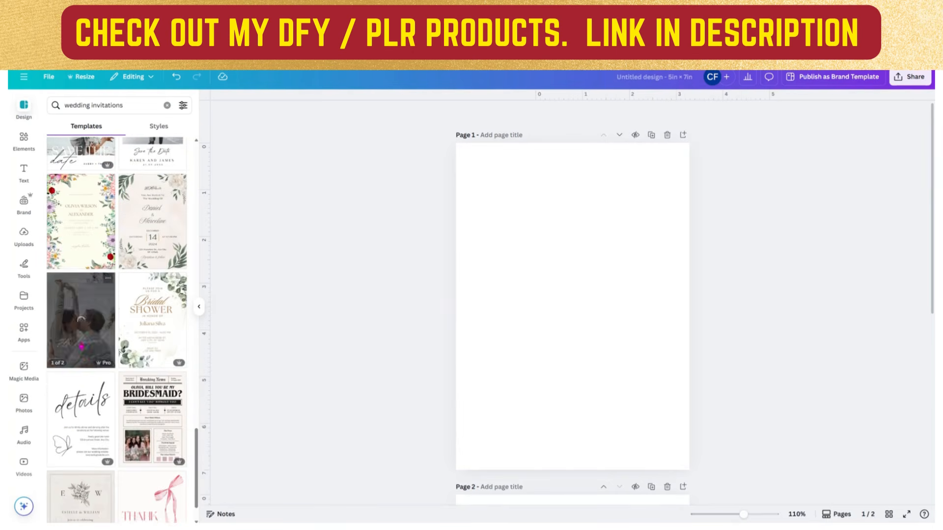
pyautogui.scroll(3, 98, 295)
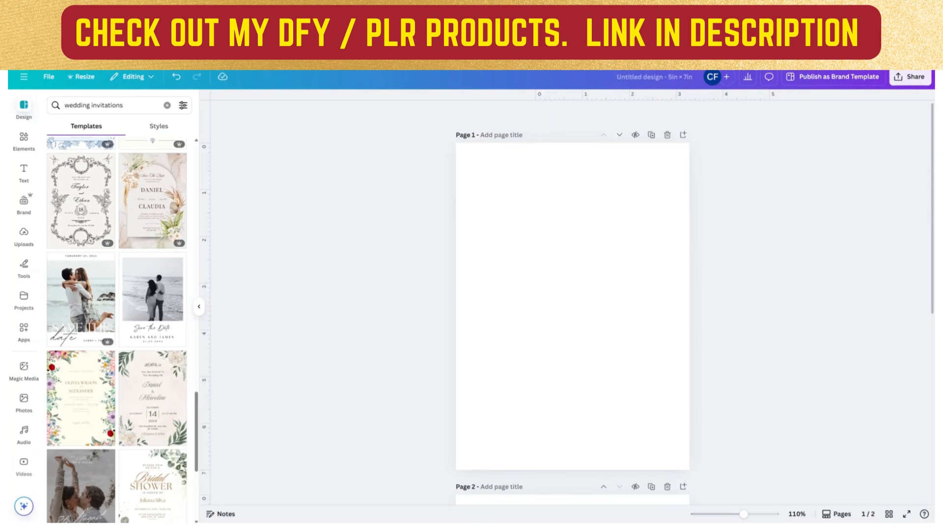
pyautogui.scroll(-5, 117, 329)
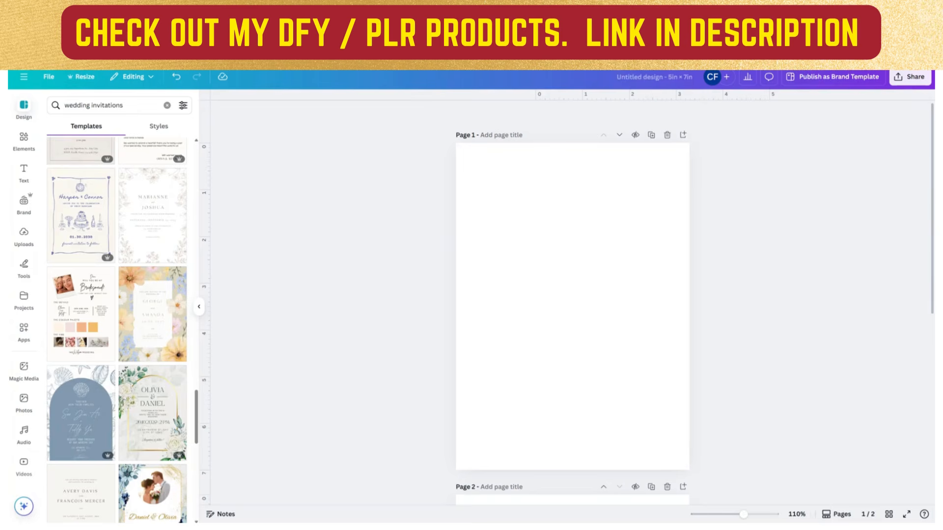
pyautogui.click(149, 317)
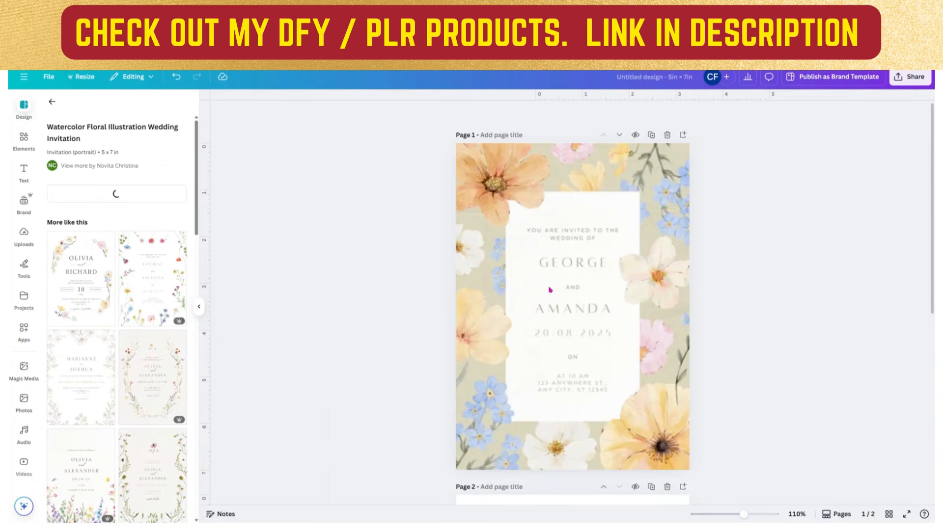
# - Examine the floral invitation's separate elements, including the background, the white centre panel and the name text
pyautogui.click(546, 268)
pyautogui.scroll(-1, 673, 319)
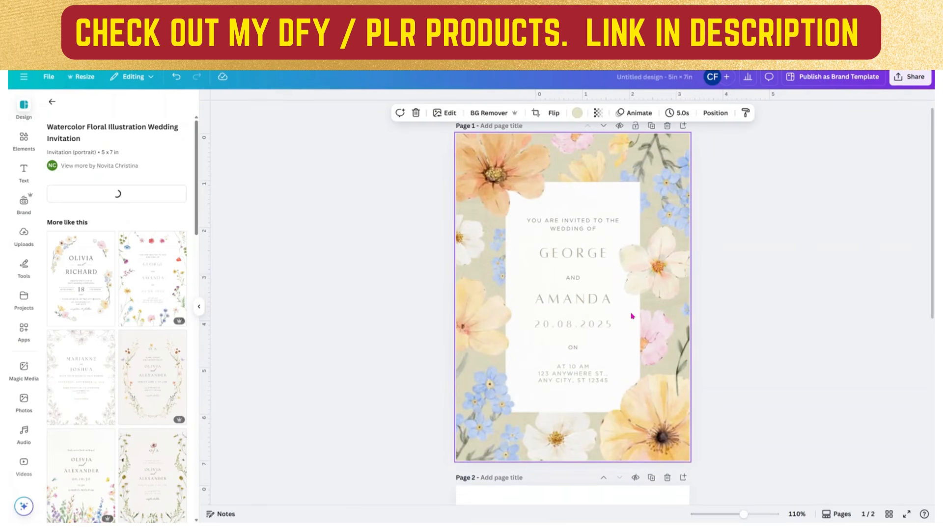
pyautogui.scroll(-3, 633, 318)
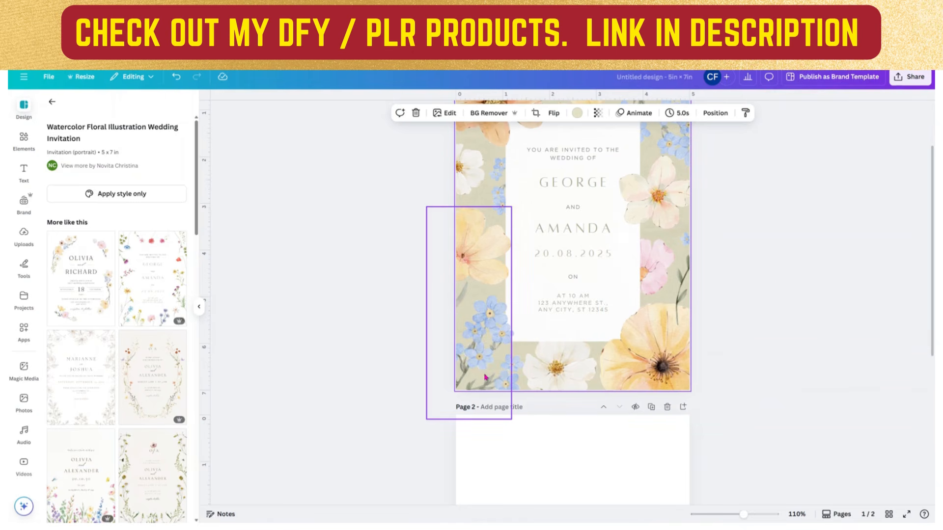
pyautogui.scroll(3, 607, 270)
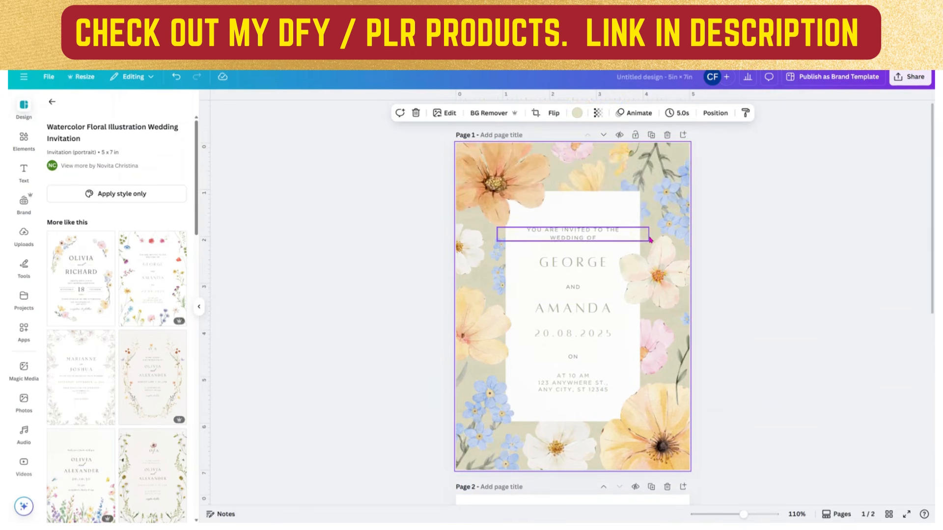
pyautogui.click(608, 214)
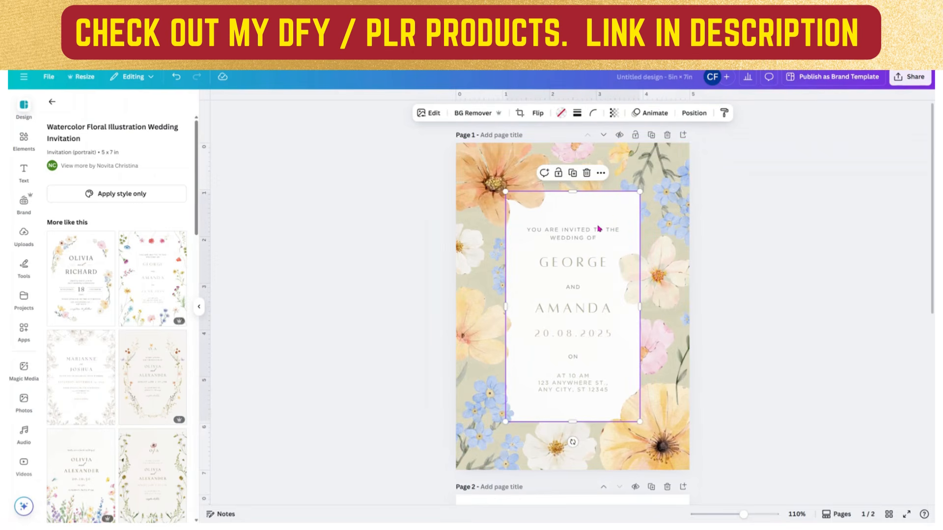
pyautogui.click(581, 267)
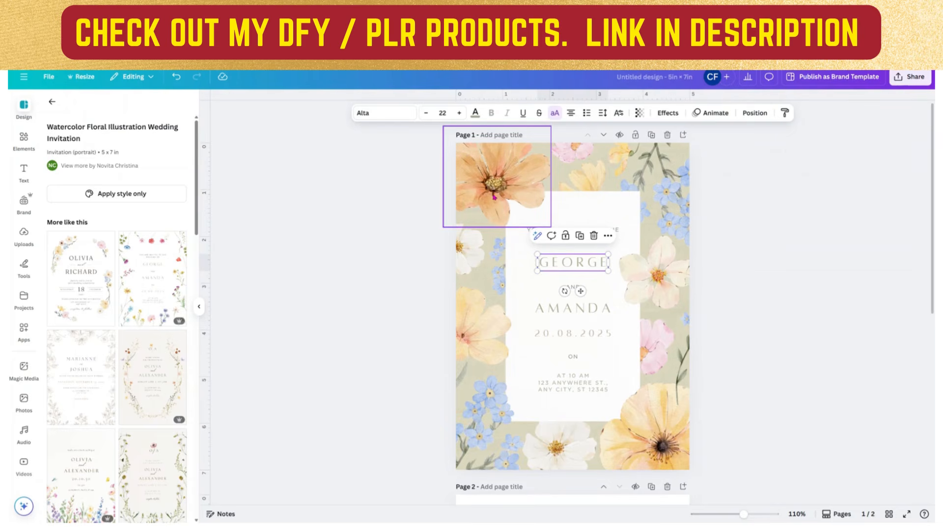
pyautogui.click(469, 286)
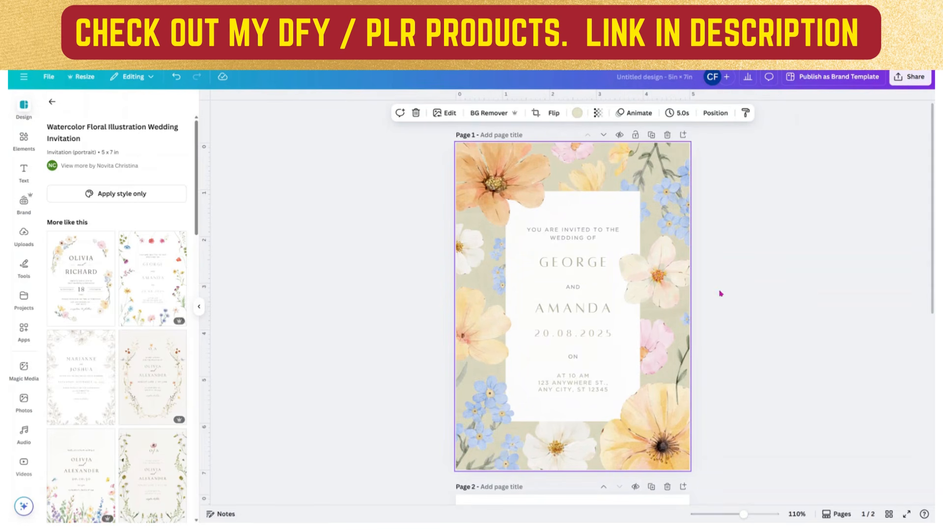
# - Move the blank second page above the floral invitation page so it comes first
pyautogui.scroll(-5, 599, 471)
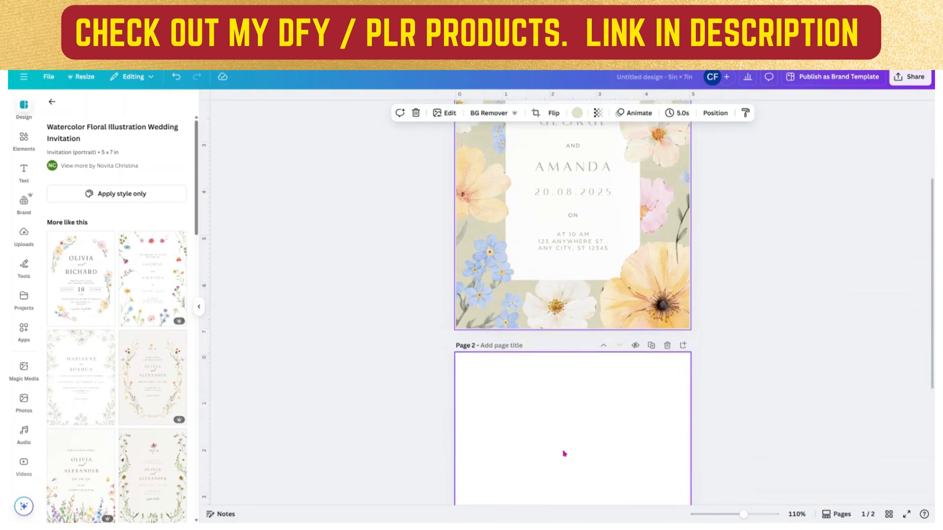
pyautogui.scroll(-1, 559, 306)
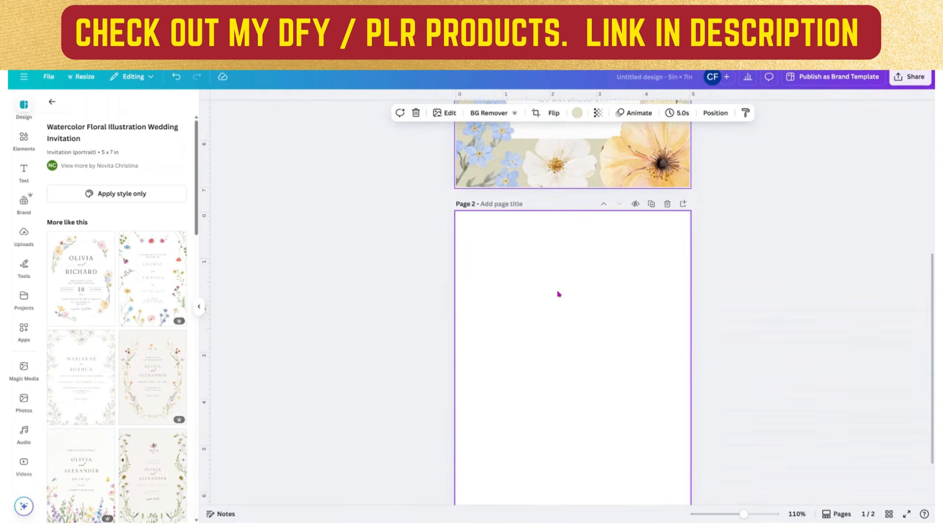
pyautogui.click(605, 205)
pyautogui.scroll(-3, 566, 239)
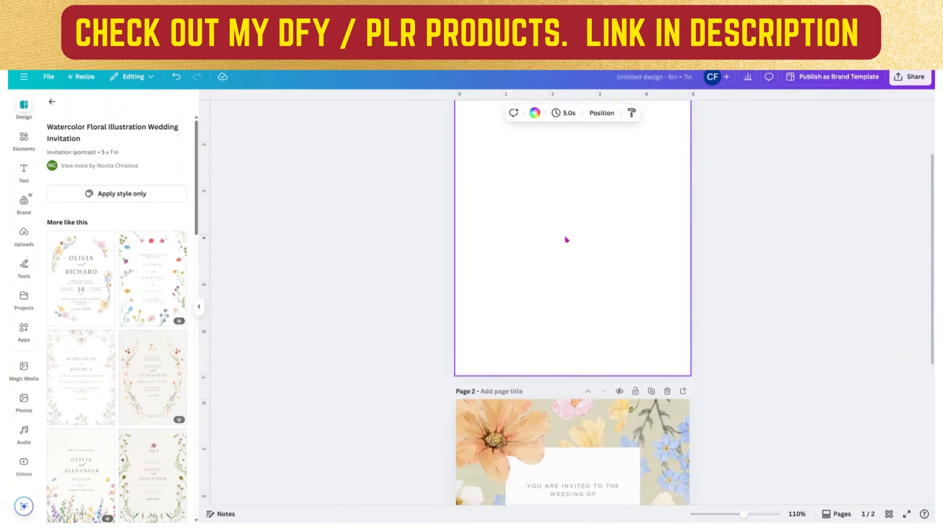
pyautogui.scroll(-2, 565, 270)
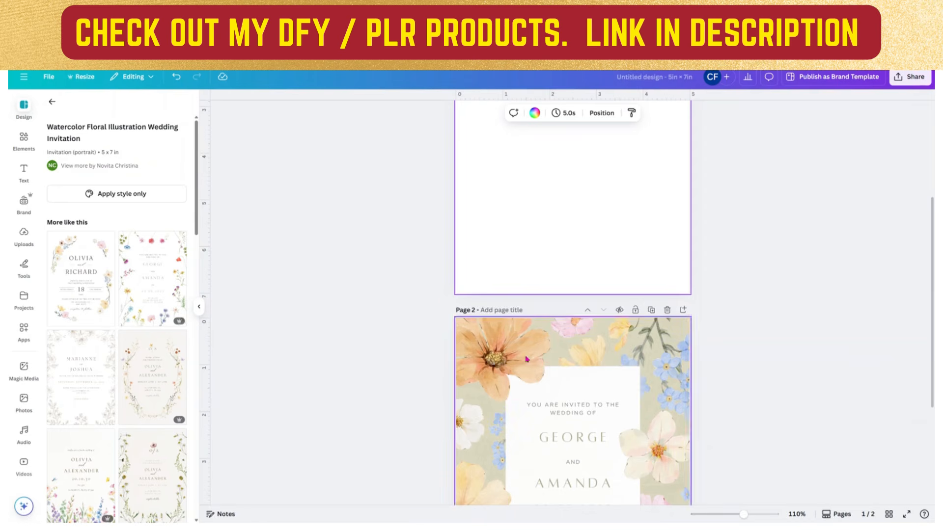
pyautogui.scroll(4, 584, 346)
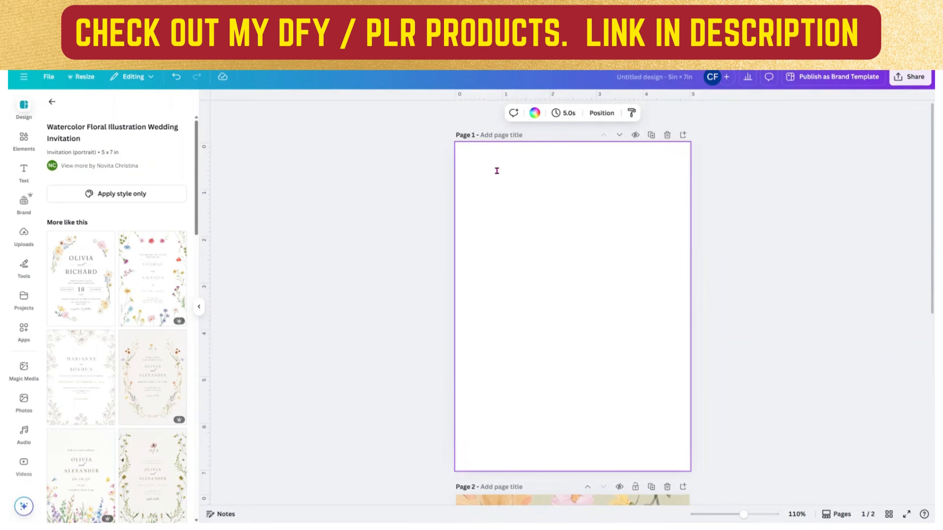
pyautogui.scroll(-3, 565, 304)
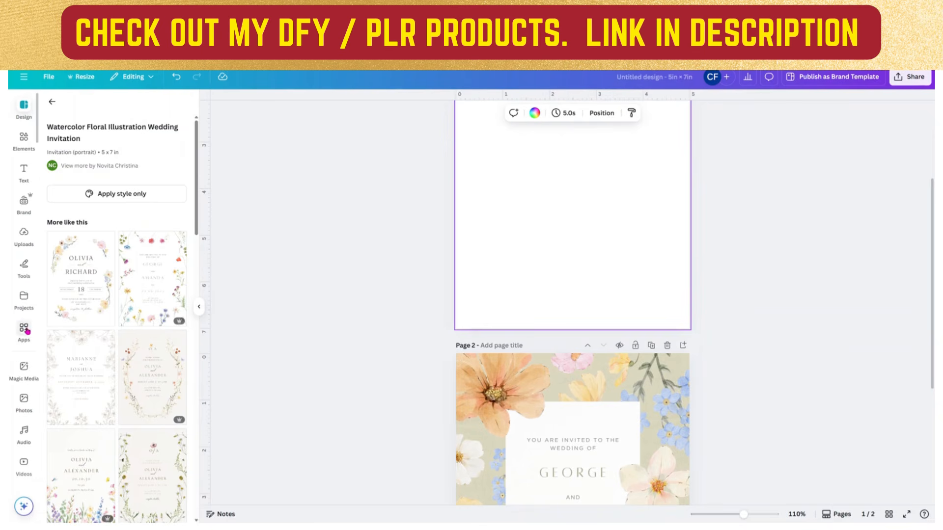
# - Search the photo library for "wedding background"
pyautogui.click(24, 403)
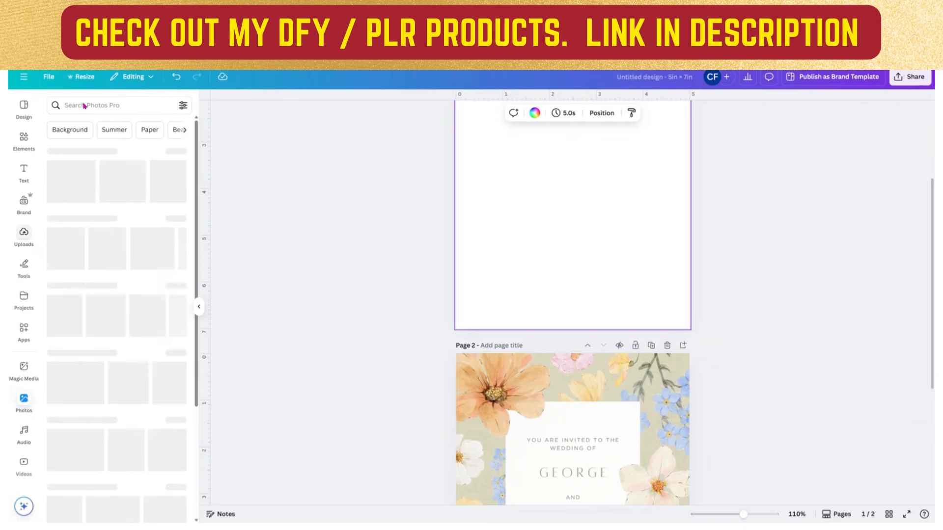
pyautogui.click(84, 106)
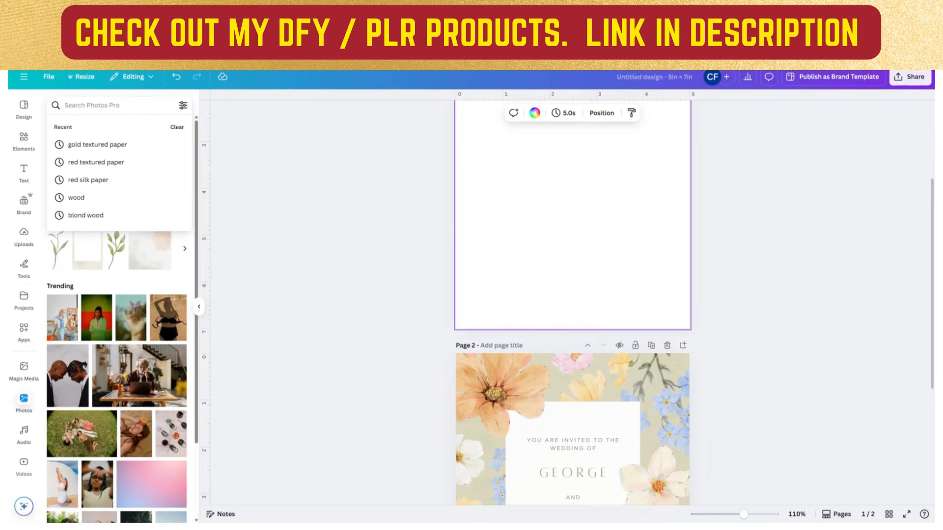
pyautogui.press('Escape')
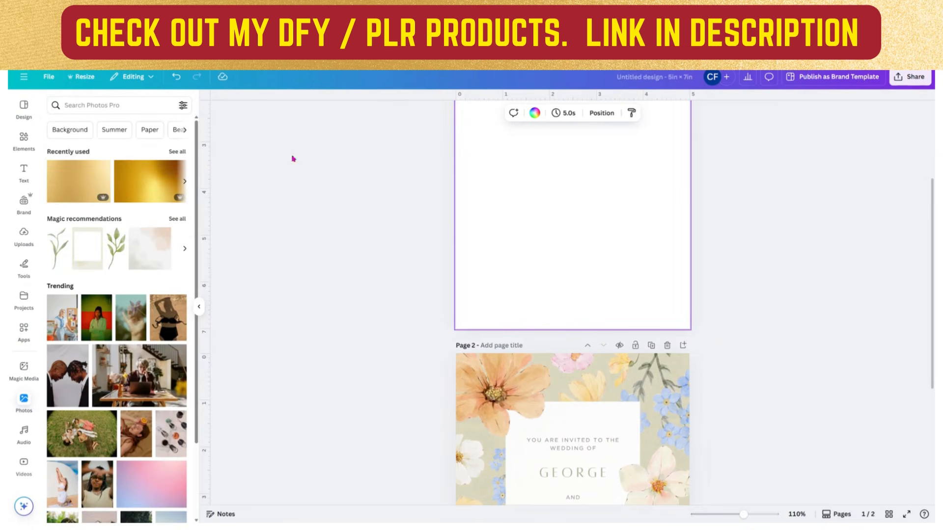
pyautogui.click(90, 104)
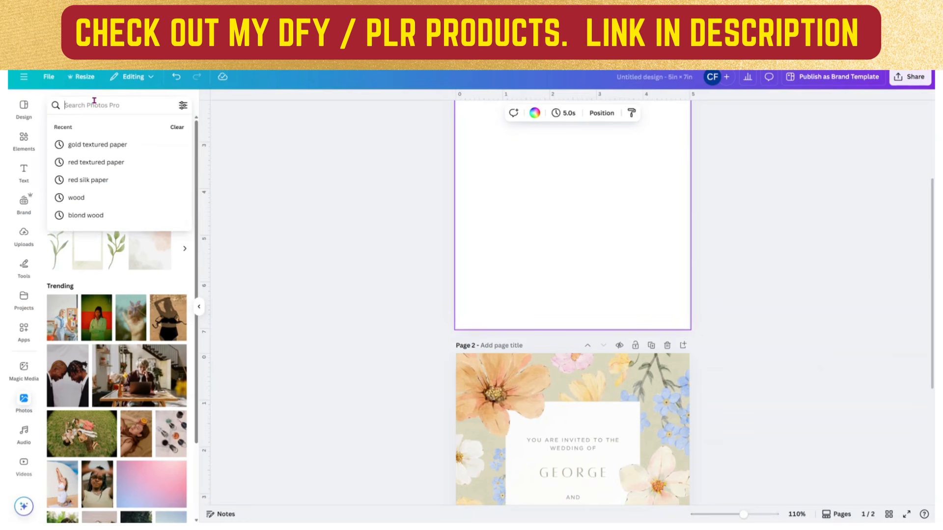
pyautogui.write('wedding bckg')
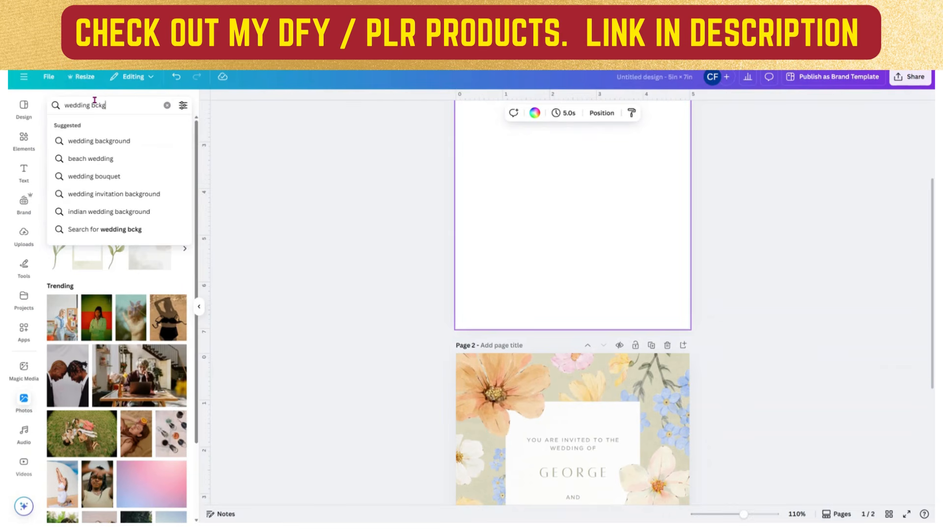
pyautogui.press('BackSpace')
pyautogui.write('a')
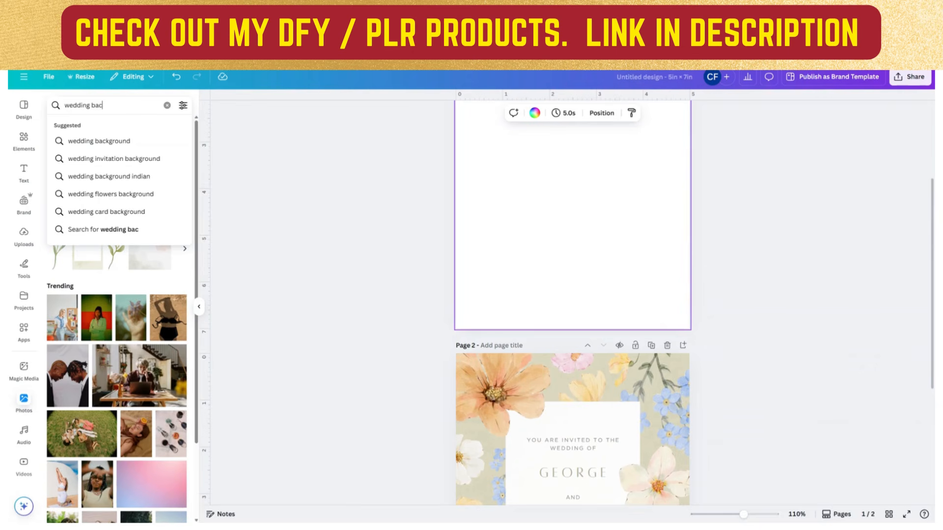
pyautogui.write('ckground')
pyautogui.press('Return')
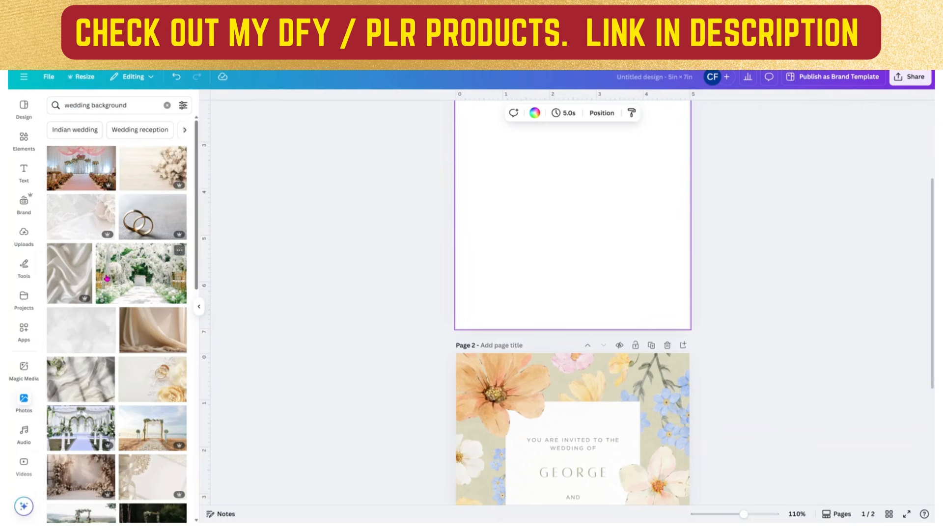
# - Add the photo of cream roses on pale wooden planks to the blank page
pyautogui.scroll(-3, 107, 278)
pyautogui.scroll(3, 108, 284)
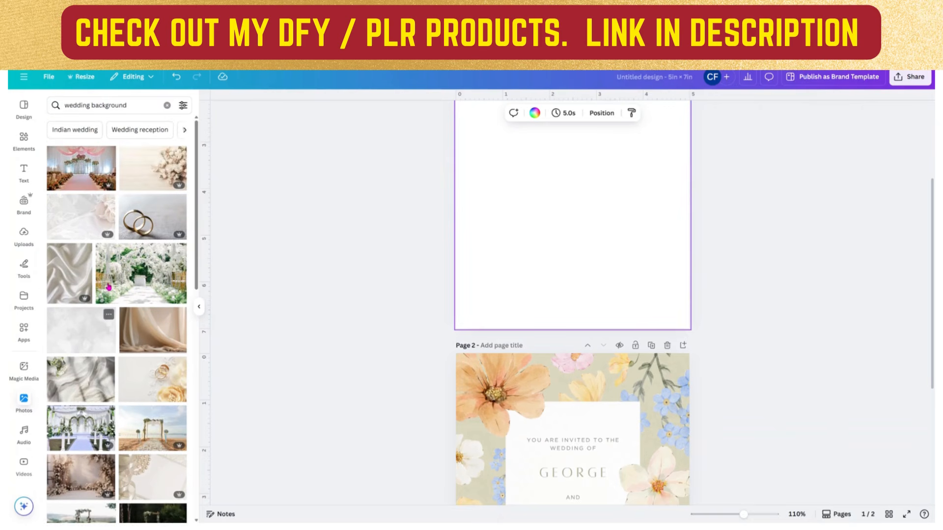
pyautogui.click(140, 170)
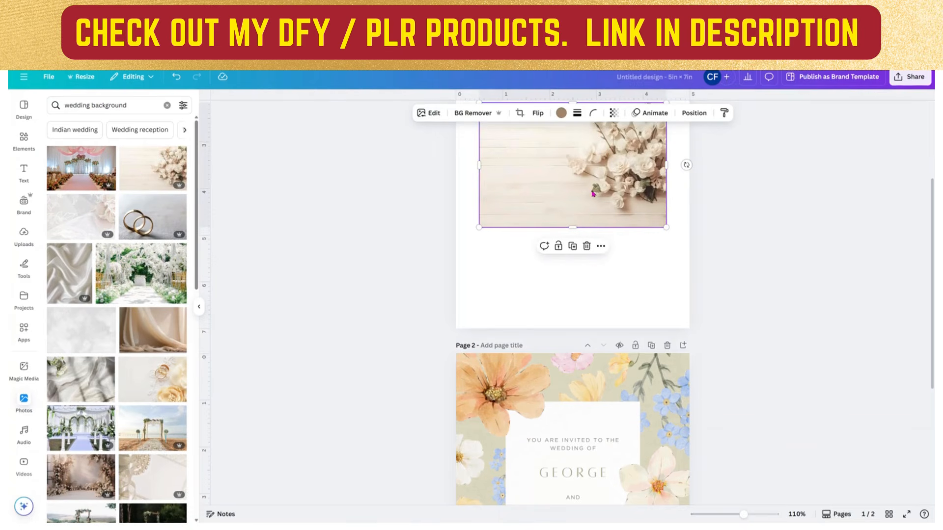
# - Move the rose photo towards the upper left of page 1 and set it as the page background
pyautogui.scroll(3, 592, 191)
pyautogui.moveTo(563, 277); pyautogui.dragTo(545, 214)
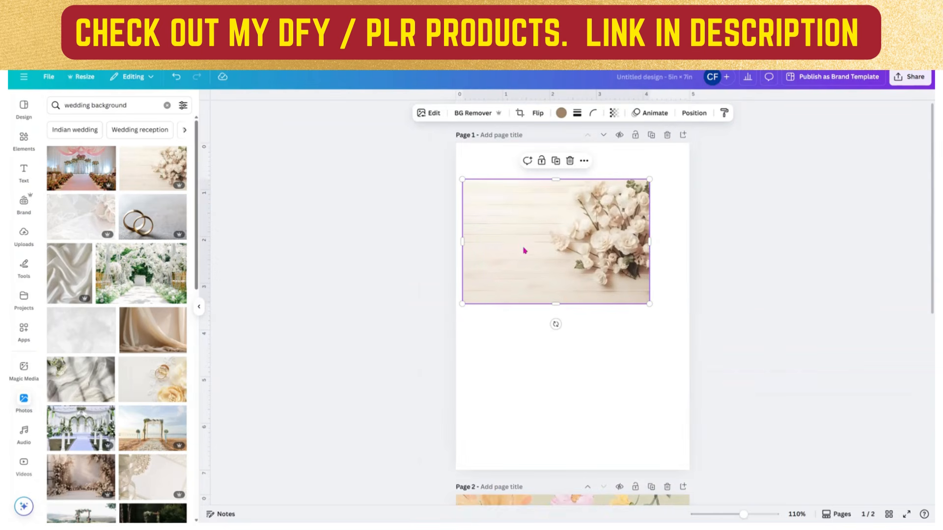
pyautogui.rightClick(526, 263)
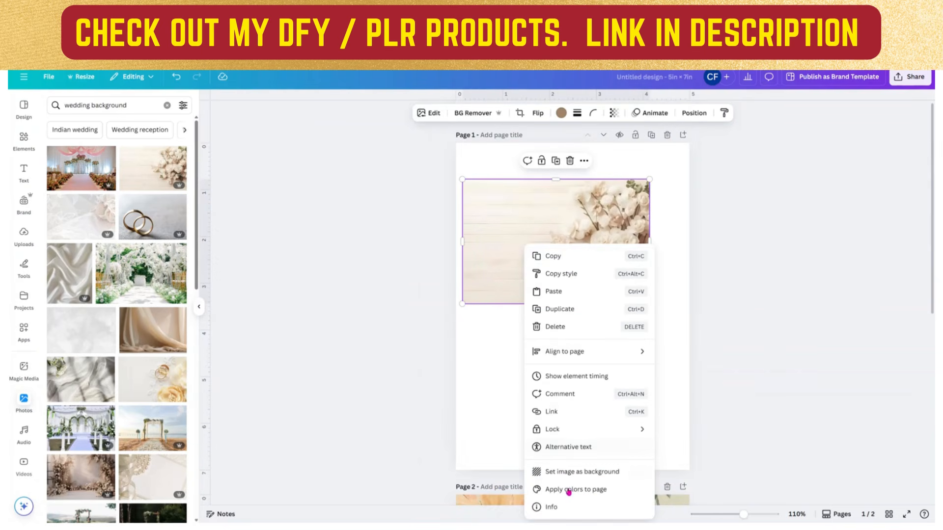
pyautogui.click(568, 473)
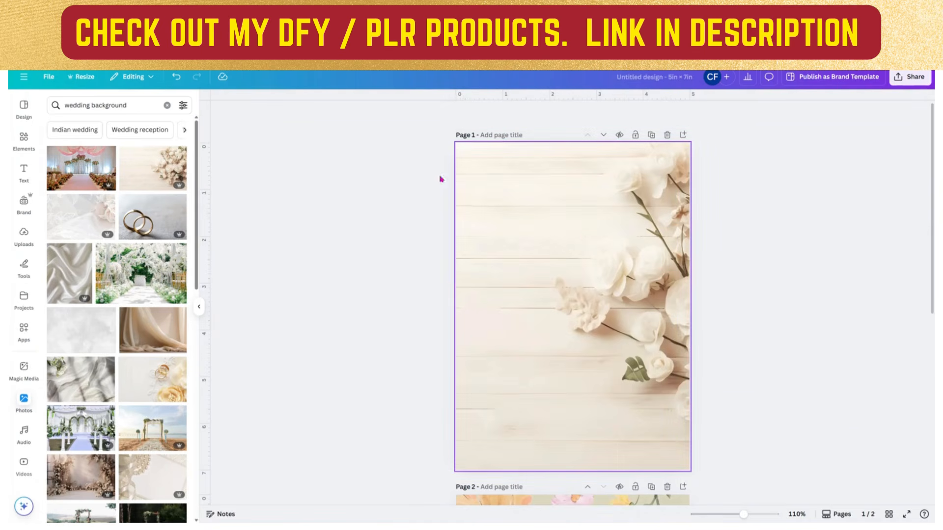
# - Undo setting the rose photo as the background and undo its move on page 1
pyautogui.click(176, 77)
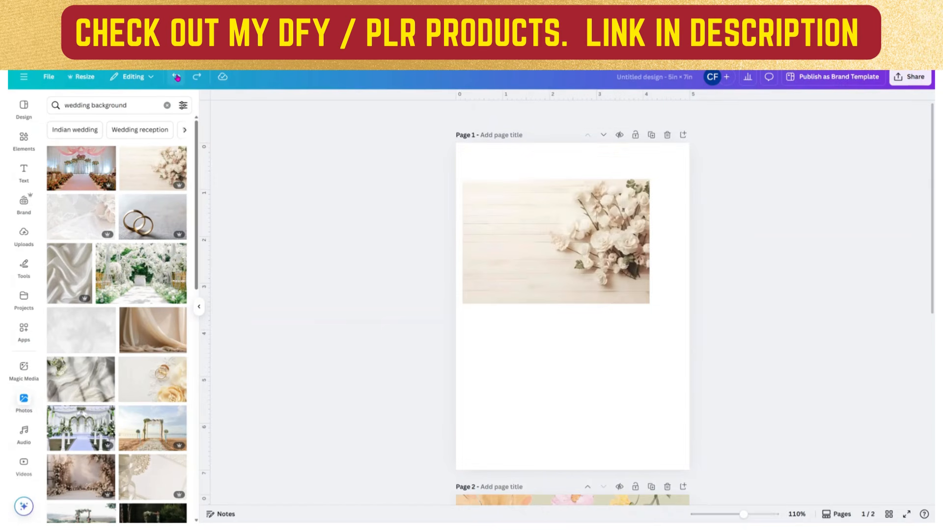
pyautogui.click(176, 77)
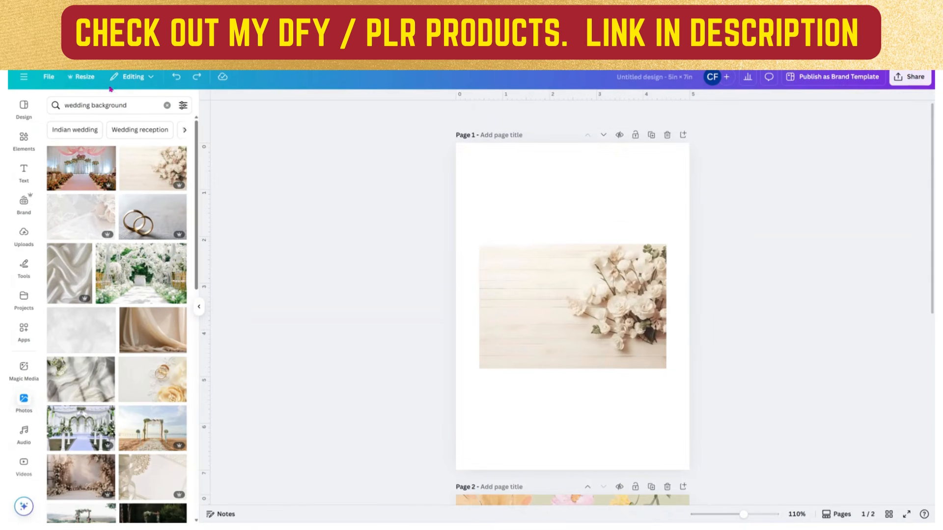
# - Undo adding the rose photo and add the pink watercolor photo from the wedding background results to page 1
pyautogui.click(176, 76)
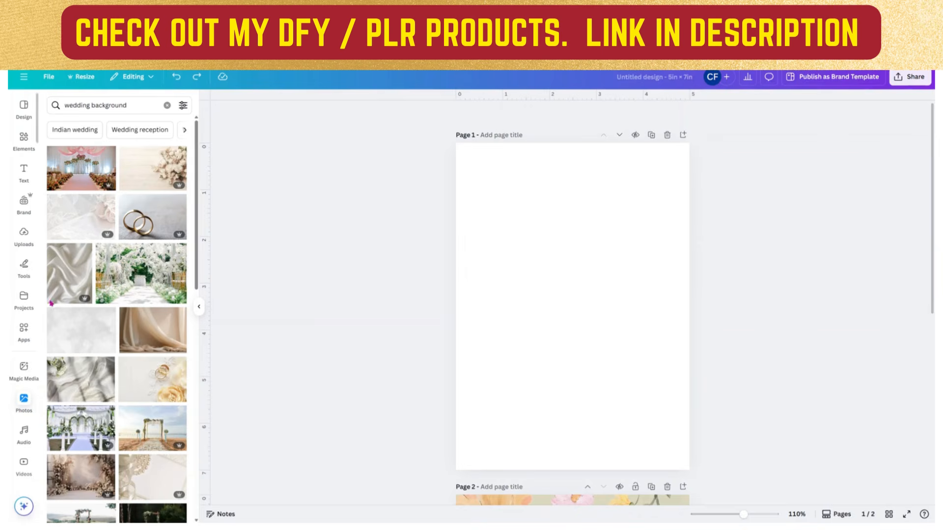
pyautogui.scroll(-5, 77, 333)
pyautogui.scroll(-2, 78, 333)
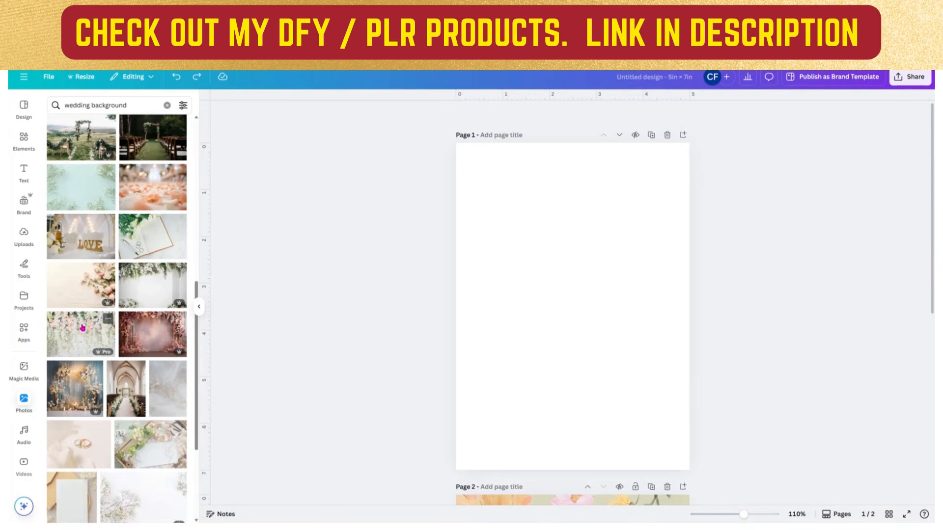
pyautogui.scroll(-3, 47, 293)
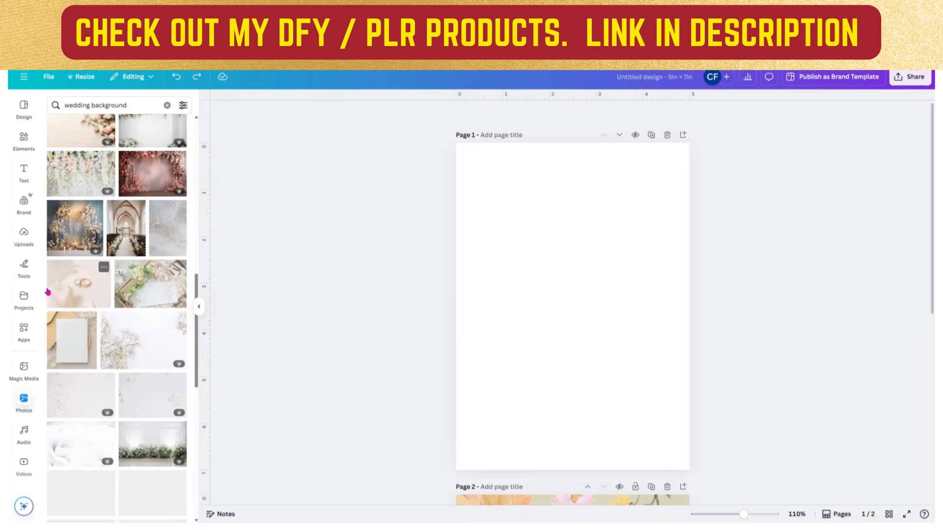
pyautogui.scroll(-3, 142, 339)
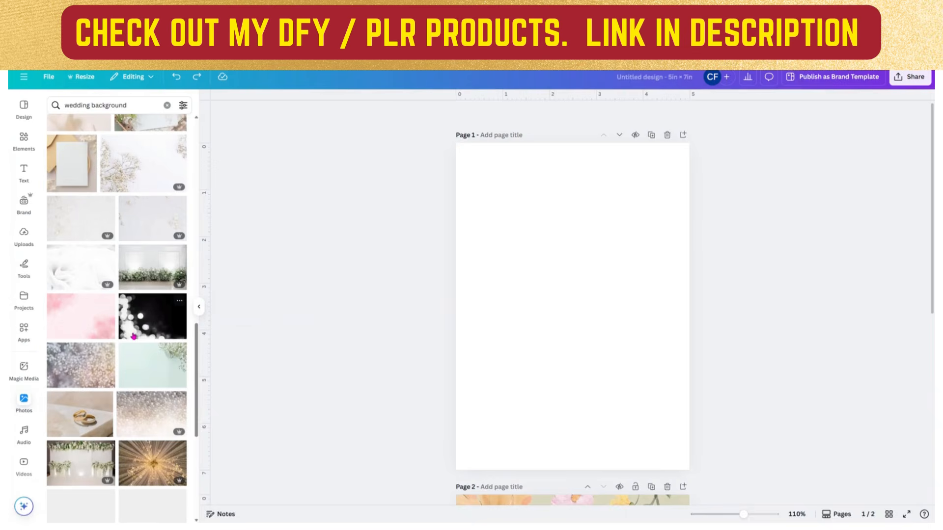
pyautogui.moveTo(133, 337); pyautogui.dragTo(559, 422)
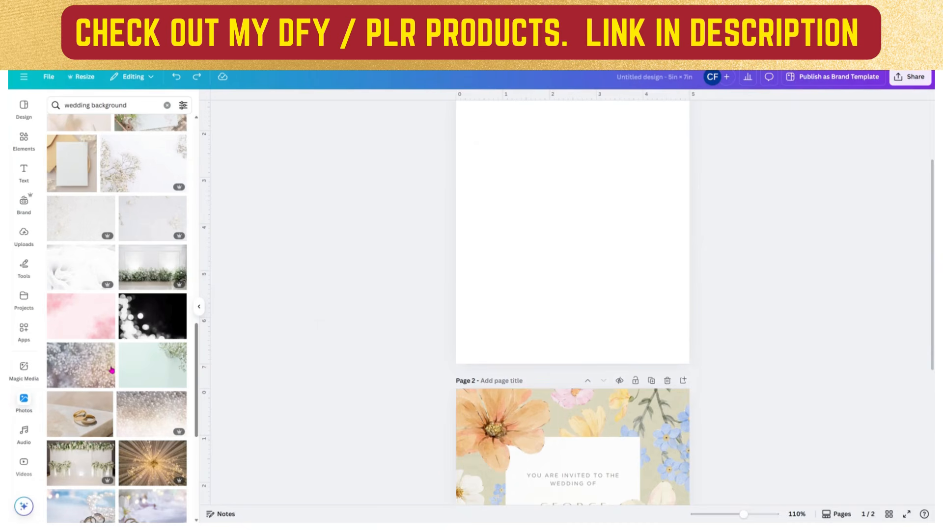
pyautogui.click(77, 323)
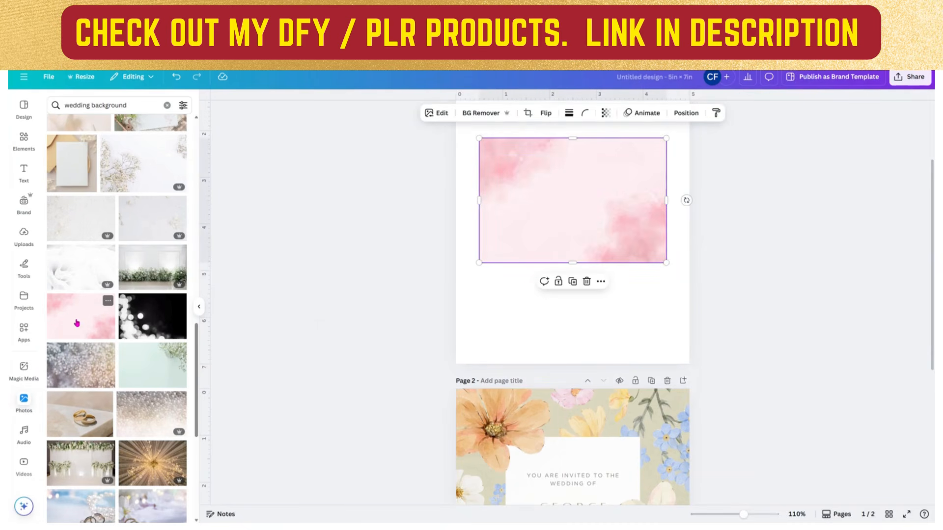
pyautogui.scroll(3, 554, 255)
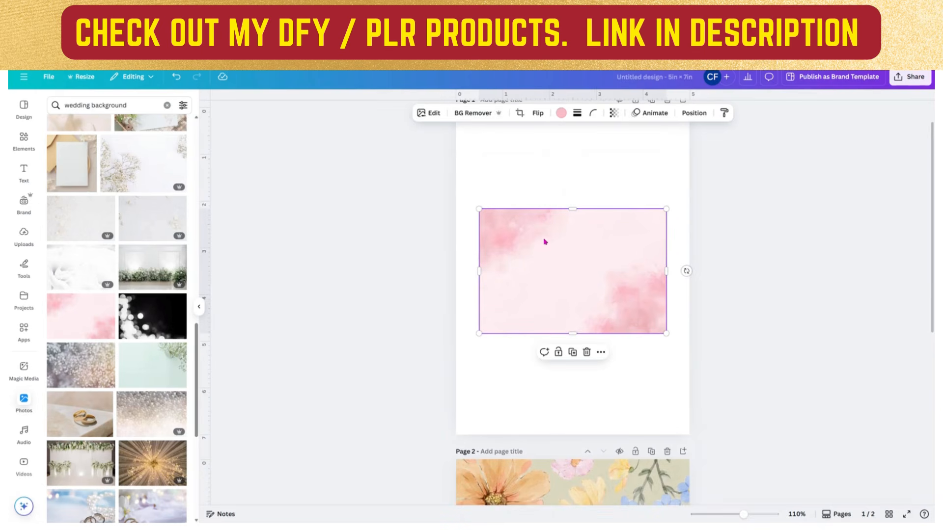
# - Recolor the pink watercolor photo, trying #e4e1c7 and orange before applying the pale yellow #f3e198
pyautogui.click(562, 113)
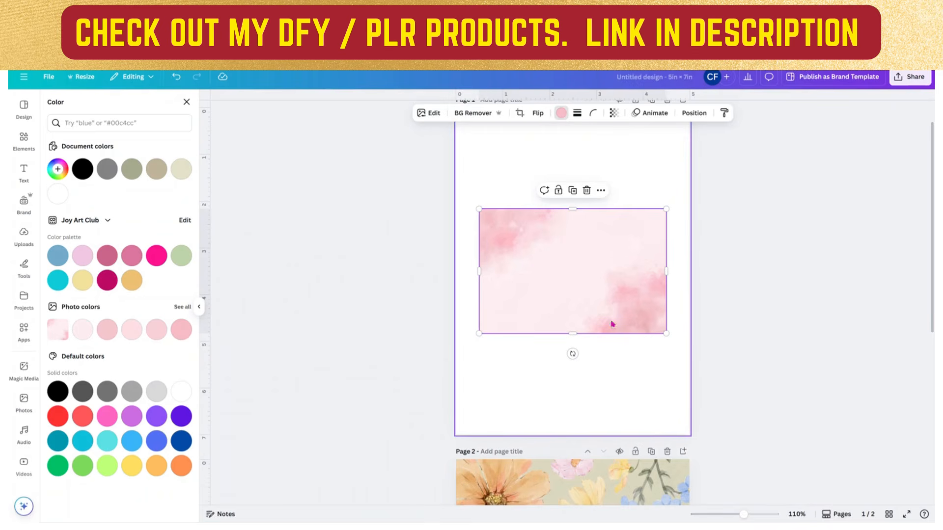
pyautogui.click(183, 171)
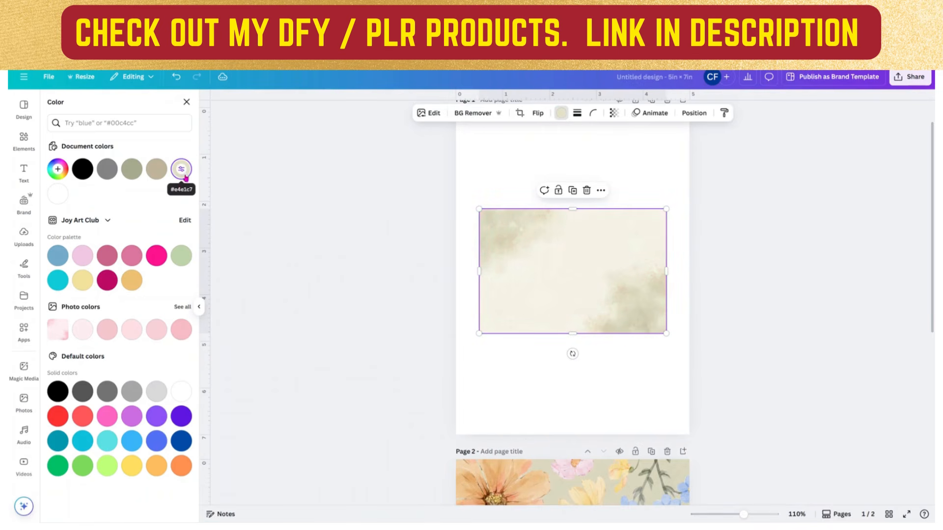
pyautogui.click(131, 284)
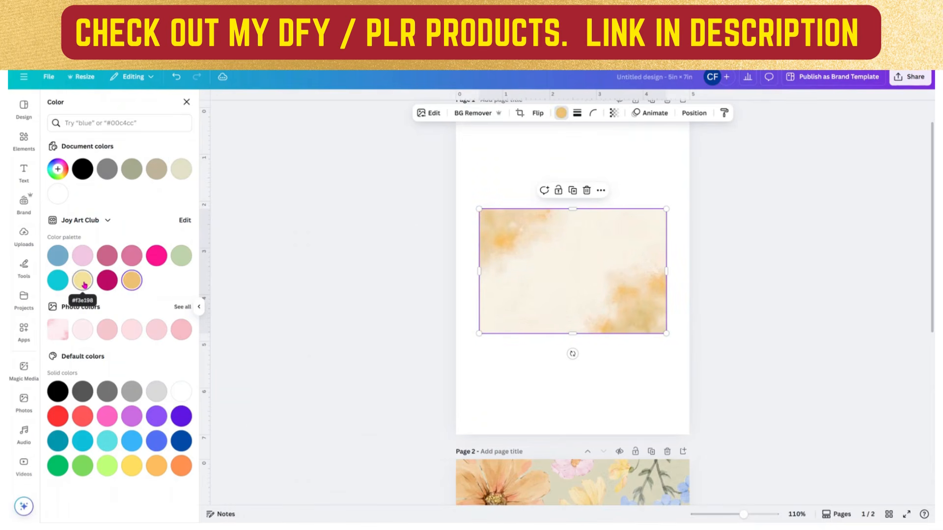
pyautogui.click(84, 285)
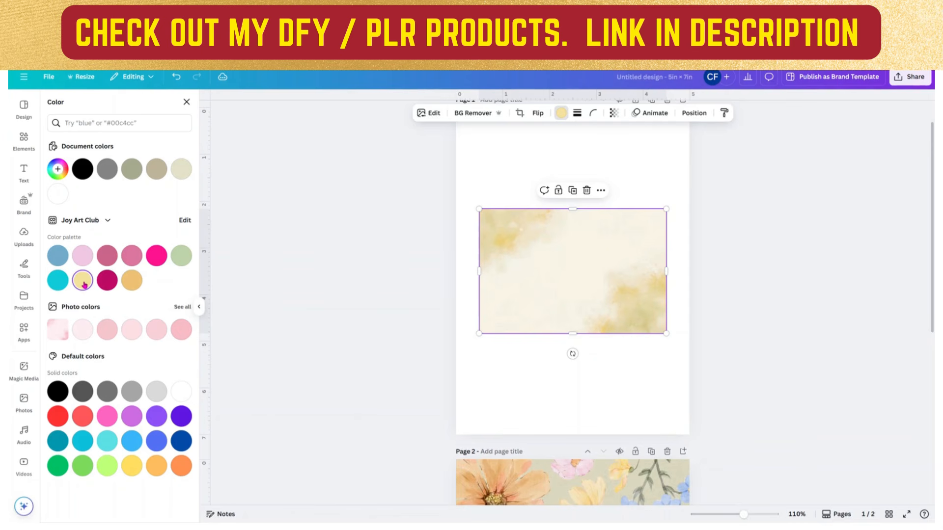
# - Set the yellow watercolor photo as the background of page 1 and compare it with the floral template on page 2
pyautogui.rightClick(579, 286)
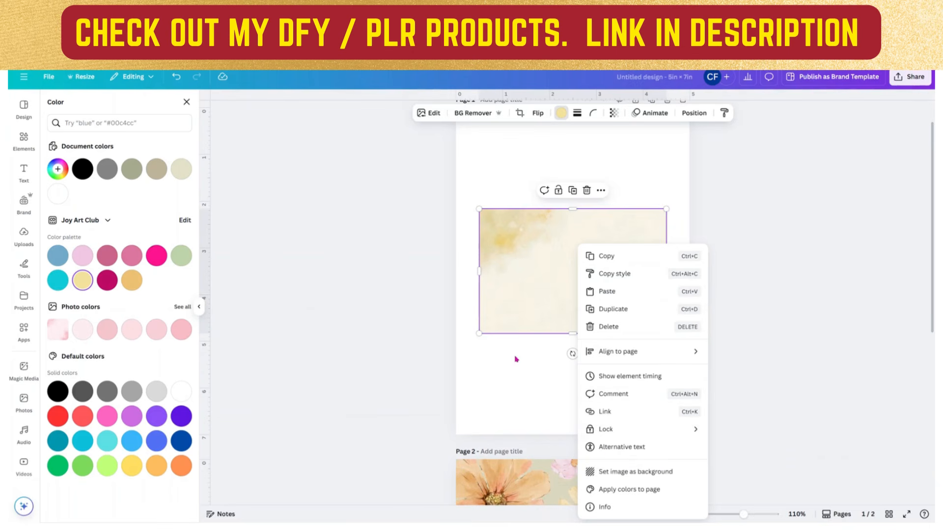
pyautogui.click(632, 472)
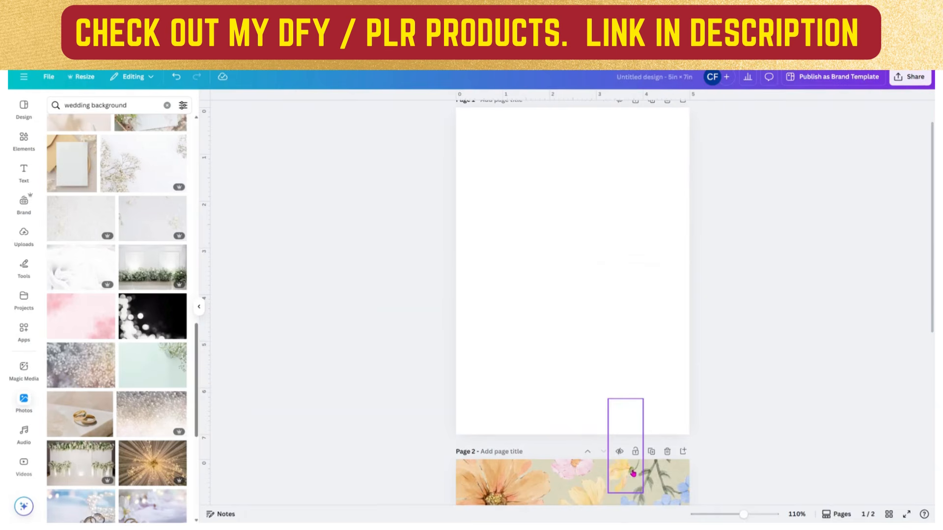
pyautogui.click(644, 418)
pyautogui.scroll(-4, 600, 295)
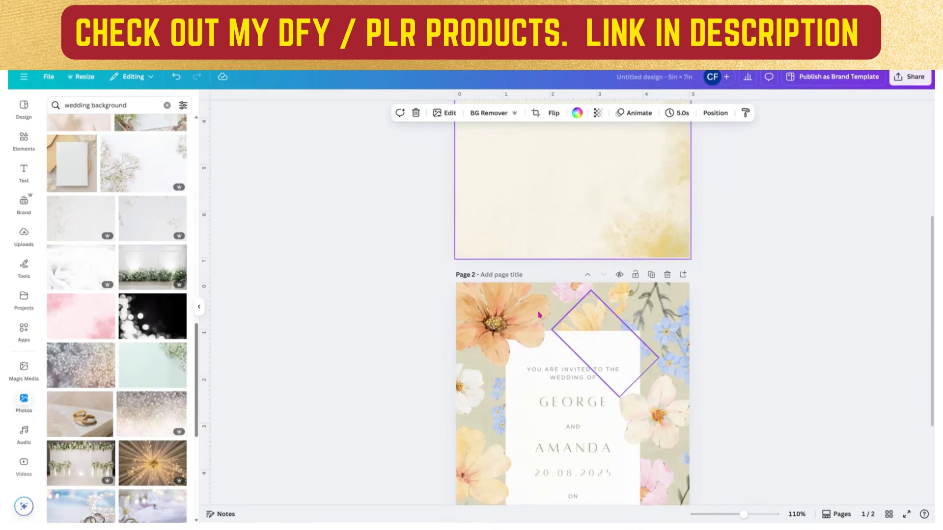
pyautogui.scroll(5, 511, 318)
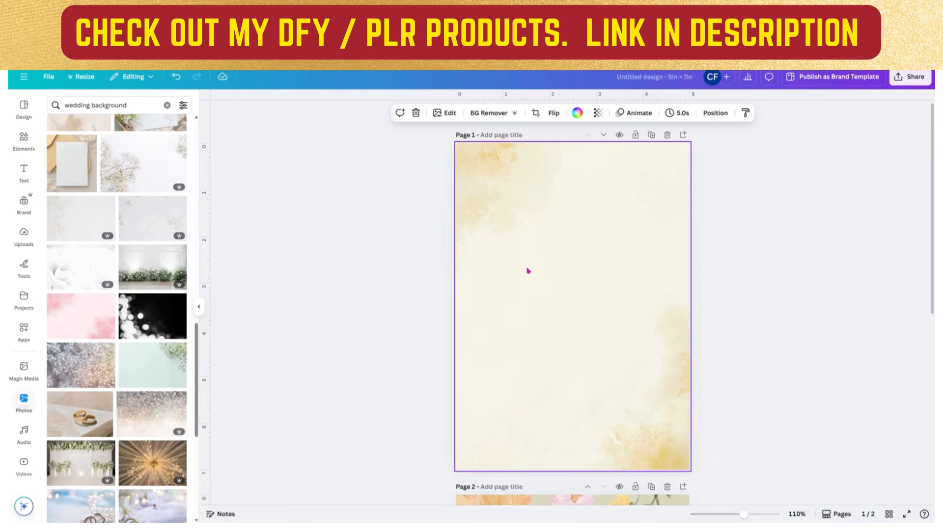
# - Search the elements library for "wedding flowers" and restrict the results to graphics
pyautogui.click(25, 145)
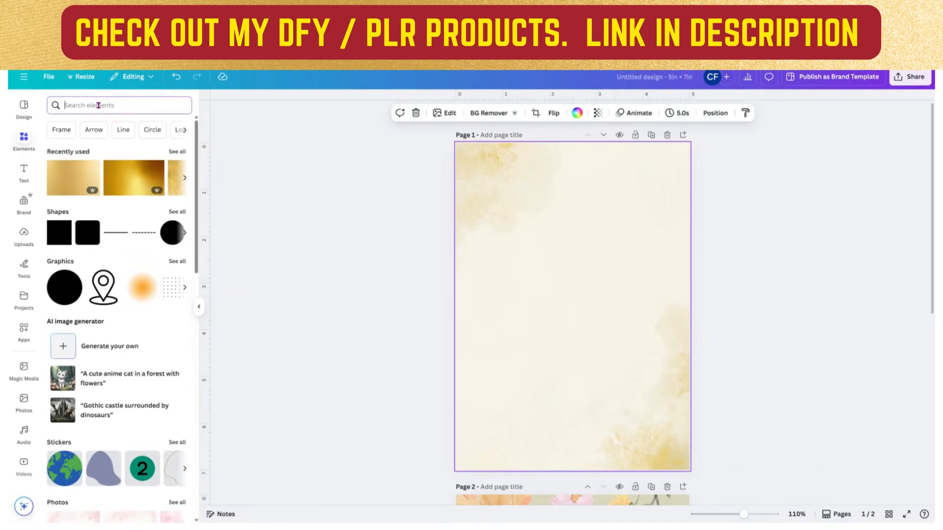
pyautogui.write('wed')
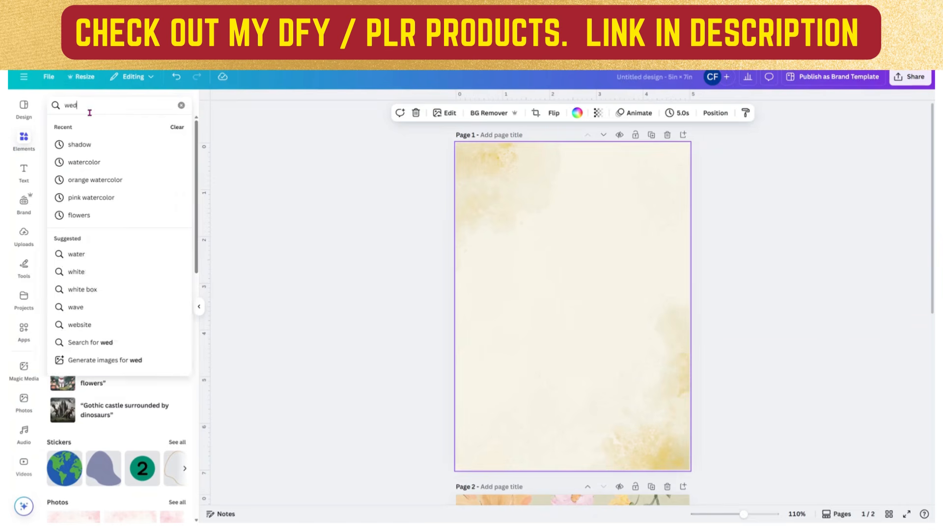
pyautogui.write('ding flower')
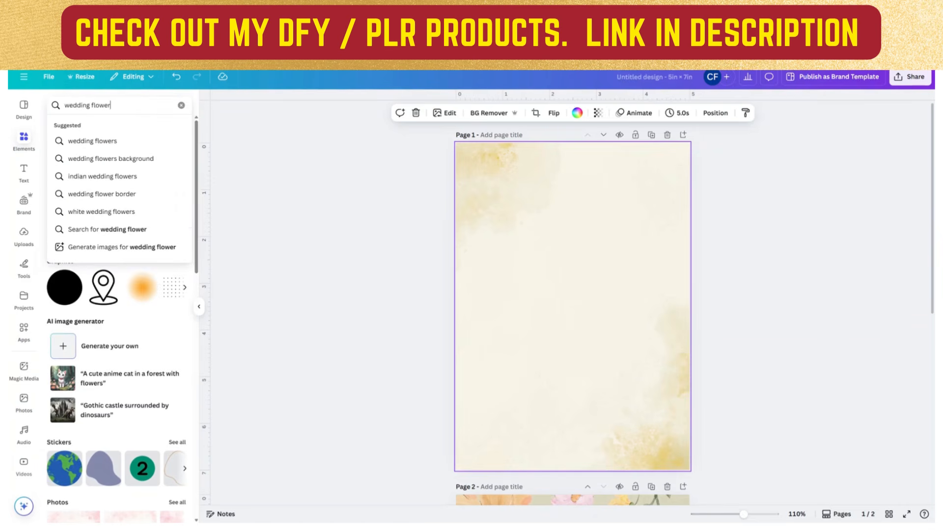
pyautogui.write('s')
pyautogui.press('Return')
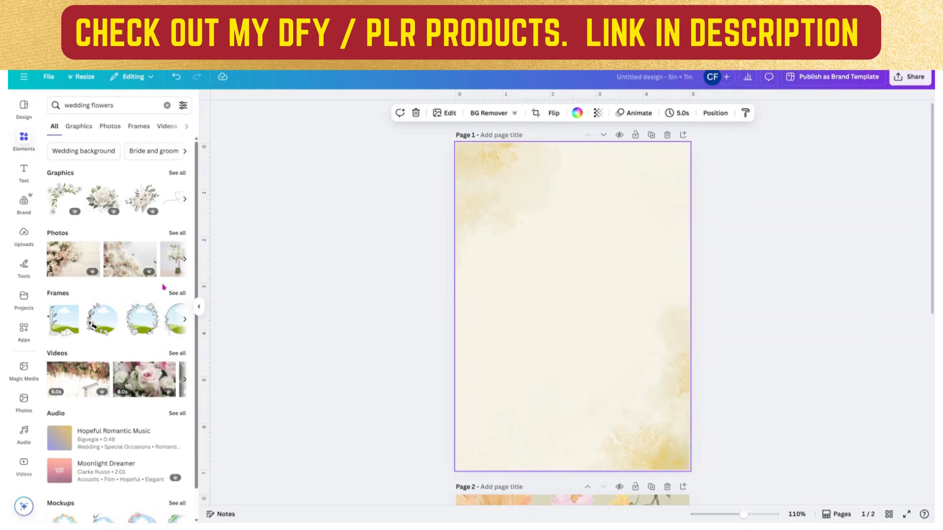
pyautogui.click(76, 127)
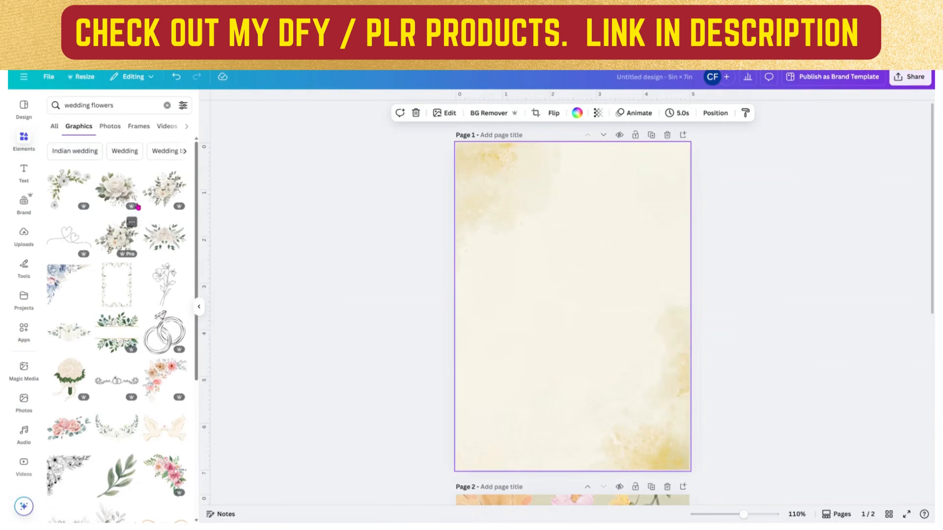
# - Review the color, orientation, animation and price filters available for the wedding flowers graphics and rerun the search
pyautogui.click(183, 106)
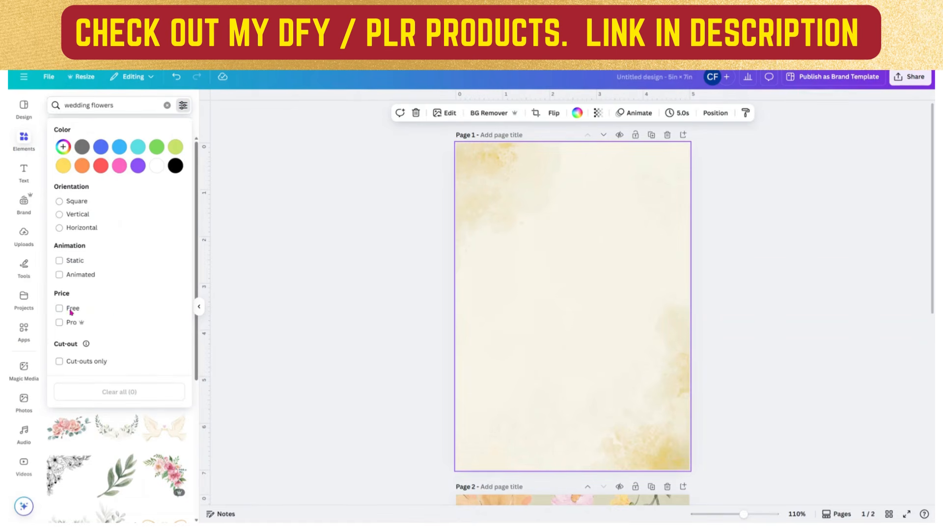
pyautogui.click(136, 106)
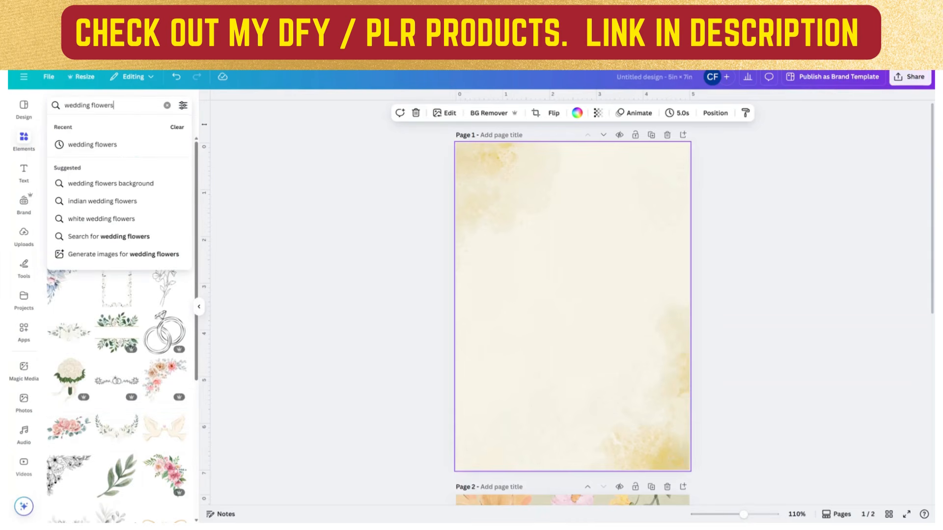
pyautogui.press('Return')
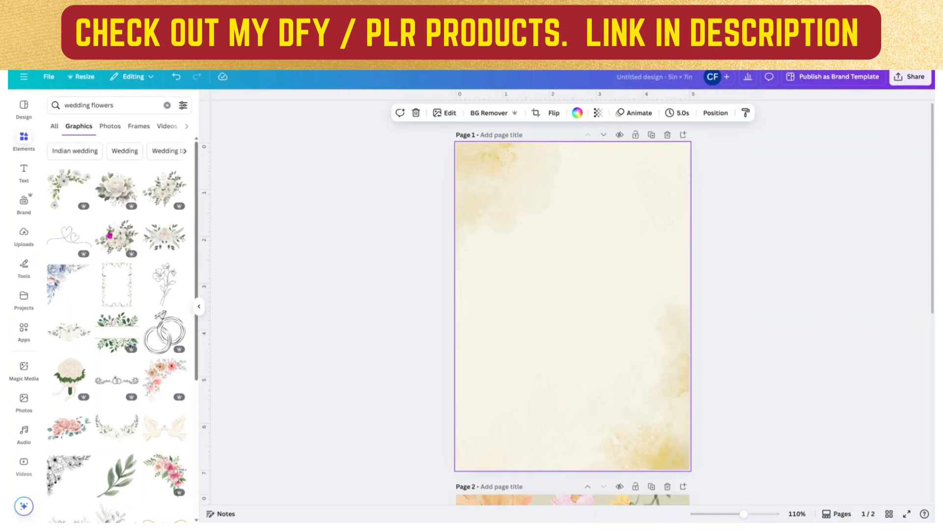
# - Try the kissing doves graphic near the upper edge of page 1 and delete it
pyautogui.scroll(-5, 109, 287)
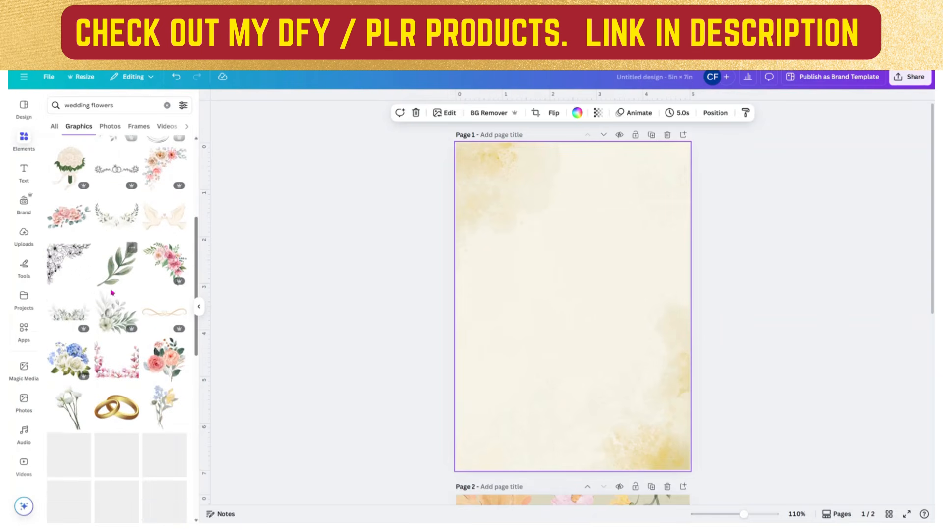
pyautogui.click(155, 224)
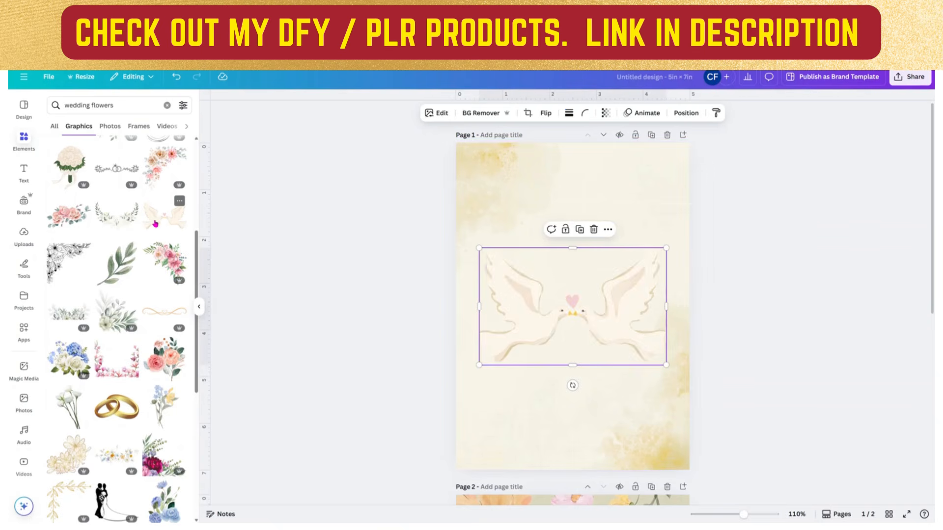
pyautogui.moveTo(600, 331); pyautogui.dragTo(605, 227)
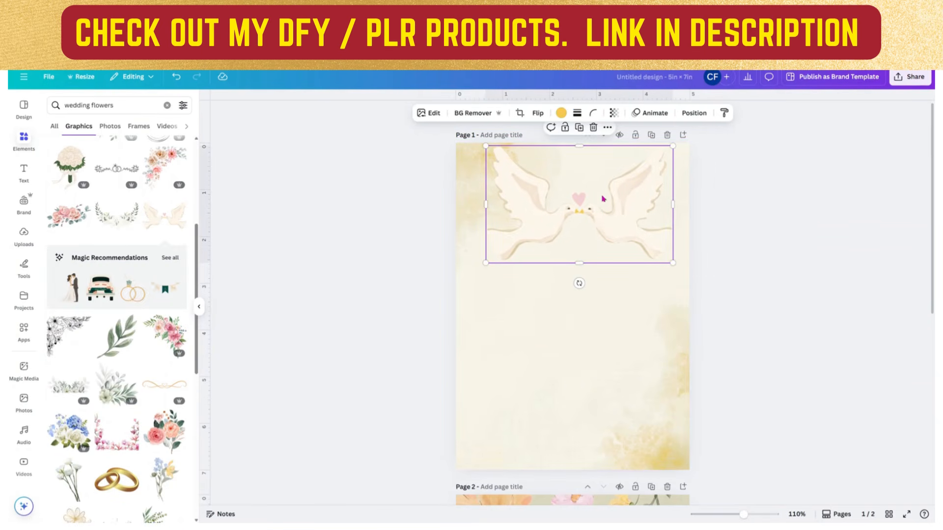
pyautogui.click(594, 128)
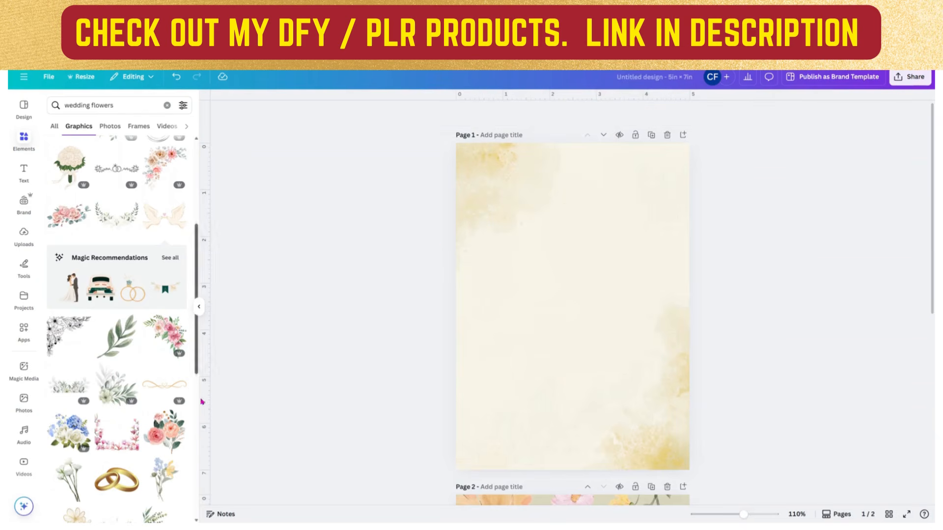
# - Add the gold line-art flower with leaves and place it in the lower-left corner of page 1
pyautogui.scroll(-4, 109, 409)
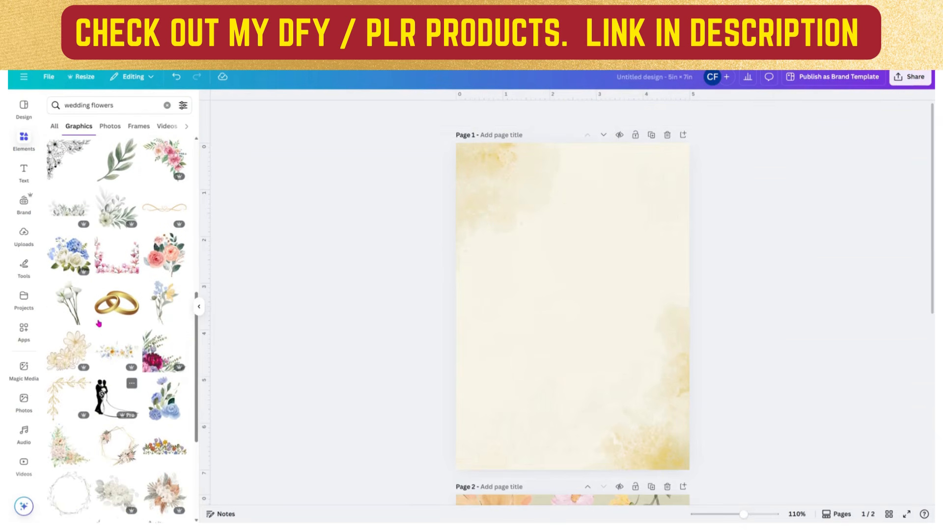
pyautogui.scroll(-2, 67, 361)
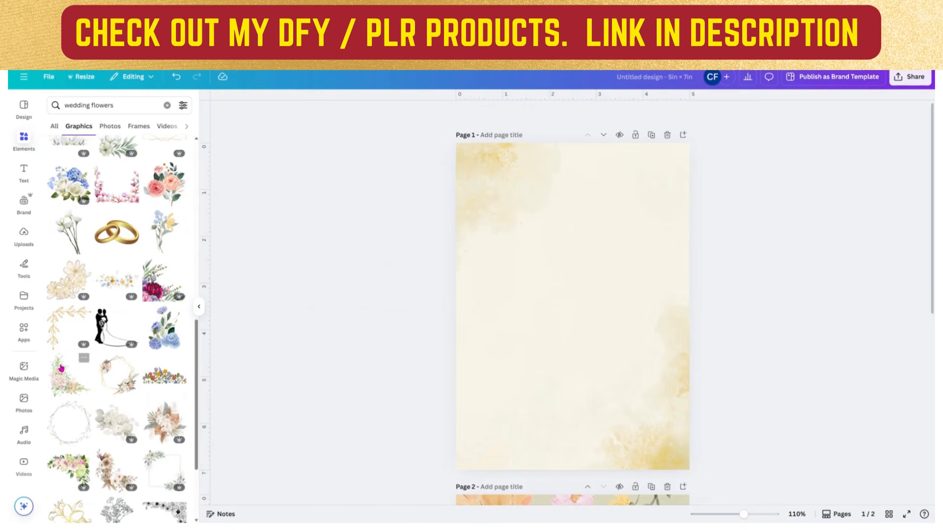
pyautogui.scroll(-3, 91, 402)
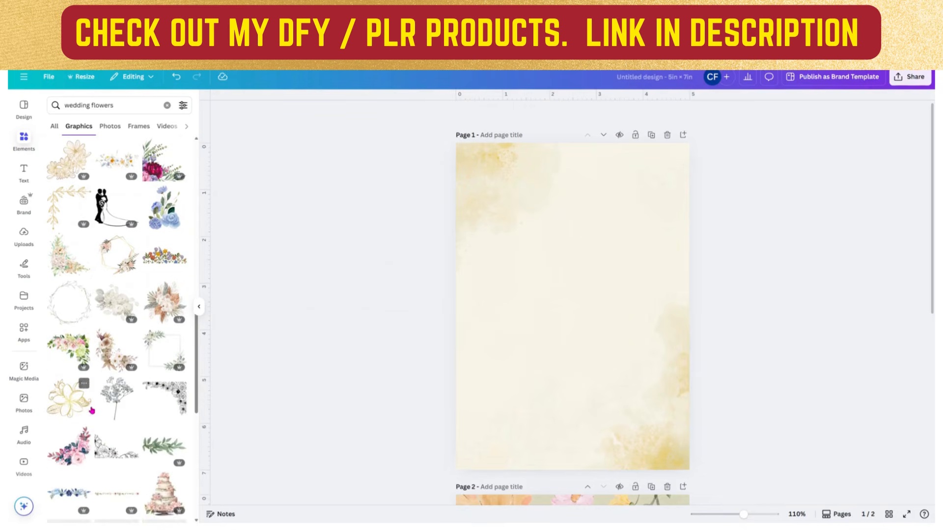
pyautogui.click(68, 411)
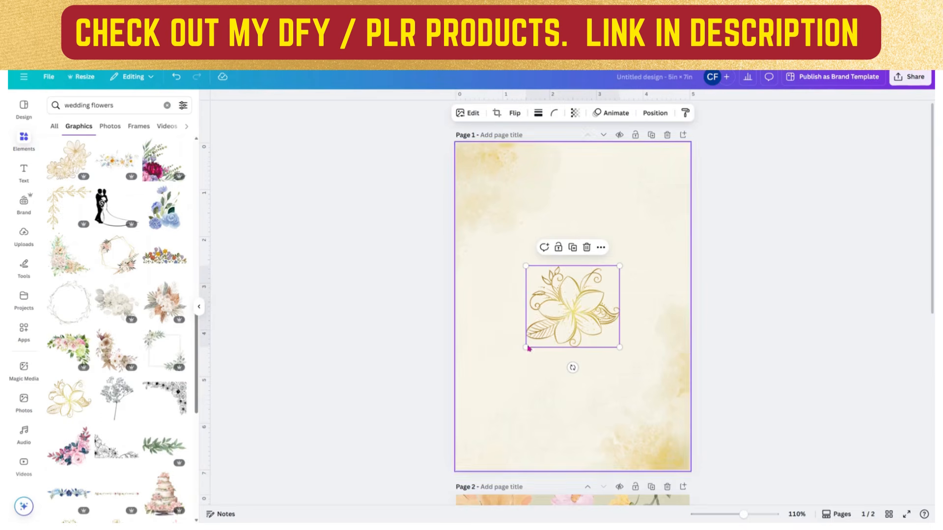
pyautogui.moveTo(575, 310); pyautogui.dragTo(506, 434)
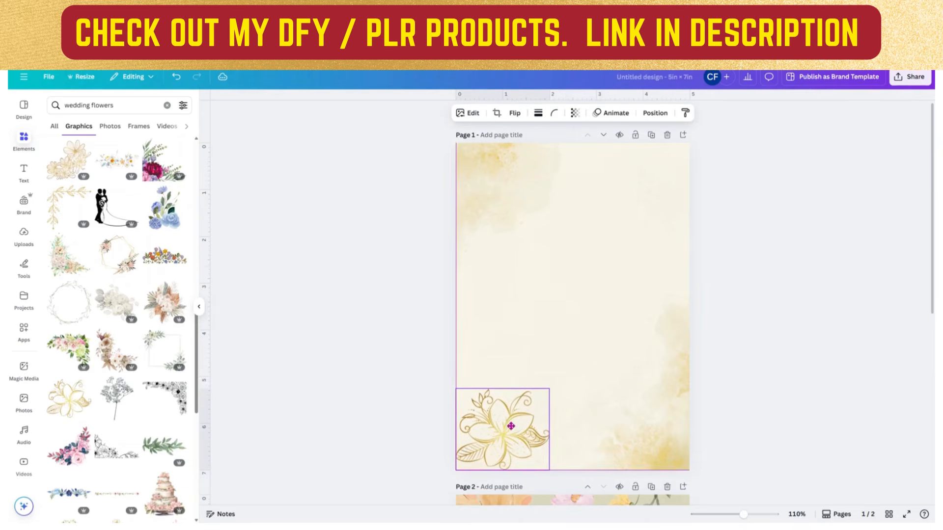
# - Compare the corner flower with the template on page 2 and search the graphics for "flowers"
pyautogui.scroll(-4, 614, 391)
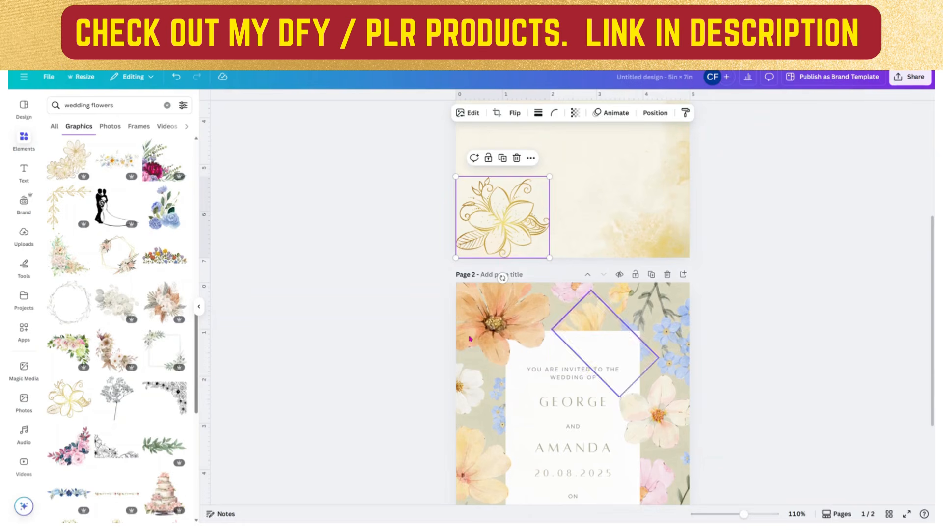
pyautogui.doubleClick(79, 105)
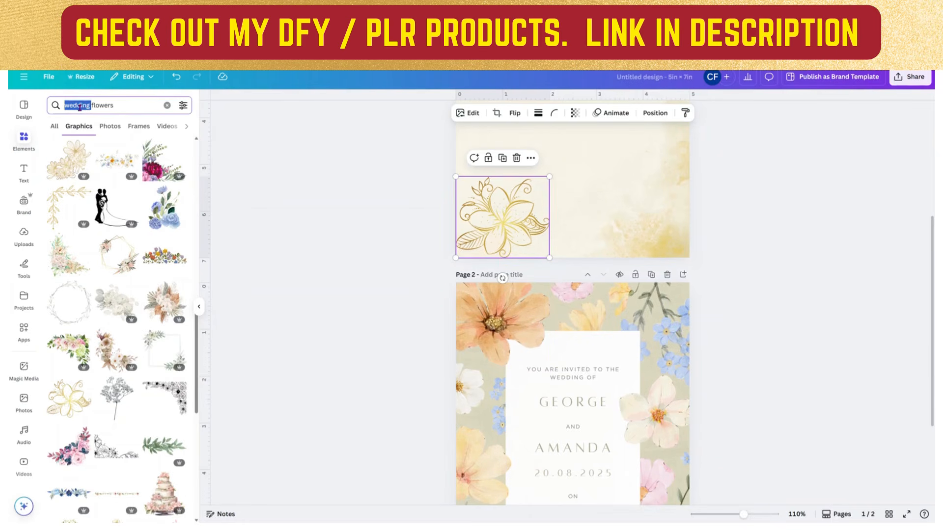
pyautogui.press('BackSpace')
pyautogui.press('Return')
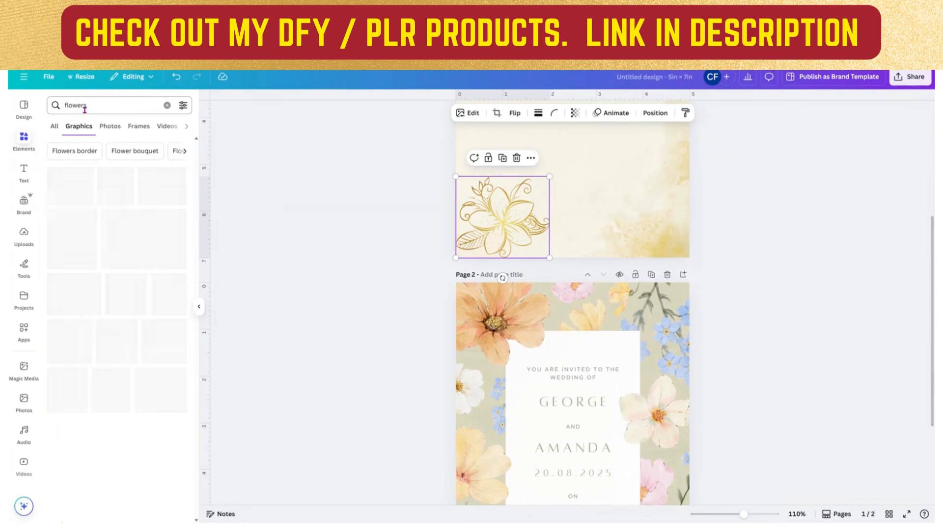
# - Shrink the gold line-art flower on page 1 and move it into the lower-right corner of the page
pyautogui.scroll(3, 508, 344)
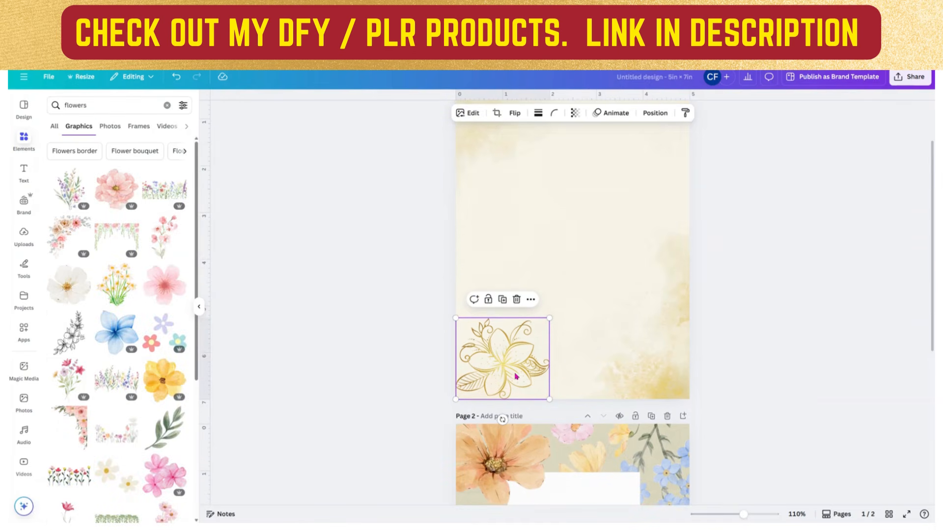
pyautogui.moveTo(549, 317); pyautogui.dragTo(666, 386)
pyautogui.moveTo(516, 399); pyautogui.dragTo(516, 399)
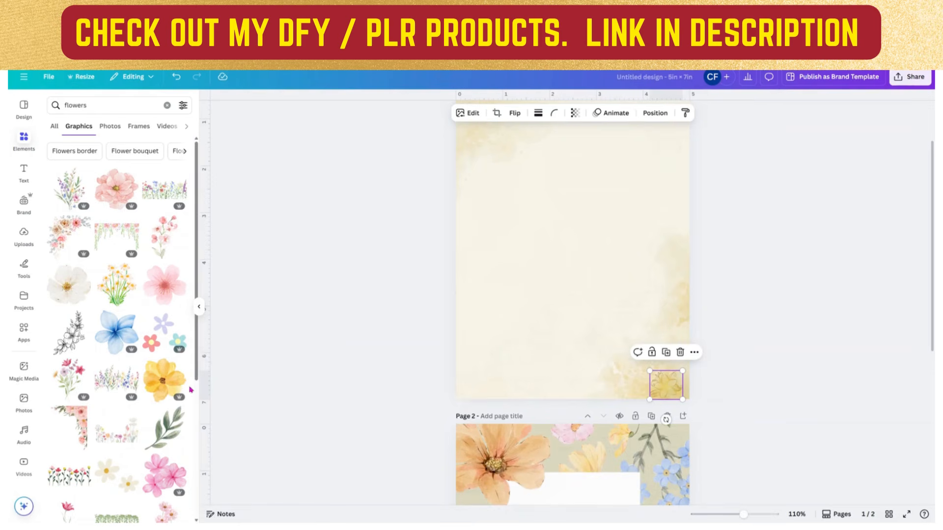
# - Add the yellow watercolor flower with the dark center to page 1 and scale it down near the upper-left corner
pyautogui.click(158, 386)
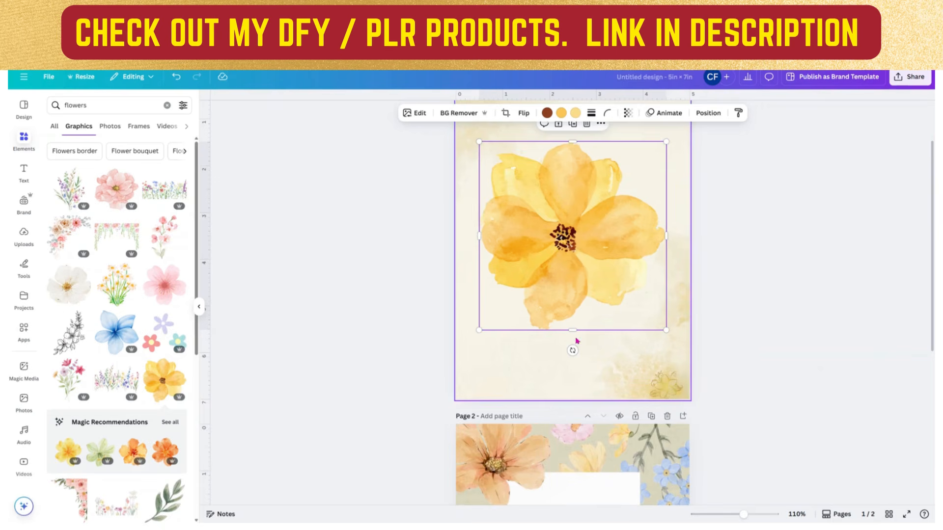
pyautogui.scroll(2, 572, 344)
pyautogui.moveTo(556, 257); pyautogui.dragTo(561, 284)
pyautogui.moveTo(650, 339); pyautogui.dragTo(573, 261)
# - Compare with the template on page 2 and move the yellow flower into page 1's upper-right corner, overhanging the page edges
pyautogui.scroll(-3, 589, 397)
pyautogui.scroll(-1, 599, 416)
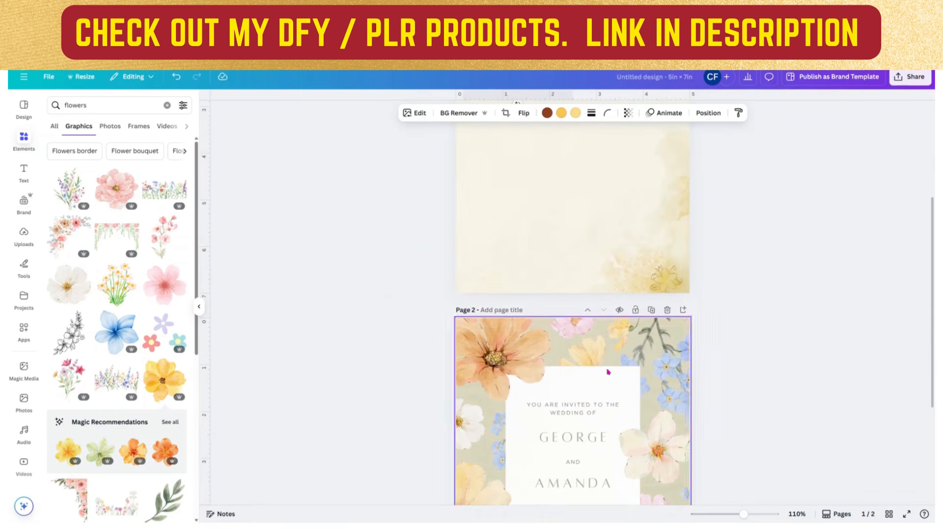
pyautogui.scroll(2, 610, 370)
pyautogui.scroll(2, 607, 374)
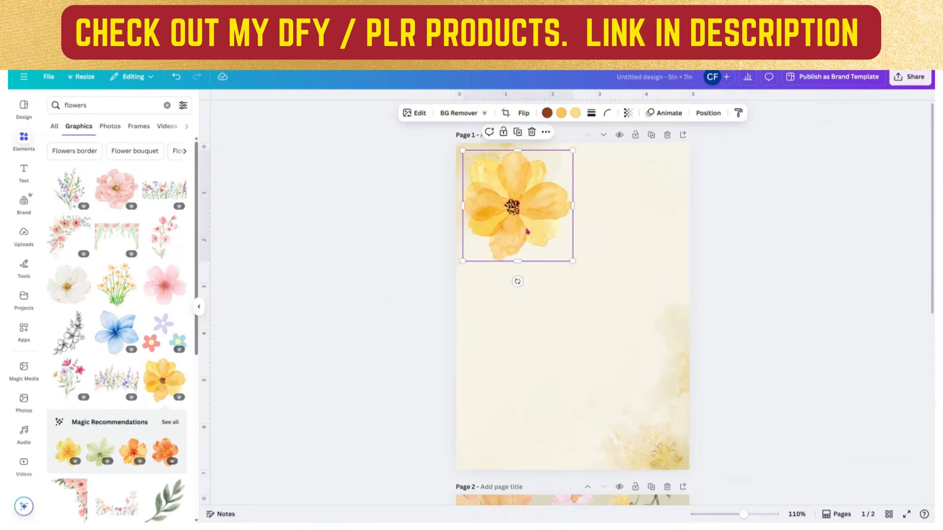
pyautogui.moveTo(526, 228); pyautogui.dragTo(662, 214)
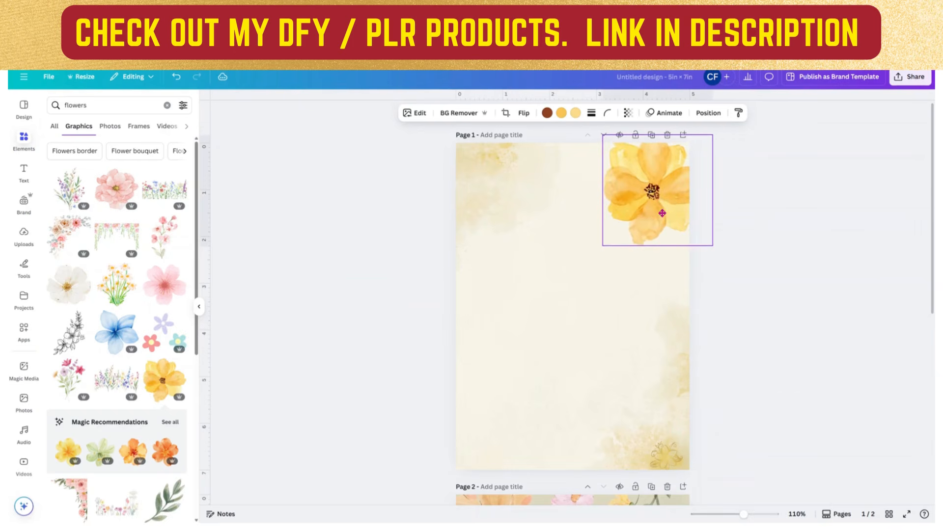
pyautogui.scroll(-3, 641, 335)
pyautogui.scroll(3, 641, 335)
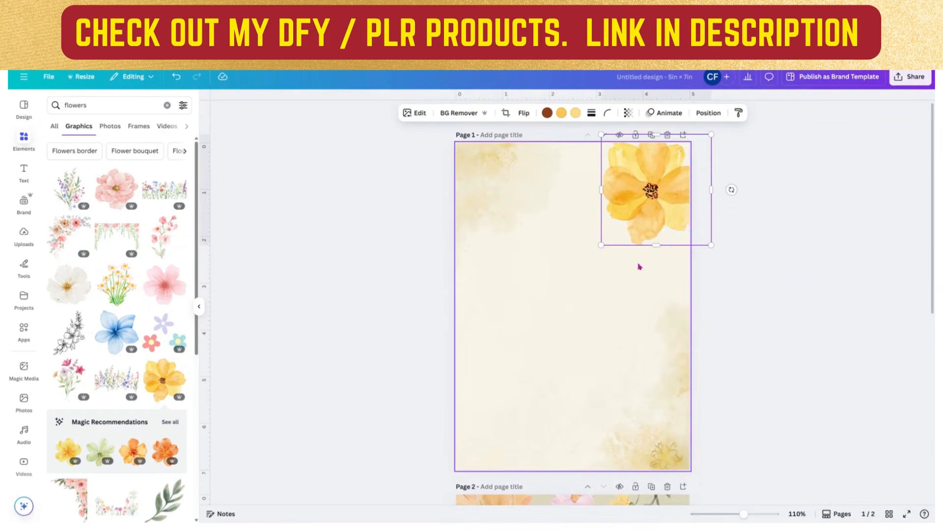
pyautogui.moveTo(655, 211); pyautogui.dragTo(659, 200)
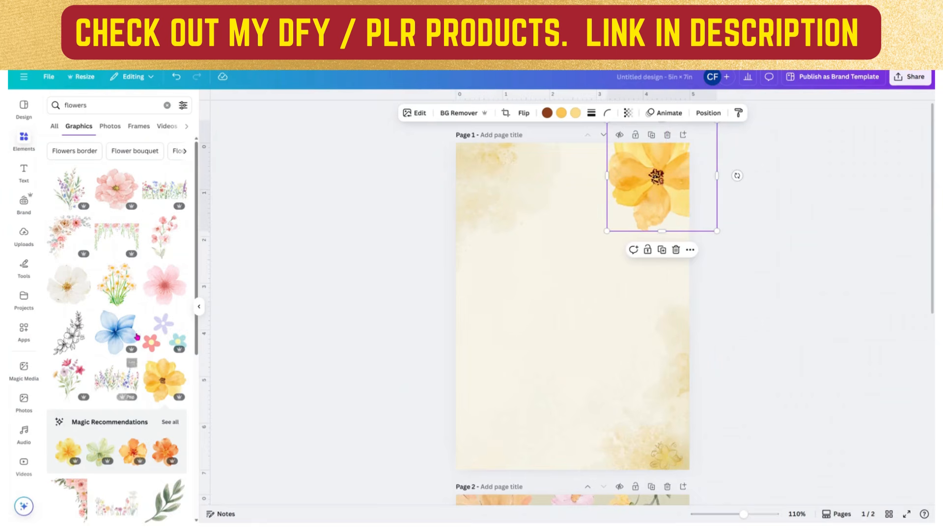
# - Add the orange watercolor flower with red stamens from the recommended graphics, scale it down and place it in page 1's lower-left corner
pyautogui.scroll(-3, 119, 376)
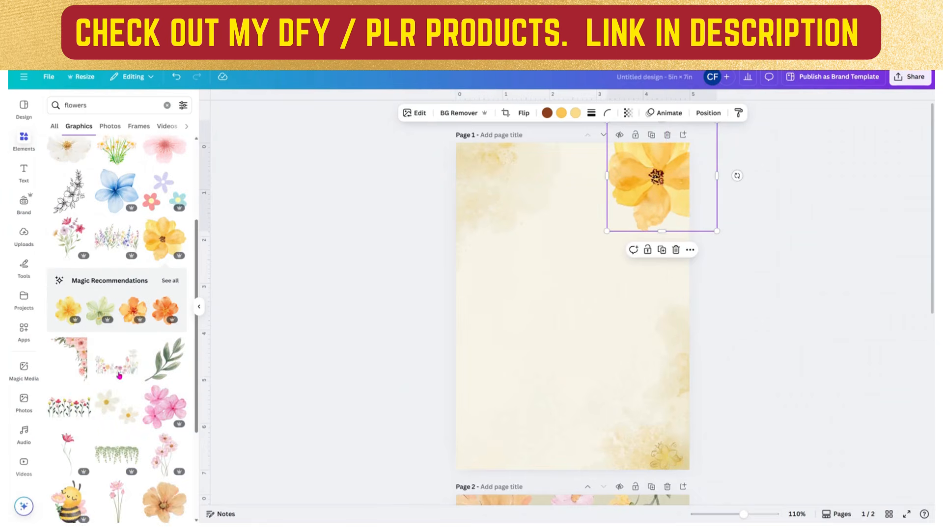
pyautogui.click(135, 314)
pyautogui.moveTo(549, 320); pyautogui.dragTo(506, 391)
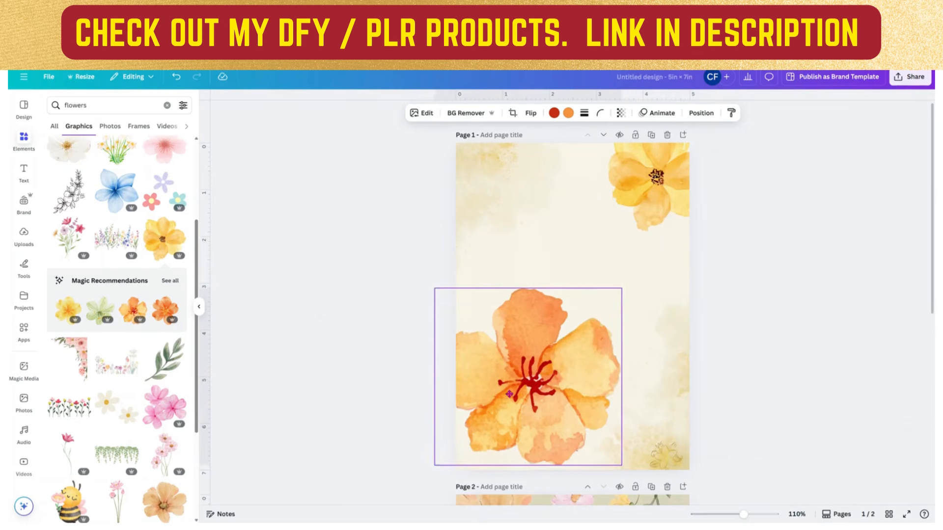
pyautogui.moveTo(623, 290); pyautogui.dragTo(550, 358)
pyautogui.moveTo(518, 412); pyautogui.dragTo(511, 433)
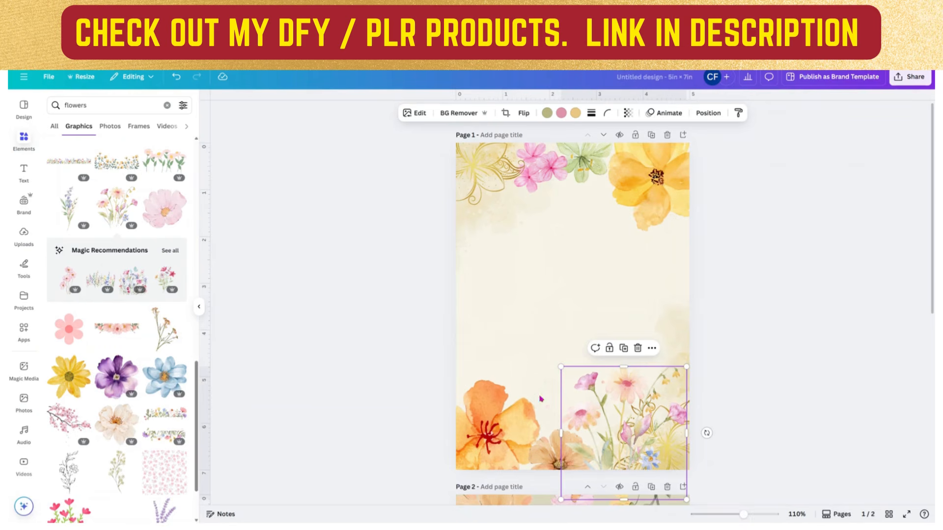
# - Send the pink wildflower bouquet behind all other flowers and shift it between the orange flower and the gold flower along the lower edge
pyautogui.moveTo(614, 405)
pyautogui.mouseDown()
pyautogui.moveTo(534, 398)
pyautogui.moveTo(643, 403)
pyautogui.moveTo(627, 412)
pyautogui.mouseUp()
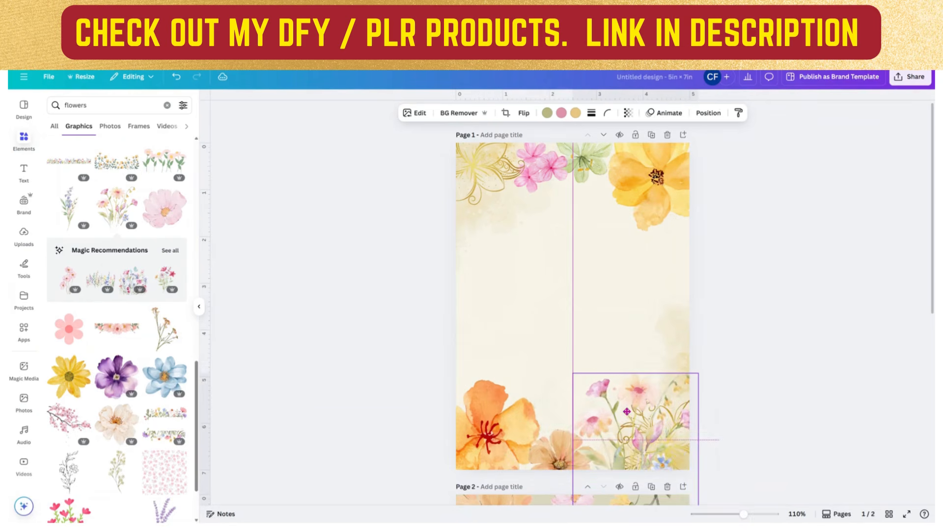
pyautogui.click(705, 114)
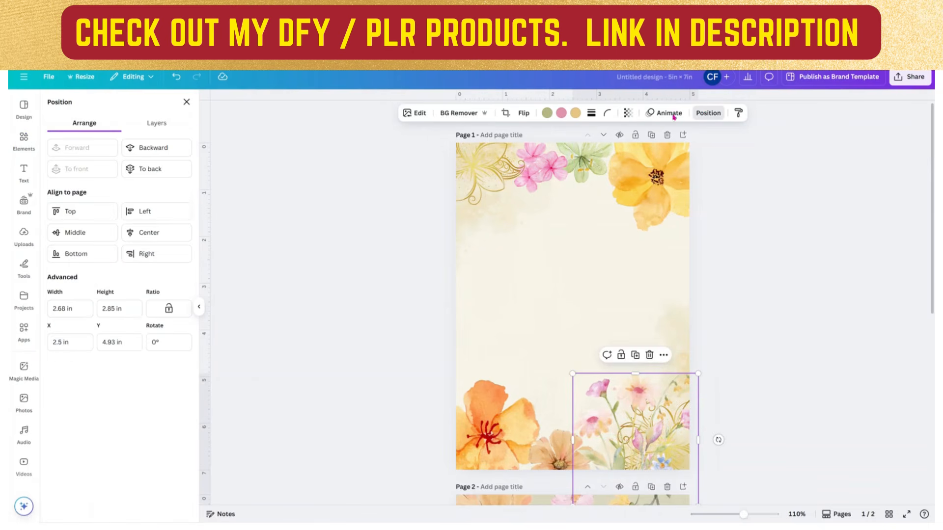
pyautogui.click(152, 126)
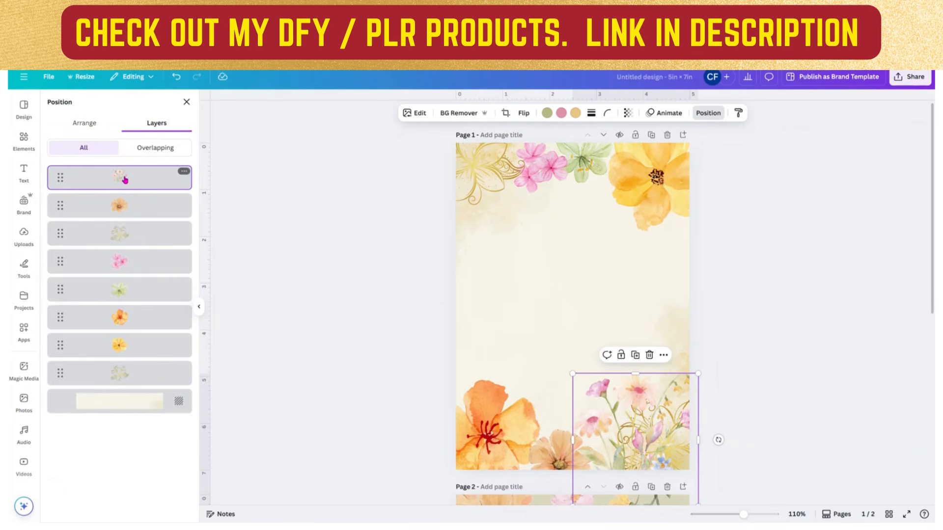
pyautogui.moveTo(125, 179); pyautogui.dragTo(136, 376)
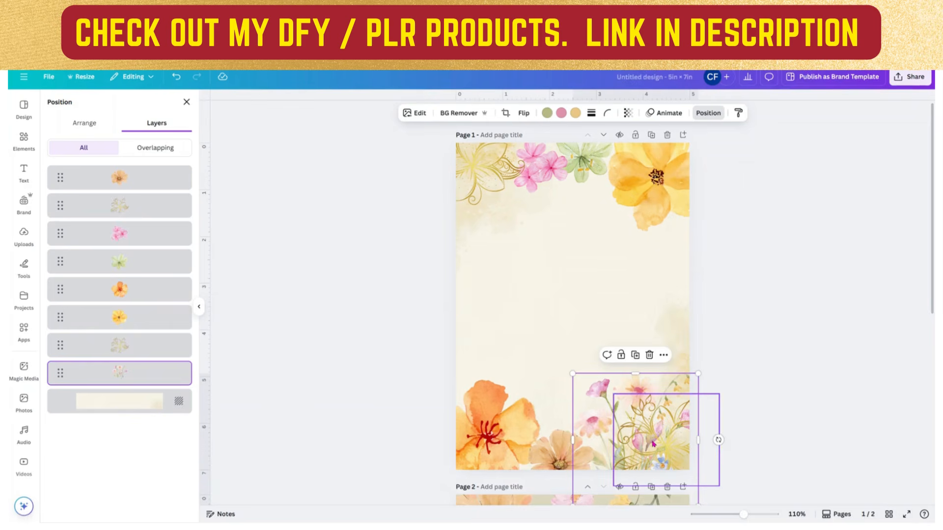
pyautogui.moveTo(645, 437); pyautogui.dragTo(615, 449)
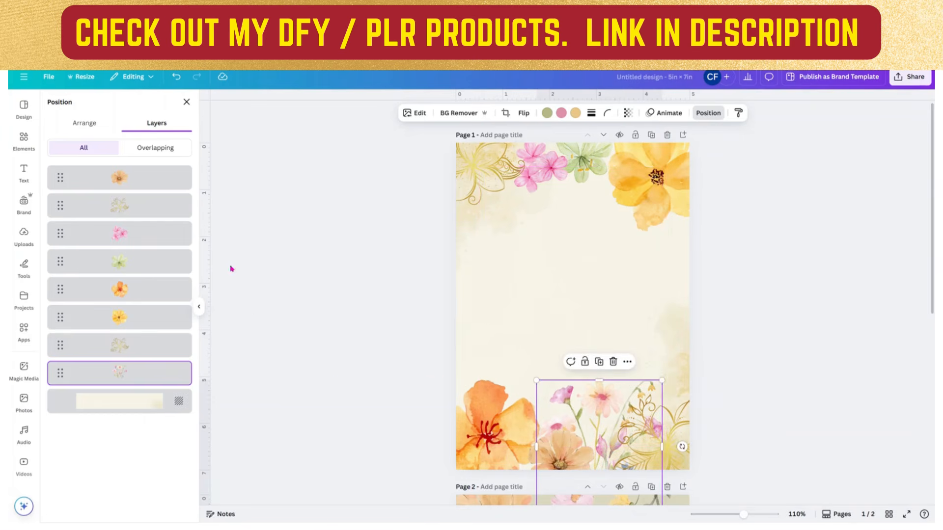
pyautogui.click(185, 103)
# - Add the light blue flower to page 1, resize it and place it half off the left edge below the gold flower
pyautogui.scroll(-4, 486, 397)
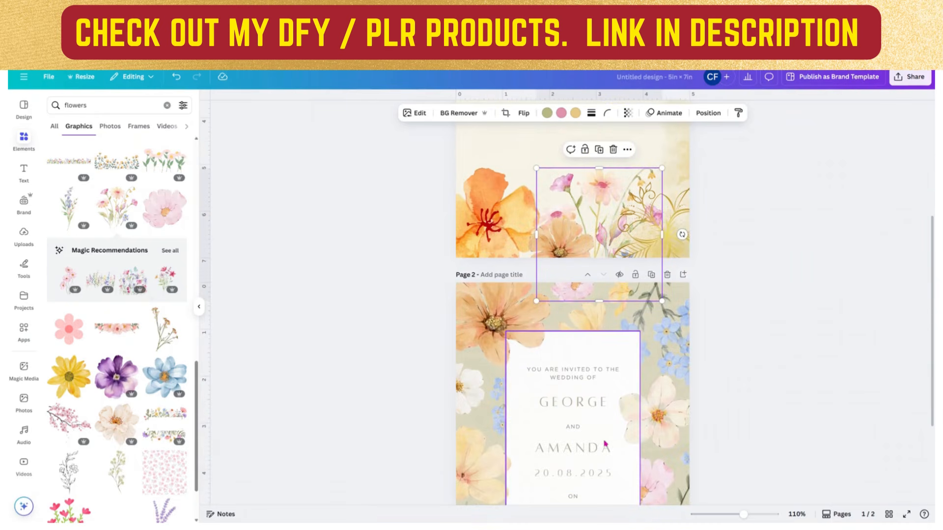
pyautogui.scroll(5, 551, 344)
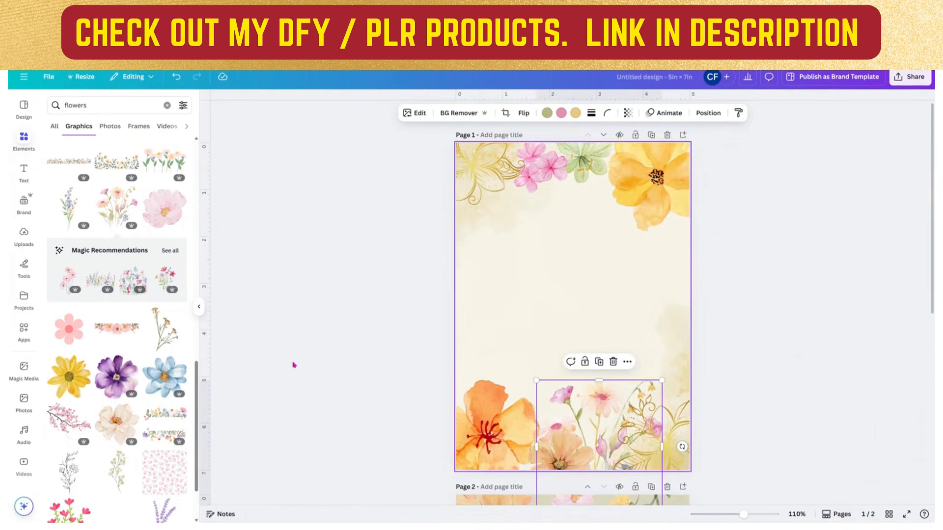
pyautogui.moveTo(164, 380)
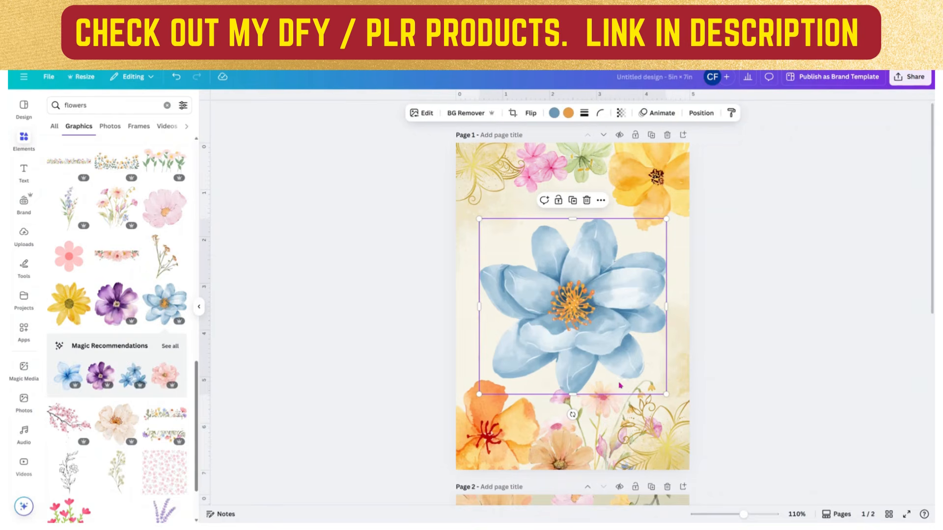
pyautogui.moveTo(664, 392); pyautogui.dragTo(477, 239)
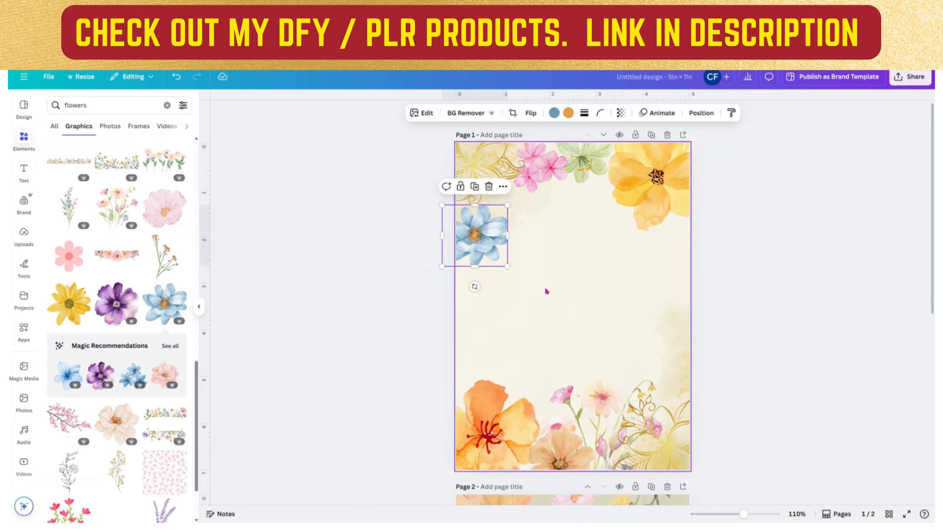
pyautogui.scroll(-5, 546, 290)
pyautogui.scroll(5, 544, 361)
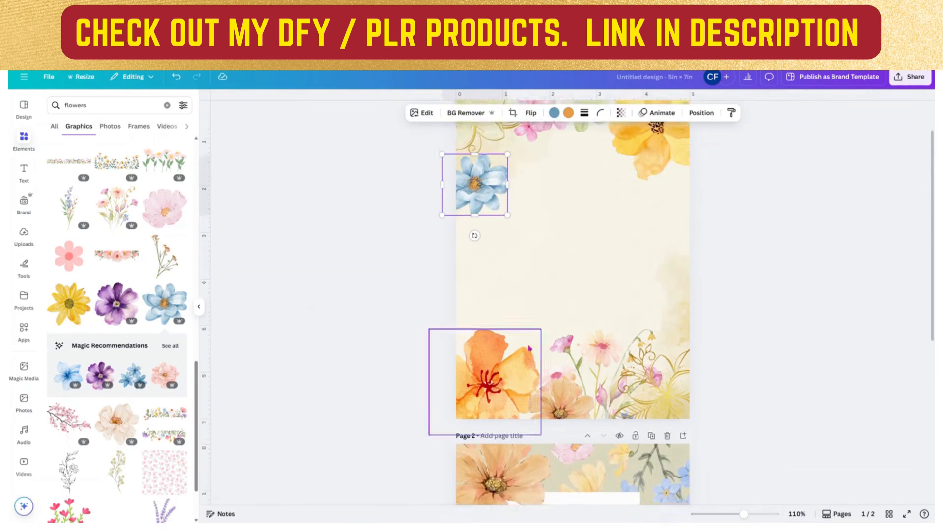
pyautogui.moveTo(480, 250); pyautogui.dragTo(524, 314)
pyautogui.moveTo(498, 272); pyautogui.dragTo(470, 265)
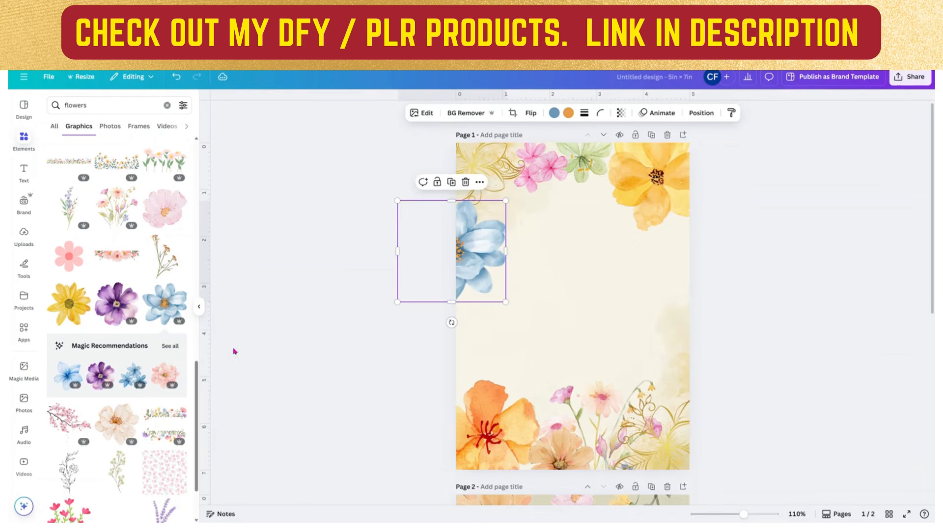
# - Add the pink cherry blossom branch, rotate it upright and place it along page 1's right edge below the yellow flower
pyautogui.click(63, 418)
pyautogui.moveTo(479, 251); pyautogui.dragTo(607, 298)
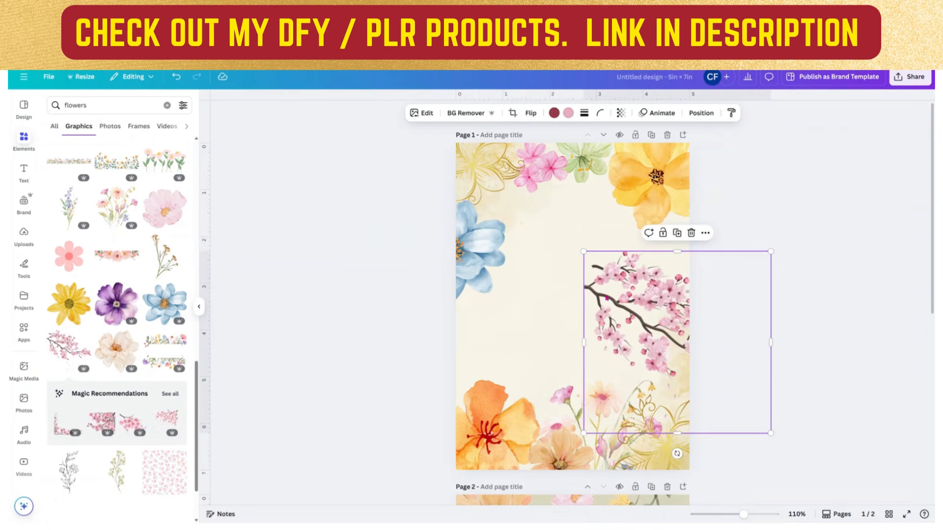
pyautogui.moveTo(677, 453); pyautogui.dragTo(737, 288)
pyautogui.moveTo(672, 346); pyautogui.dragTo(672, 346)
pyautogui.moveTo(697, 314); pyautogui.dragTo(699, 282)
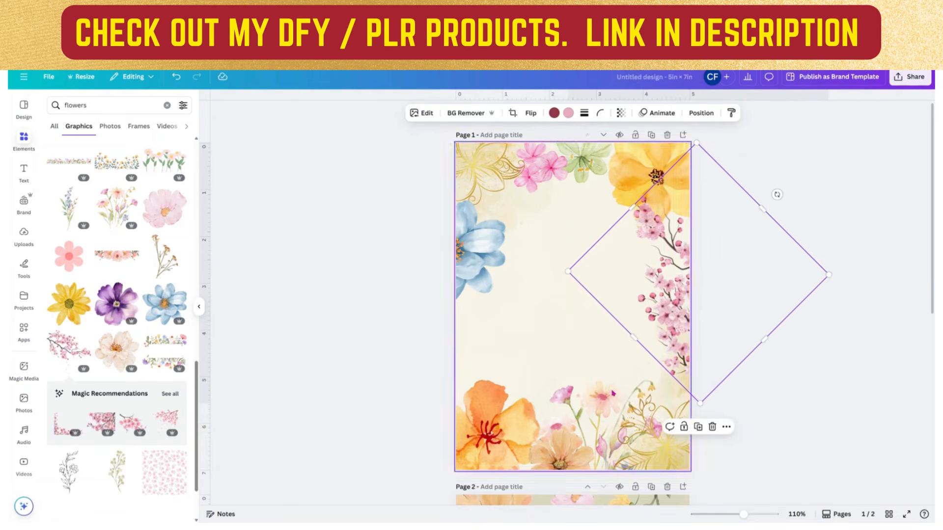
pyautogui.scroll(-5, 586, 405)
pyautogui.scroll(5, 586, 406)
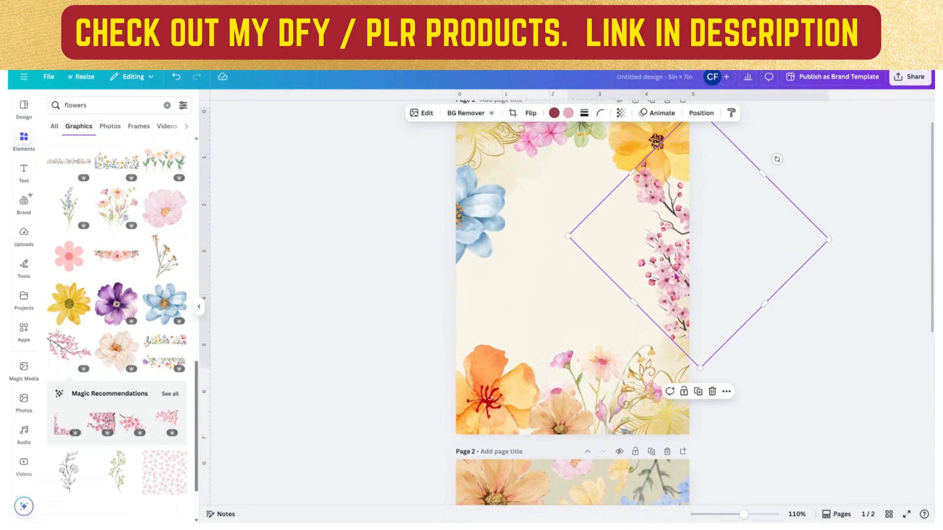
pyautogui.moveTo(670, 277)
pyautogui.mouseDown()
pyautogui.moveTo(650, 276)
pyautogui.moveTo(662, 279)
pyautogui.mouseUp()
# - Add the brown wildflower stem to page 1, scale it down and place it at the left edge between the blue and orange flowers
pyautogui.scroll(-4, 620, 399)
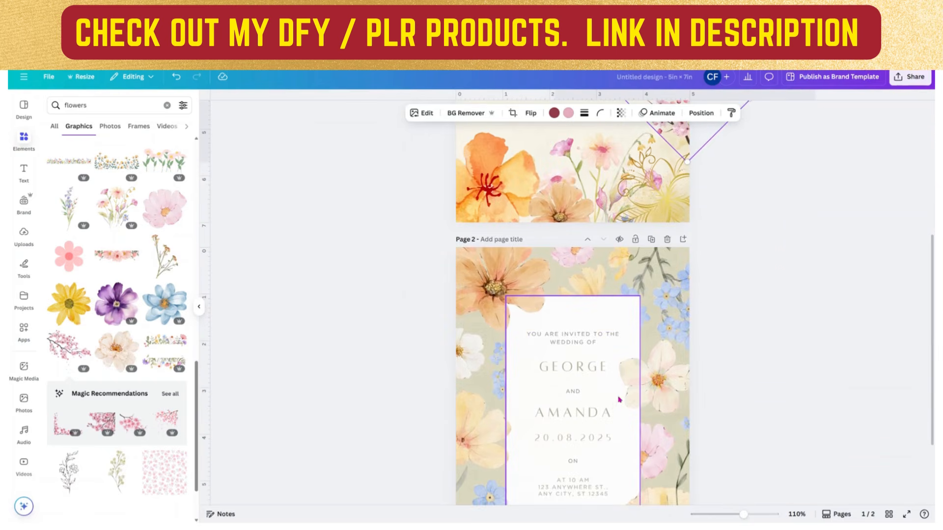
pyautogui.scroll(5, 312, 452)
pyautogui.scroll(1, 153, 271)
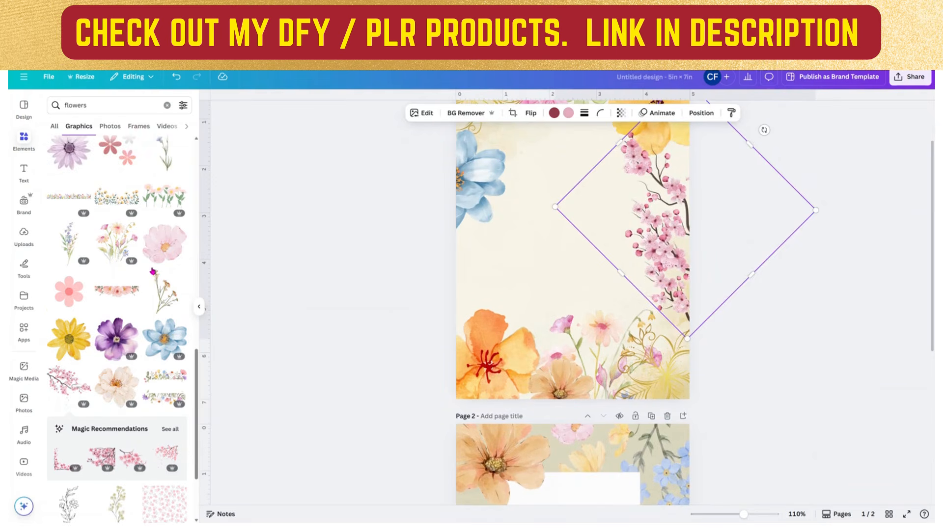
pyautogui.click(157, 301)
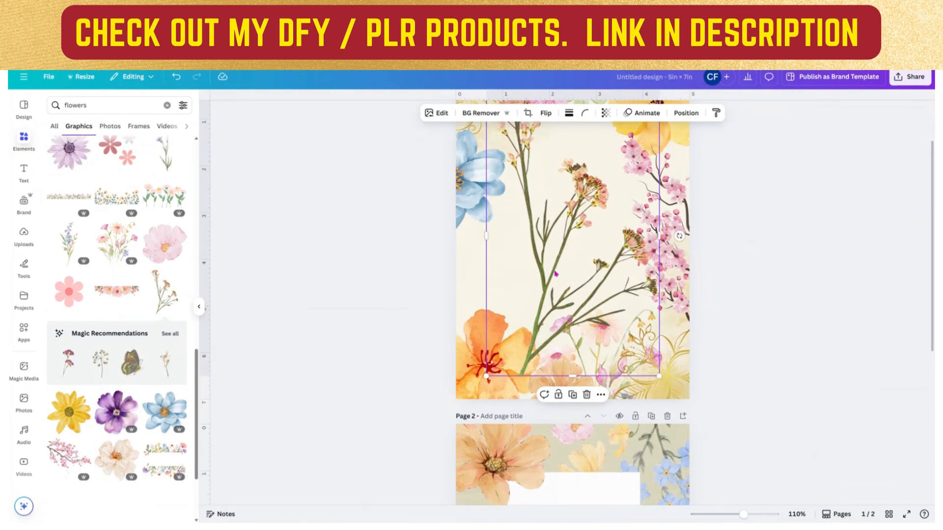
pyautogui.moveTo(555, 285); pyautogui.dragTo(472, 286)
pyautogui.scroll(2, 591, 255)
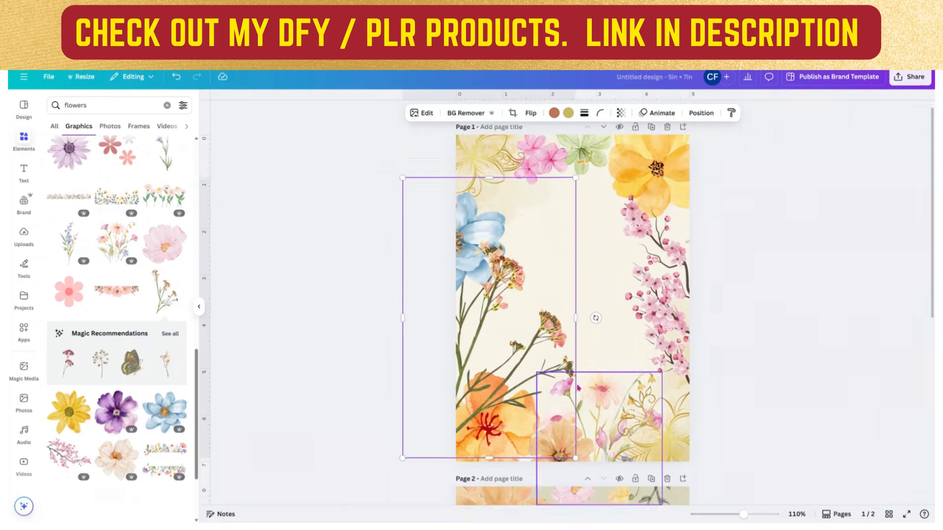
pyautogui.moveTo(576, 186); pyautogui.dragTo(504, 304)
pyautogui.moveTo(483, 351); pyautogui.dragTo(513, 289)
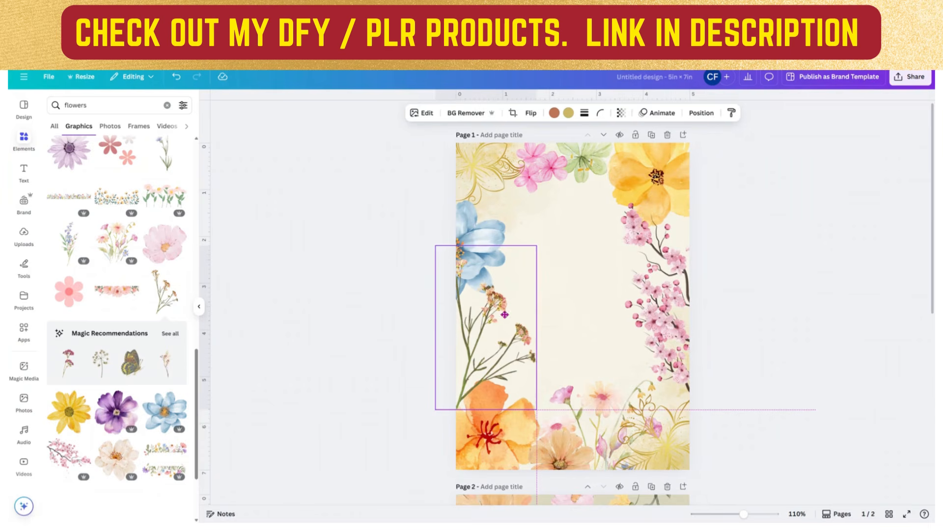
# - Tilt the wildflower stem slightly clockwise and lower it so its base overlaps the orange flower
pyautogui.moveTo(485, 426); pyautogui.dragTo(418, 390)
pyautogui.moveTo(402, 338); pyautogui.dragTo(470, 429)
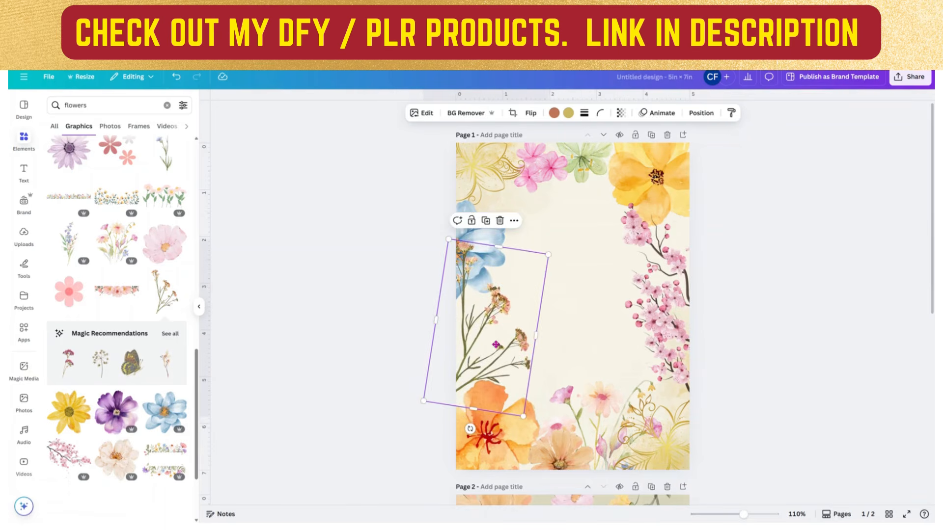
pyautogui.moveTo(496, 345); pyautogui.dragTo(501, 361)
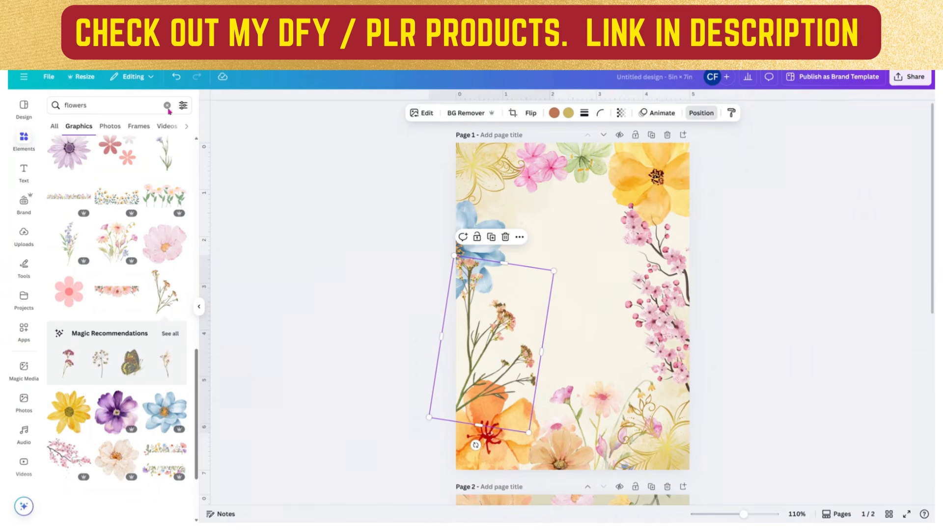
# - Move the wildflower stem's layer directly below the orange flower in the stacking order
pyautogui.click(701, 113)
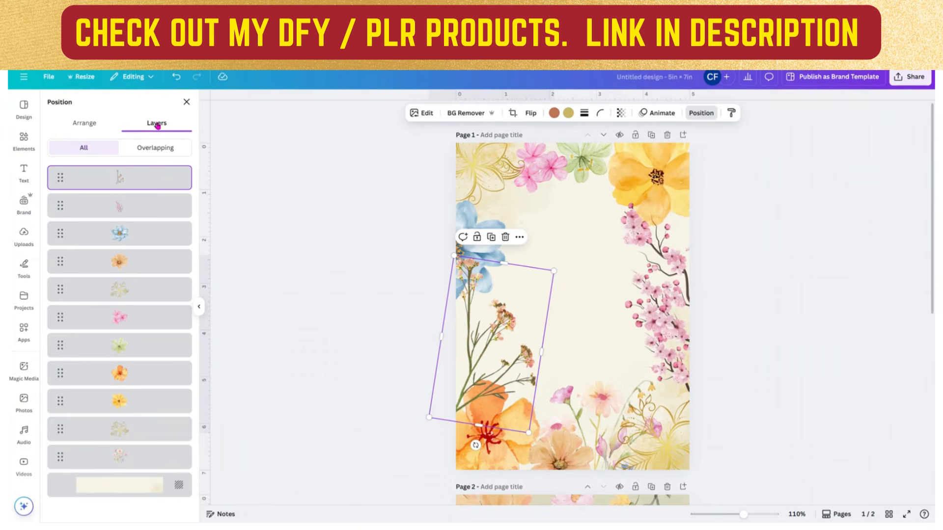
pyautogui.moveTo(124, 180); pyautogui.dragTo(120, 386)
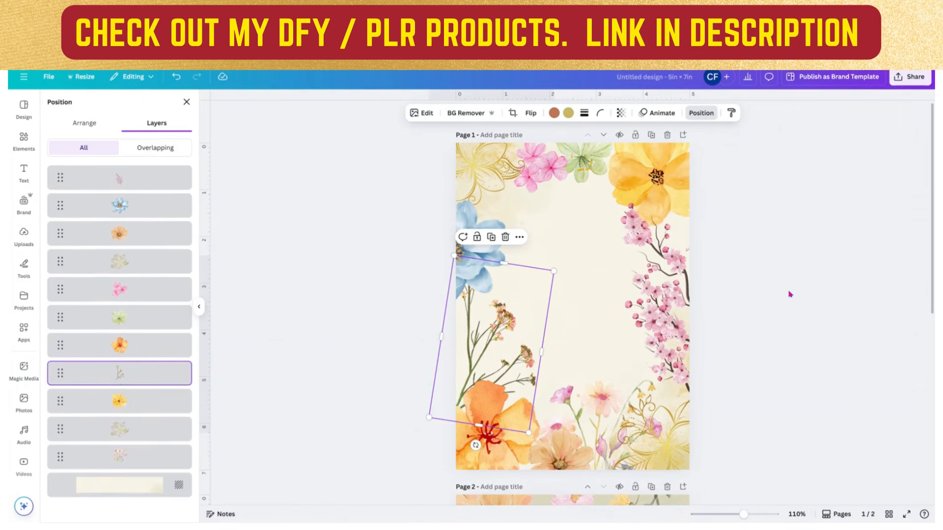
pyautogui.click(790, 295)
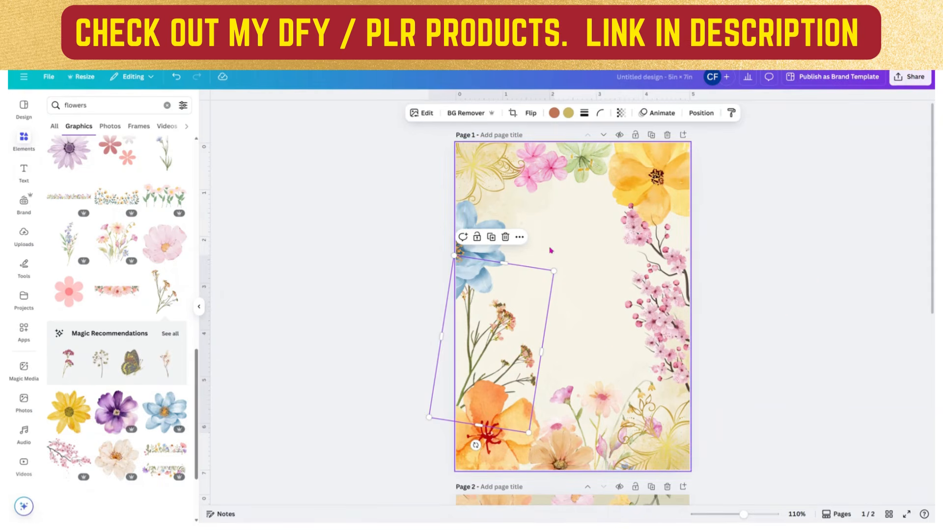
# - Try a red hibiscus graphic on page 1, scaled down and placed over the wildflower stem below the blue flower
pyautogui.scroll(-3, 108, 390)
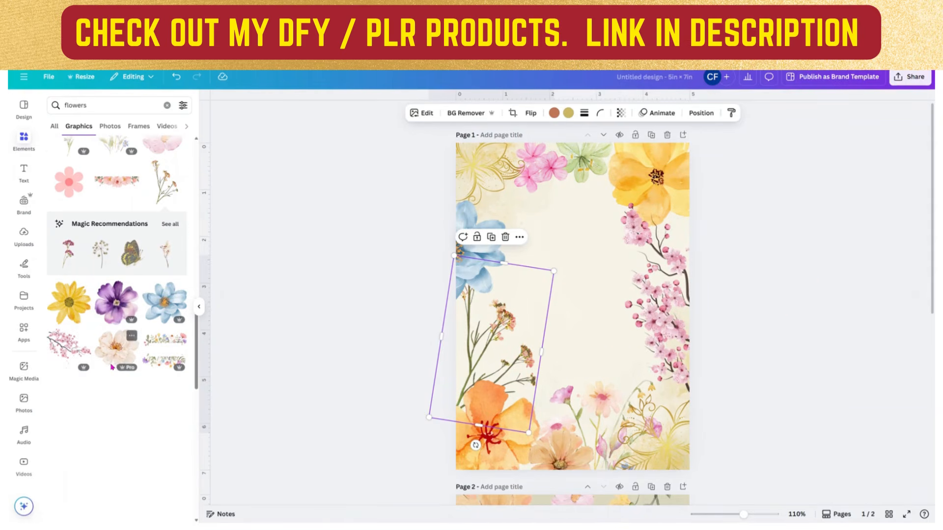
pyautogui.scroll(-5, 110, 369)
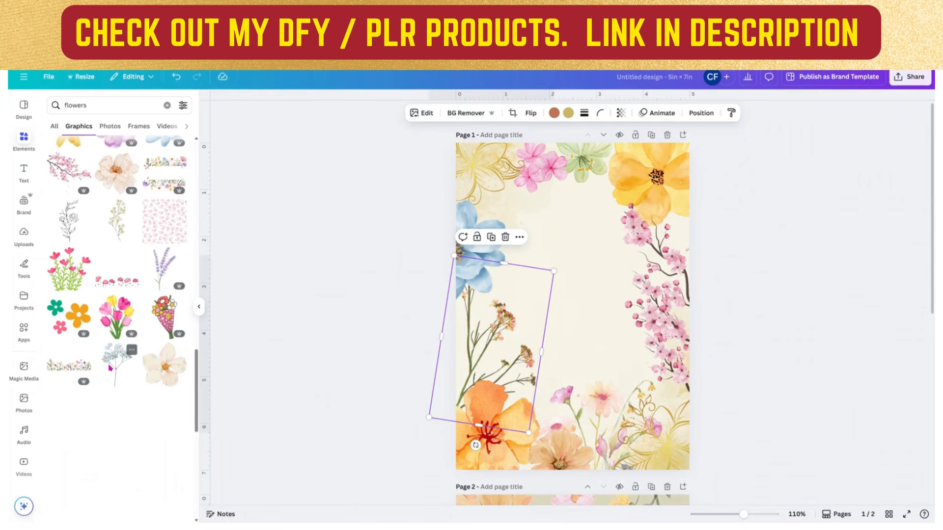
pyautogui.scroll(-3, 110, 367)
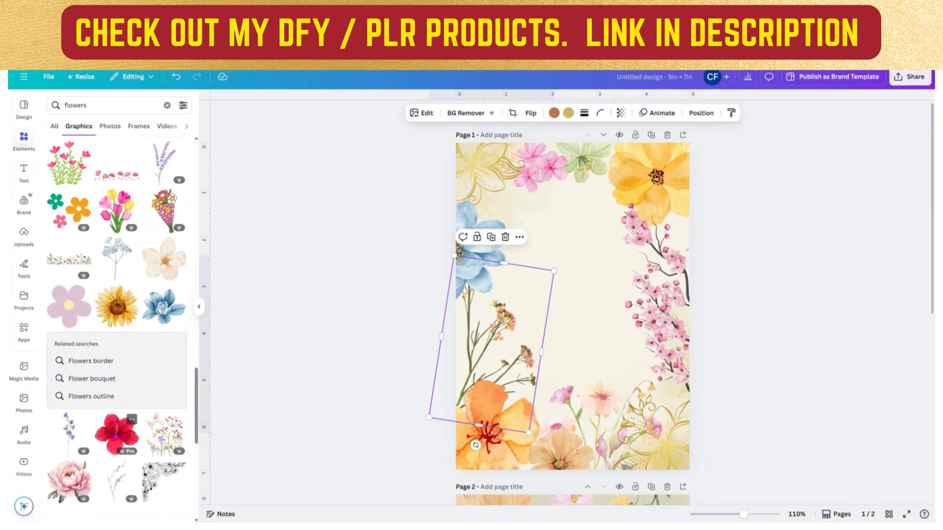
pyautogui.click(117, 432)
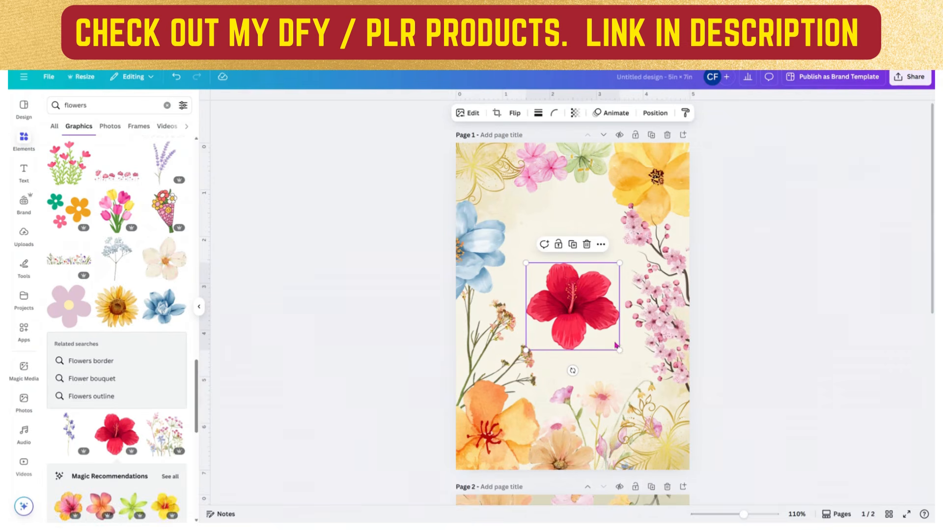
pyautogui.moveTo(620, 351); pyautogui.dragTo(478, 363)
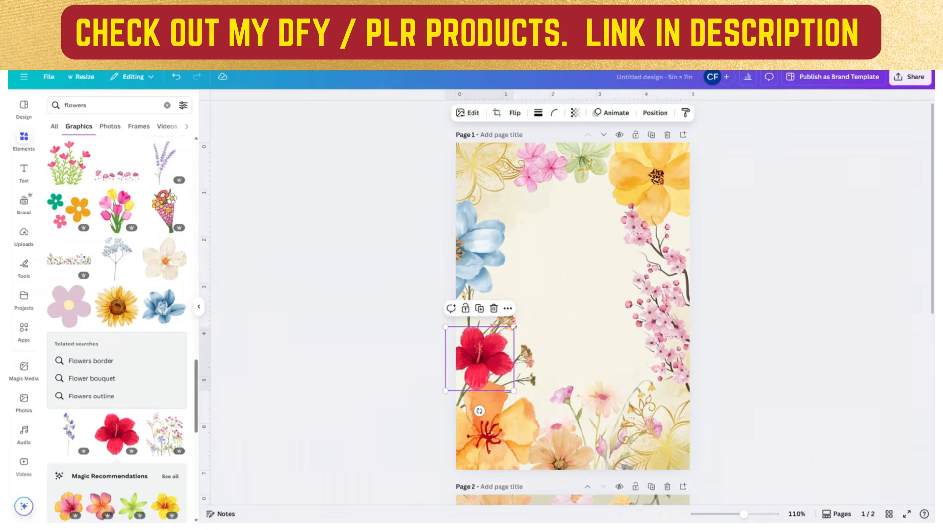
pyautogui.moveTo(514, 327); pyautogui.dragTo(481, 313)
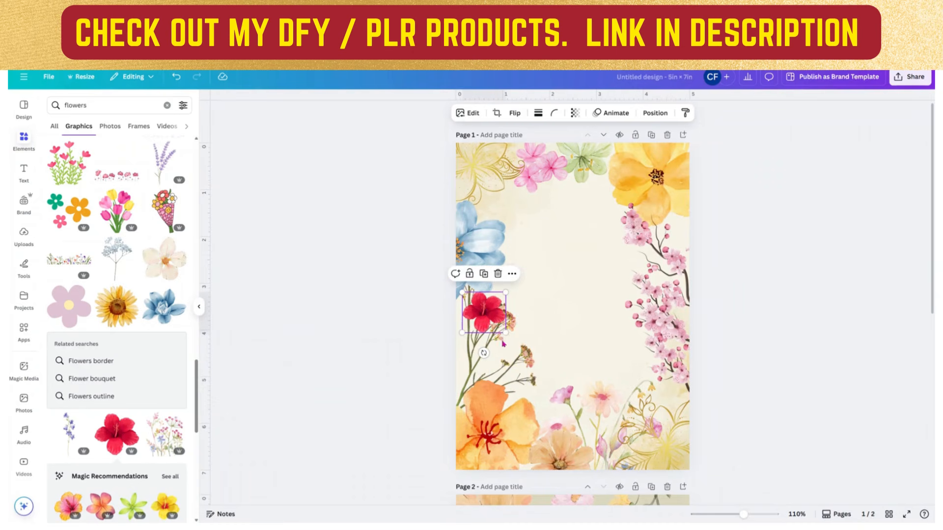
# - Lower the wildflower stem slightly behind the orange flower and delete the red hibiscus
pyautogui.click(519, 374)
pyautogui.moveTo(519, 373); pyautogui.dragTo(514, 379)
pyautogui.click(489, 312)
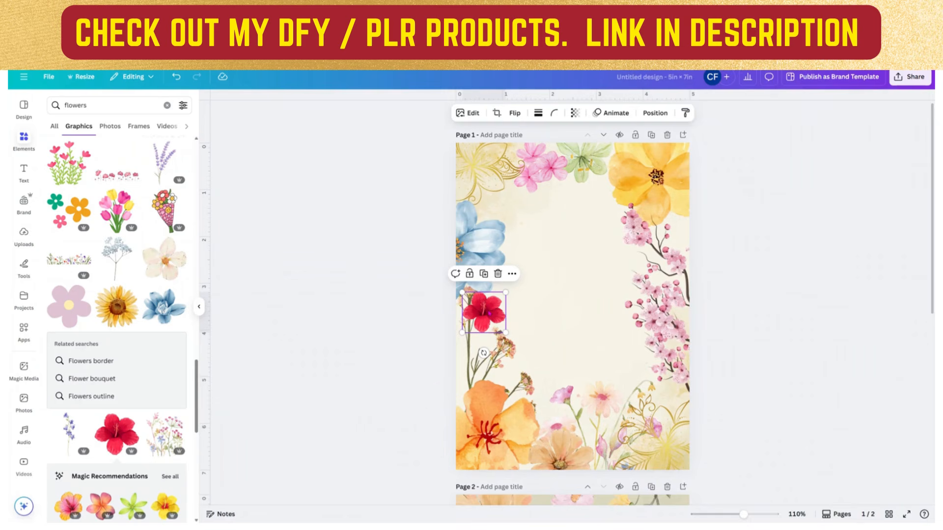
pyautogui.press('Delete')
# - Add the purple flower at page 1's left edge between the blue and orange flowers, and move its layer below the wildflower stem
pyautogui.scroll(-3, 119, 449)
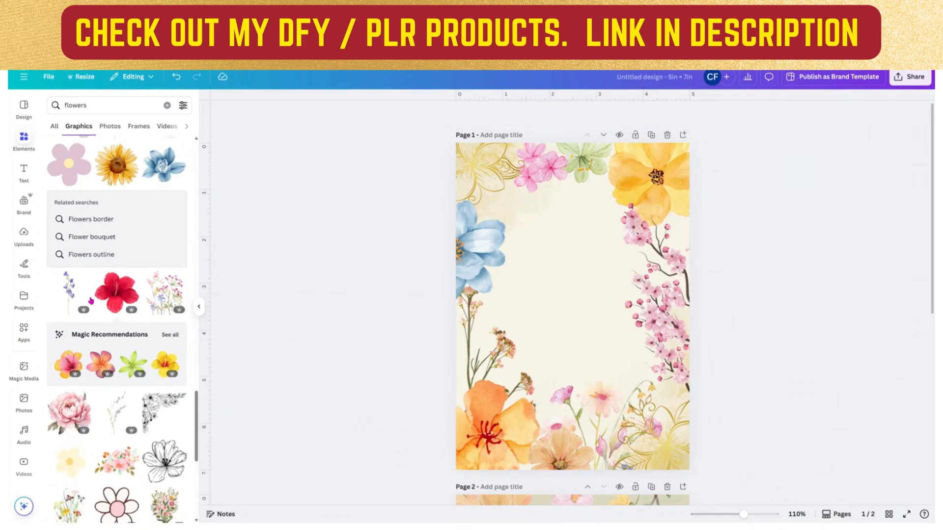
pyautogui.scroll(4, 102, 284)
pyautogui.scroll(6, 102, 283)
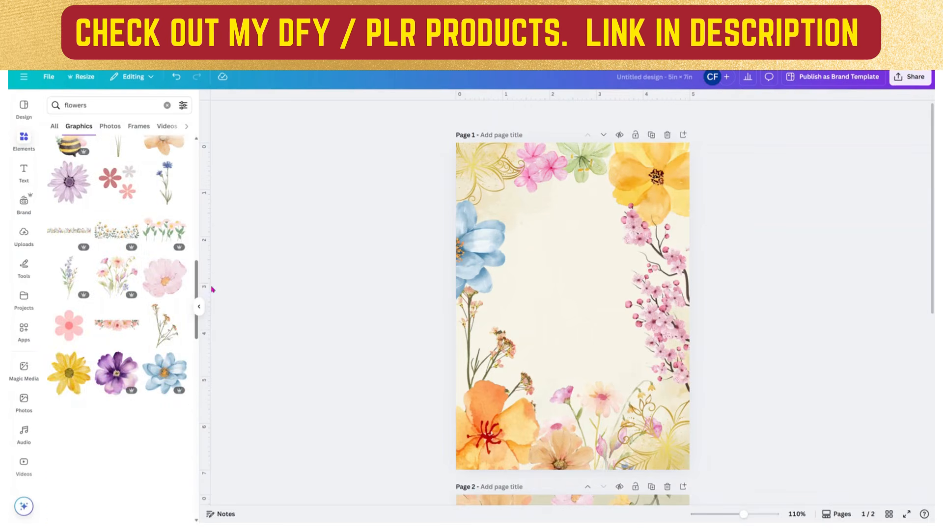
pyautogui.click(117, 373)
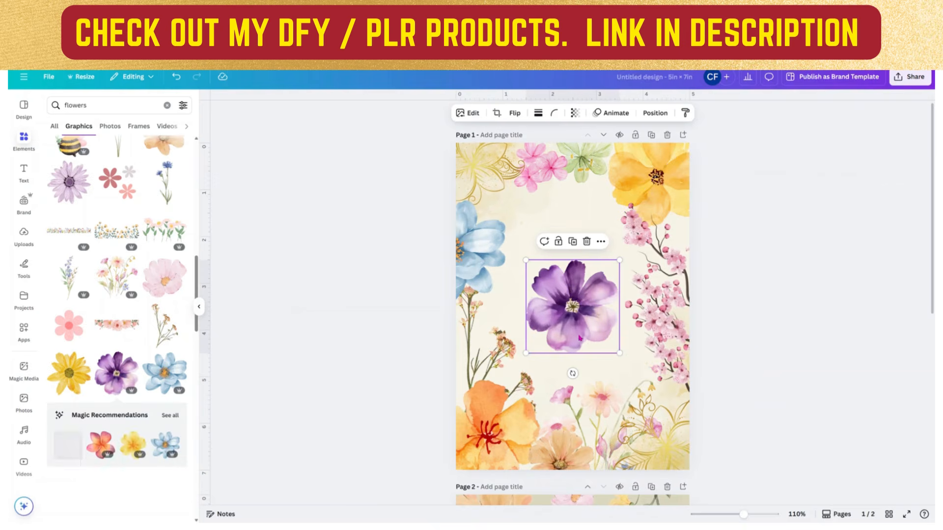
pyautogui.moveTo(581, 340); pyautogui.dragTo(488, 360)
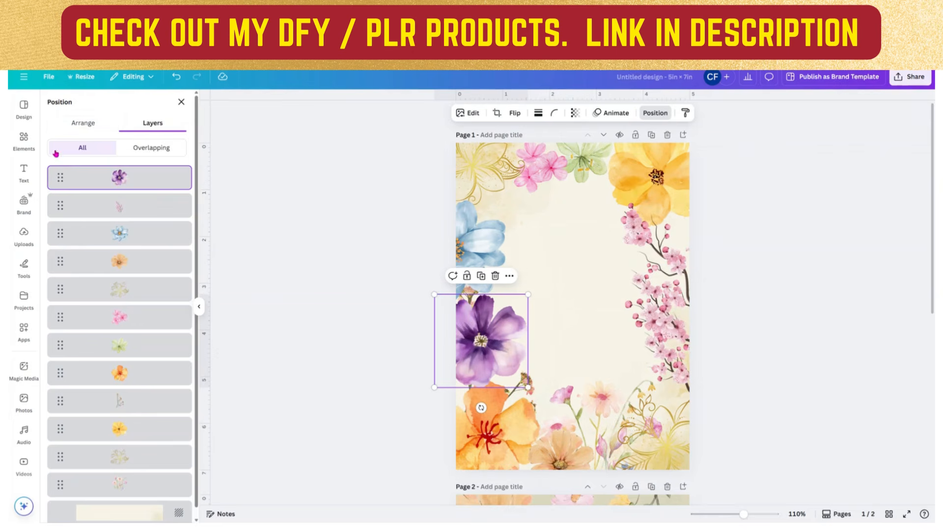
pyautogui.moveTo(134, 289); pyautogui.dragTo(121, 442)
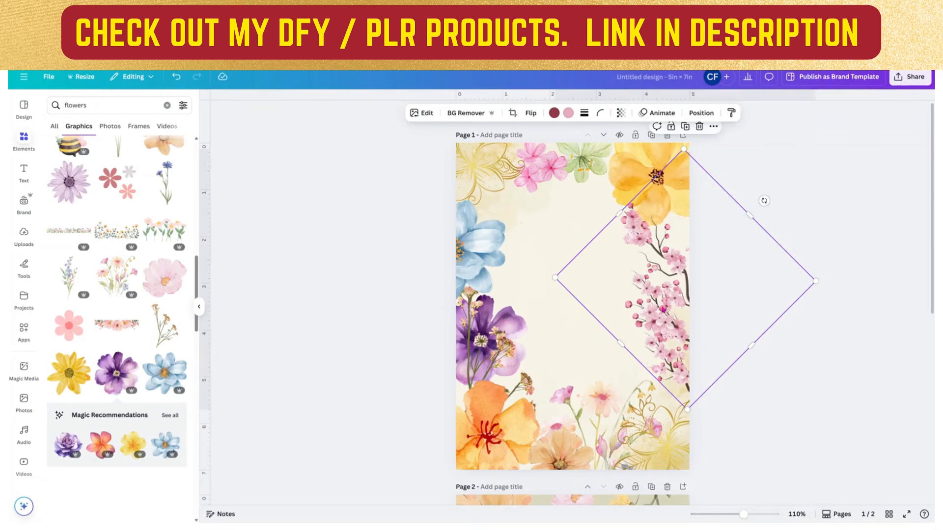
pyautogui.click(491, 353)
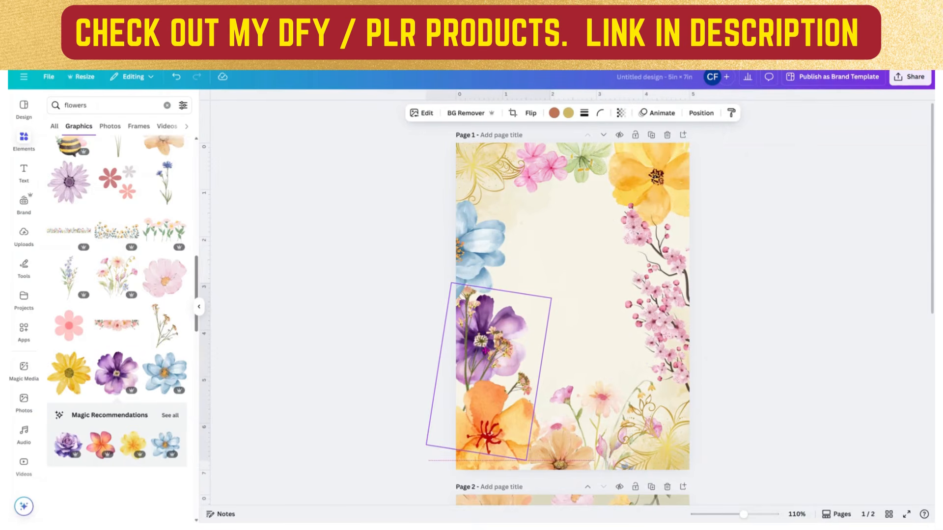
# - Enlarge the pink flower cluster along page 1's top edge to about twice its size and shift it slightly left
pyautogui.click(545, 181)
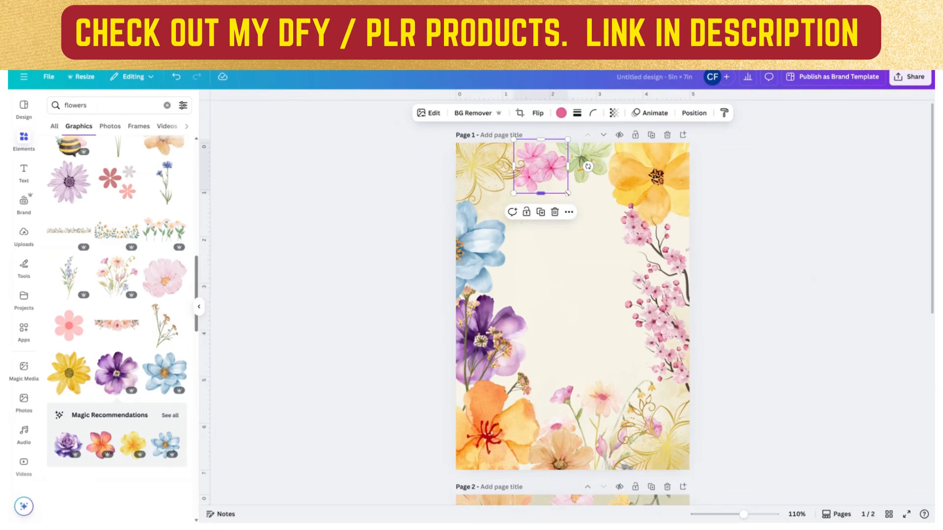
pyautogui.moveTo(568, 193); pyautogui.dragTo(625, 248)
pyautogui.moveTo(574, 219)
pyautogui.mouseDown()
pyautogui.moveTo(544, 207)
pyautogui.moveTo(565, 218)
pyautogui.mouseUp()
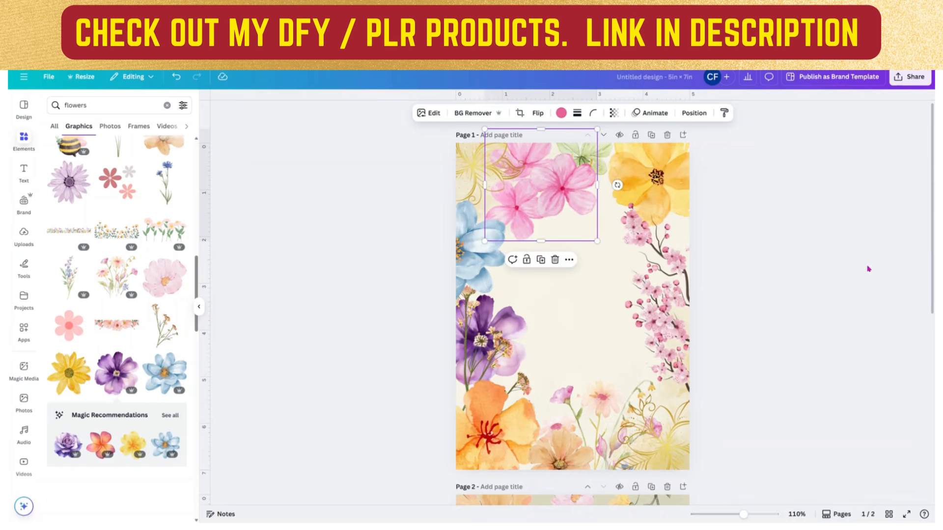
pyautogui.click(826, 274)
# - Copy the white text panel from the page 2 template onto page 1 and set its transparency to 73
pyautogui.scroll(-6, 732, 292)
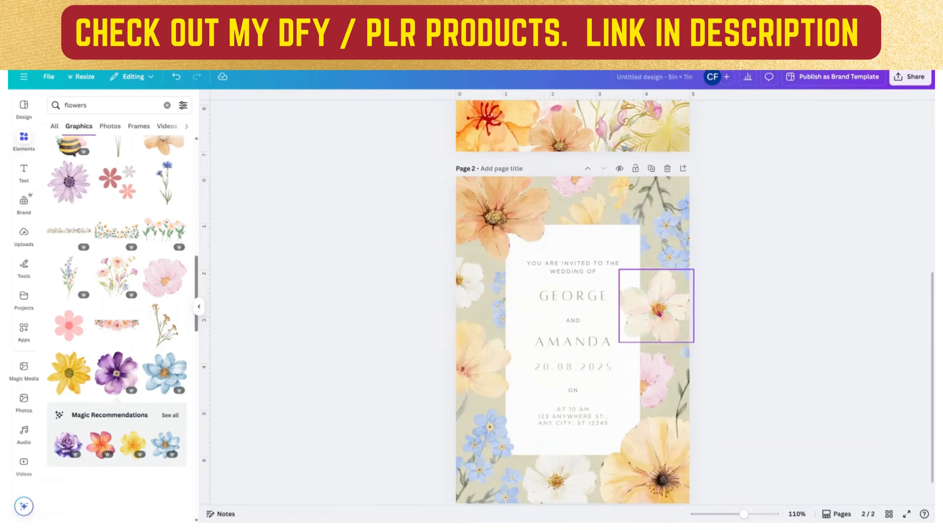
pyautogui.click(597, 241)
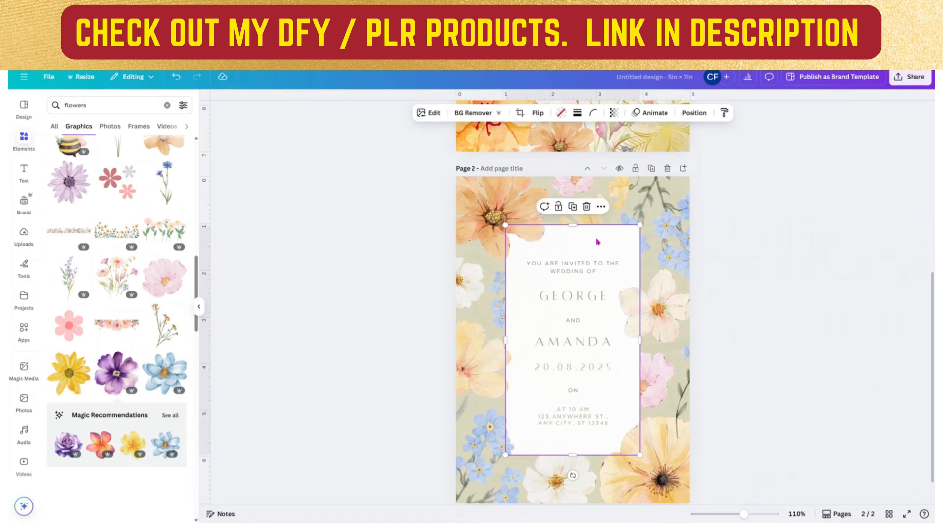
pyautogui.rightClick(598, 241)
pyautogui.click(619, 239)
pyautogui.scroll(6, 561, 258)
pyautogui.click(558, 259)
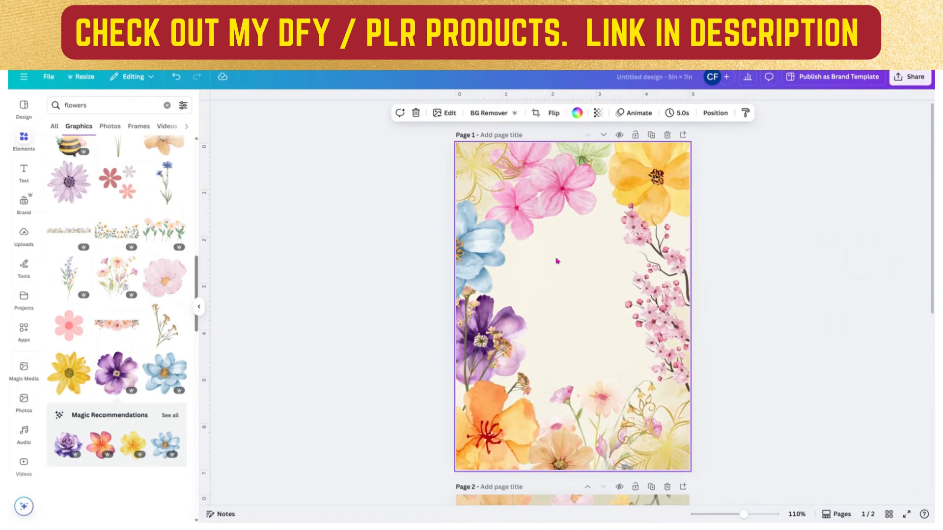
pyautogui.rightClick(557, 260)
pyautogui.click(569, 305)
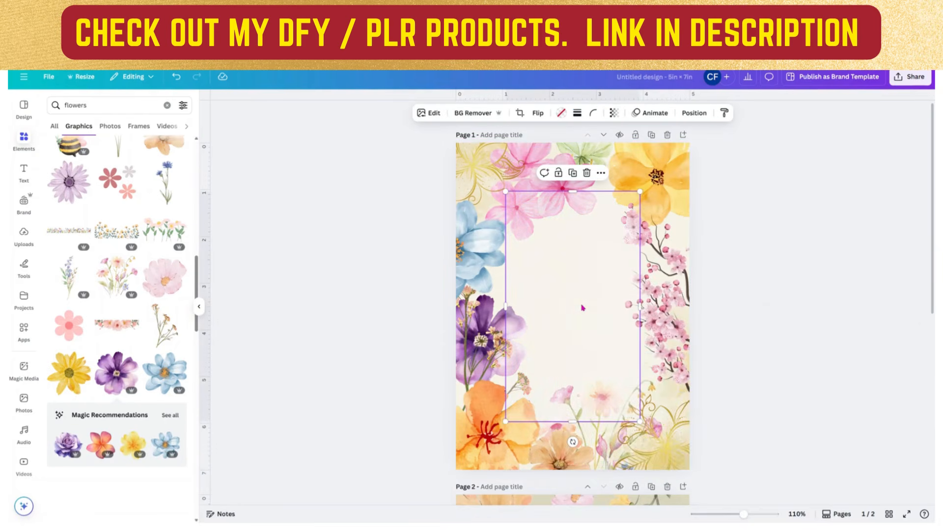
pyautogui.click(613, 114)
pyautogui.moveTo(590, 152)
pyautogui.mouseDown()
pyautogui.moveTo(640, 154)
pyautogui.moveTo(602, 165)
pyautogui.mouseUp()
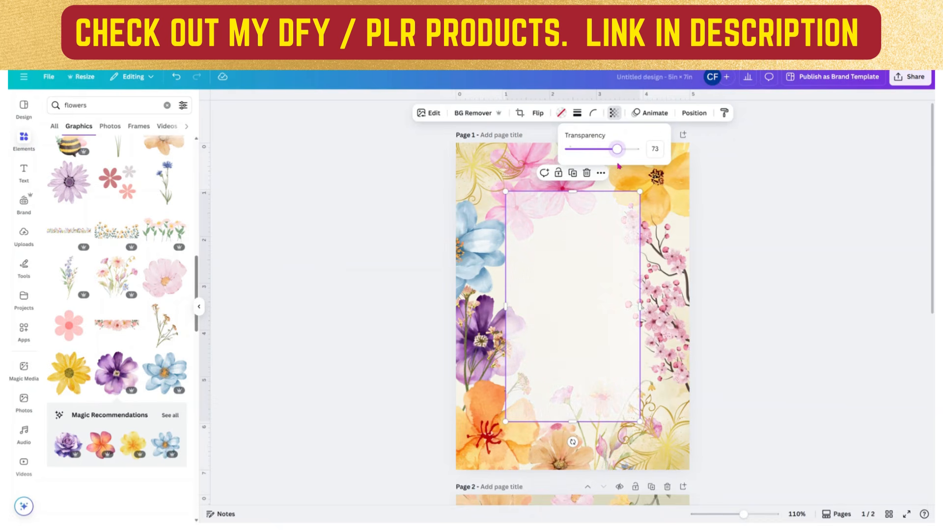
# - Check the transparency of page 2's white panel, shift the panel aside to inspect what lies underneath, and restore its position
pyautogui.scroll(-5, 619, 196)
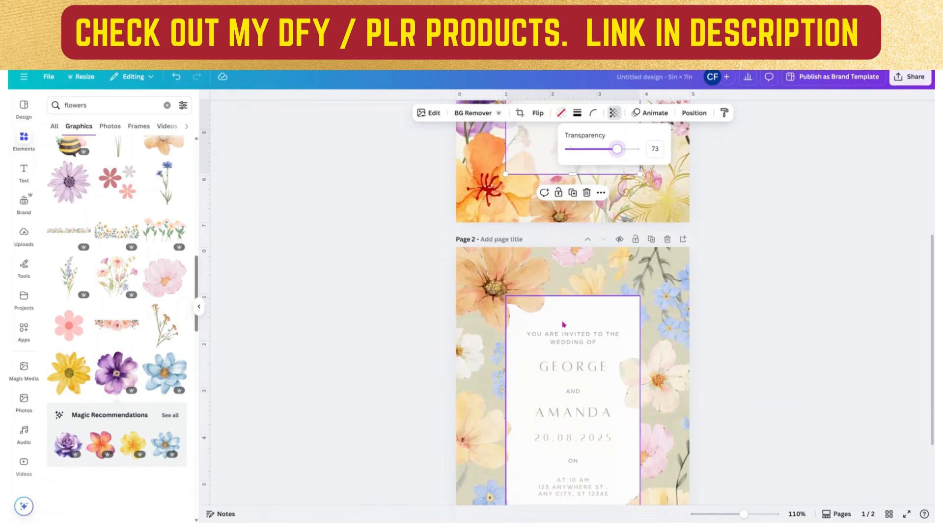
pyautogui.click(564, 325)
pyautogui.click(613, 114)
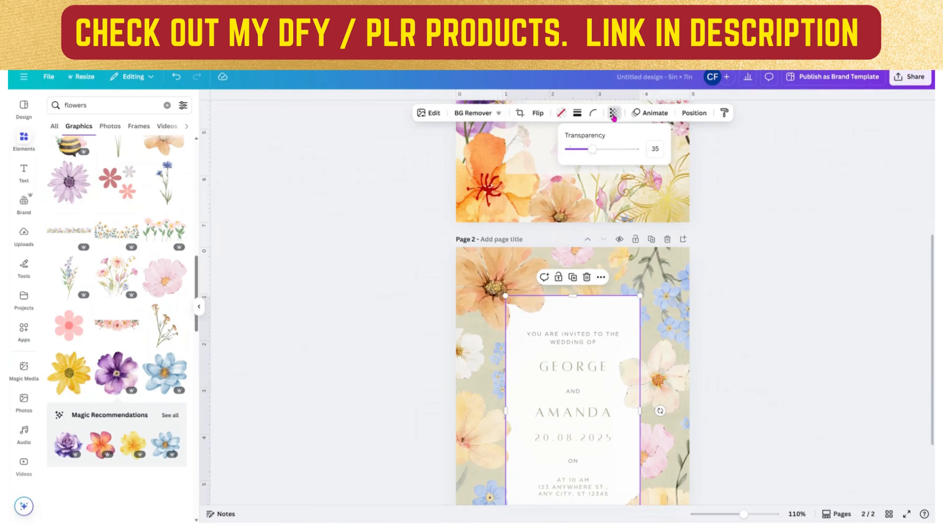
pyautogui.moveTo(588, 320); pyautogui.dragTo(551, 320)
pyautogui.click(628, 318)
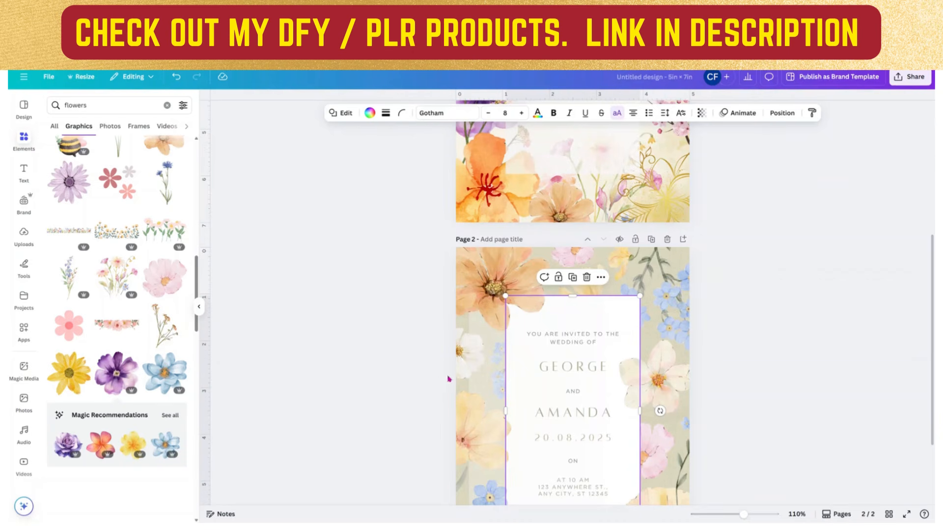
pyautogui.moveTo(497, 374); pyautogui.dragTo(480, 420)
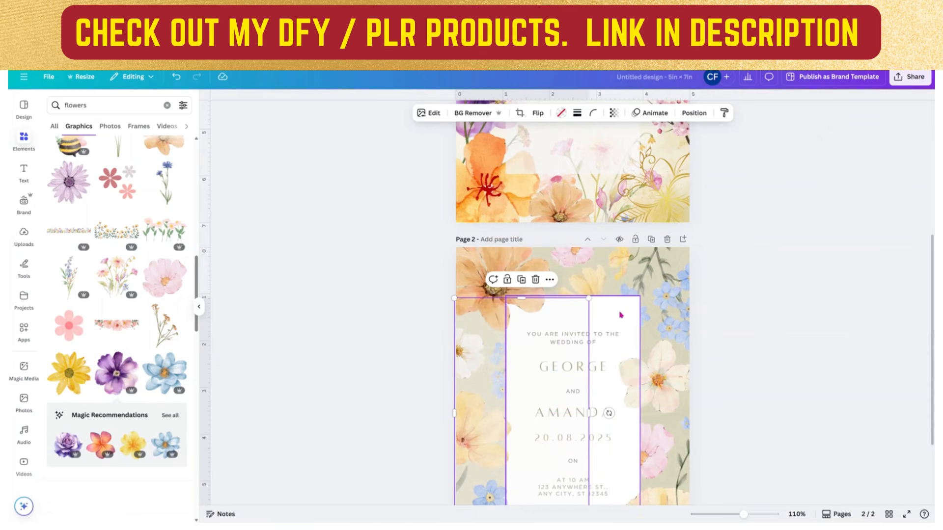
pyautogui.click(621, 315)
pyautogui.rightClick(620, 315)
pyautogui.click(638, 276)
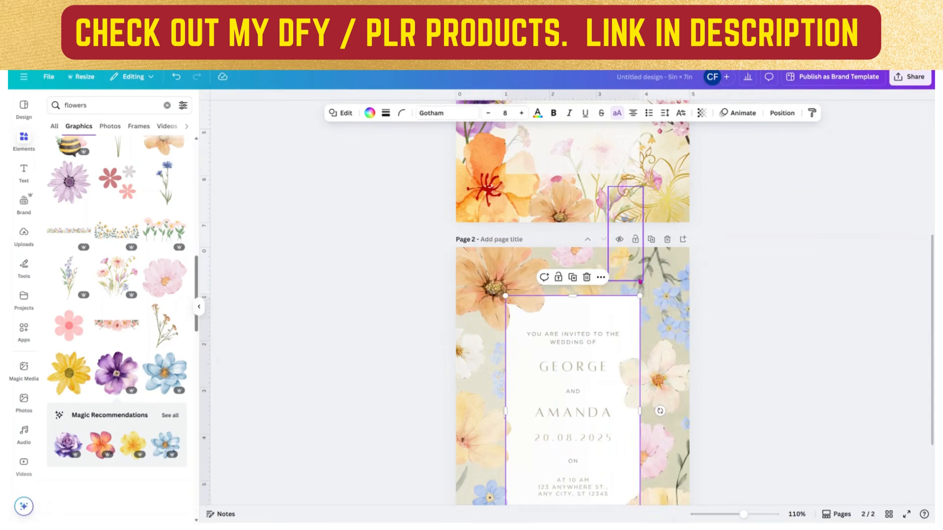
# - Duplicate page 1's white panel, align the copy exactly over the original and set its transparency to 77
pyautogui.scroll(5, 641, 282)
pyautogui.click(604, 261)
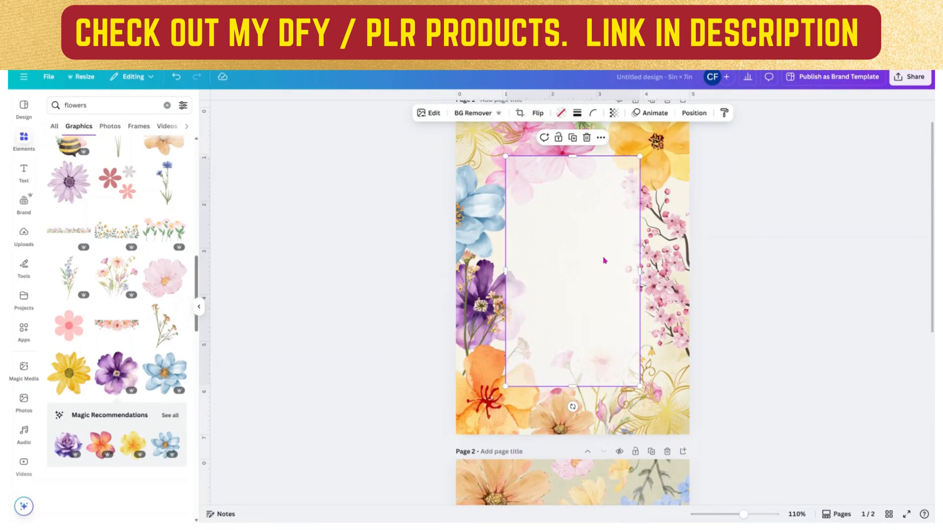
pyautogui.hotkey('ctrl', 'd')
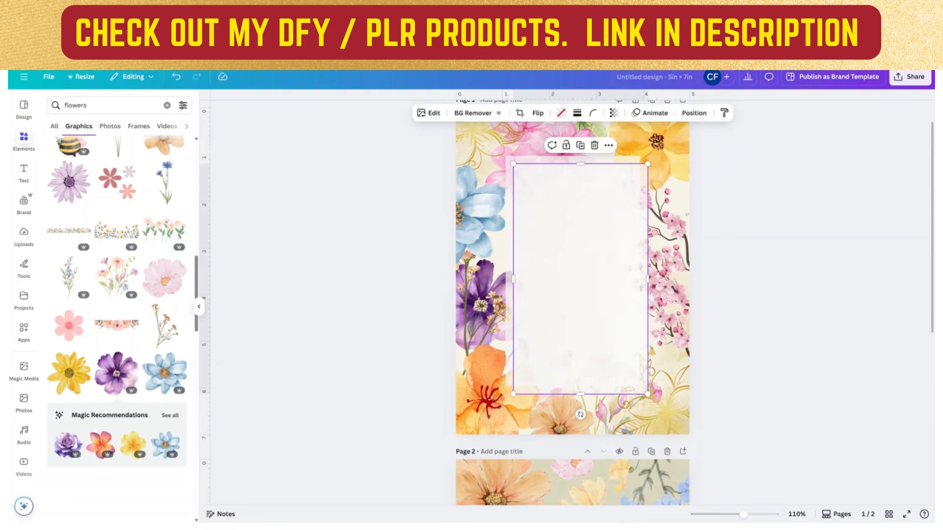
pyautogui.moveTo(591, 256)
pyautogui.mouseDown()
pyautogui.moveTo(555, 244)
pyautogui.moveTo(577, 245)
pyautogui.mouseUp()
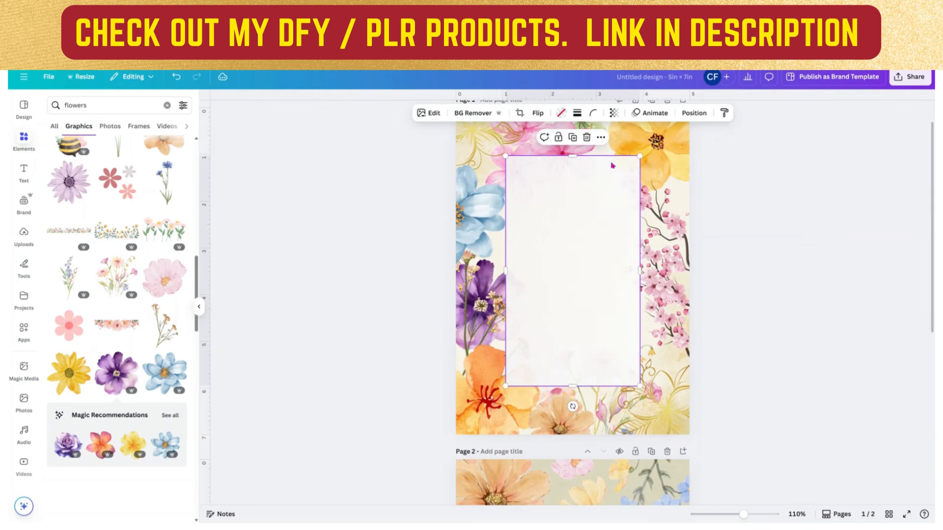
pyautogui.click(614, 114)
pyautogui.moveTo(655, 152)
pyautogui.mouseDown()
pyautogui.moveTo(580, 158)
pyautogui.moveTo(646, 162)
pyautogui.mouseUp()
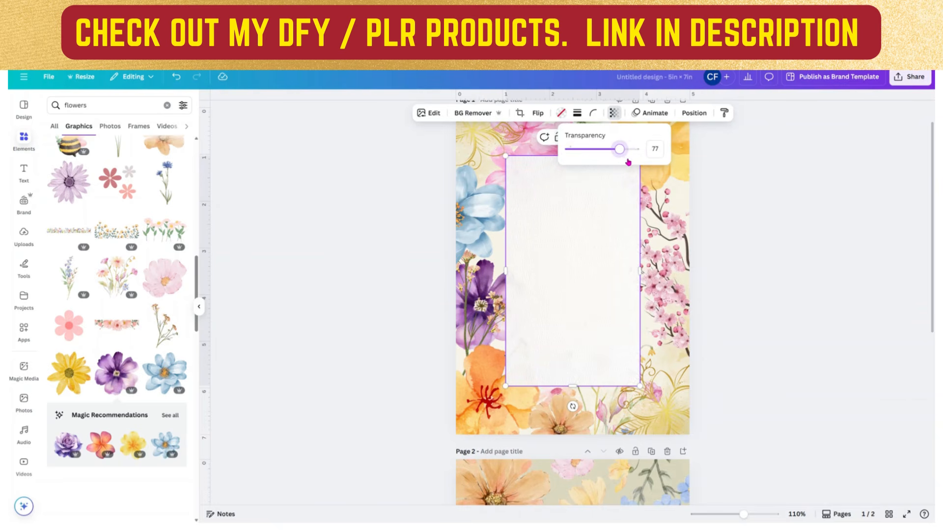
# - Examine the stacked white panels in page 1's layer order and compare the page with the page 2 template
pyautogui.click(695, 114)
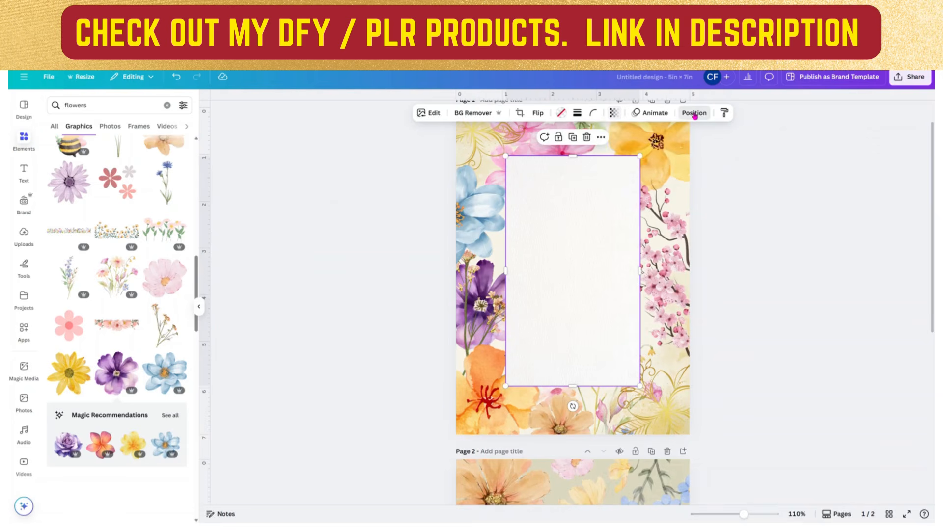
pyautogui.click(694, 113)
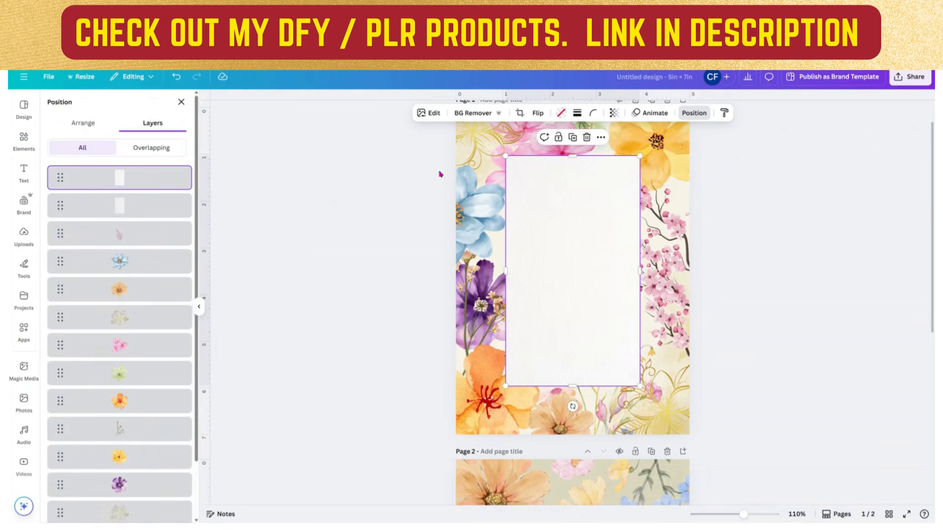
pyautogui.click(126, 200)
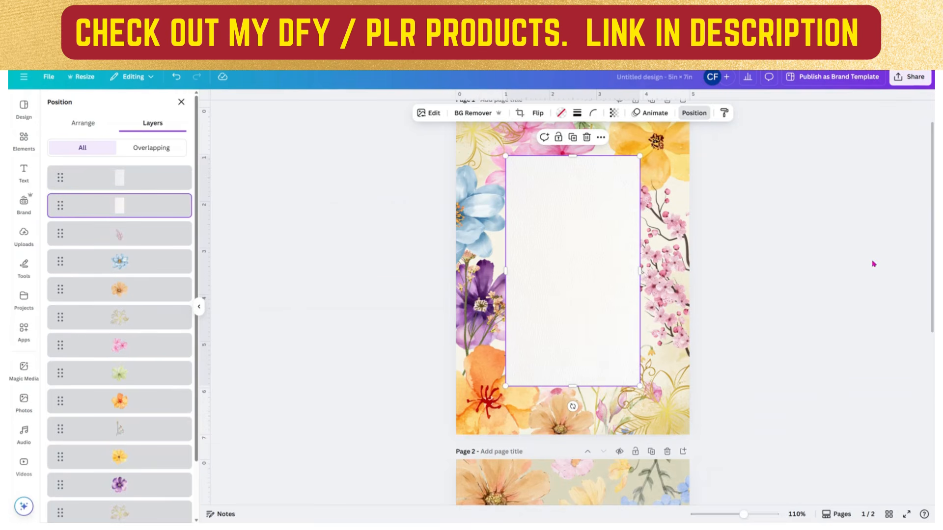
pyautogui.scroll(-2, 783, 274)
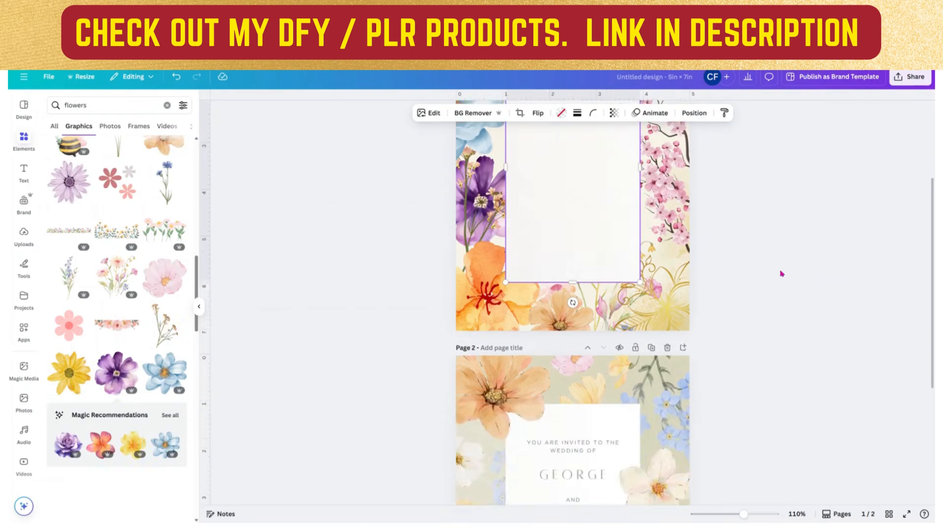
pyautogui.scroll(7, 779, 274)
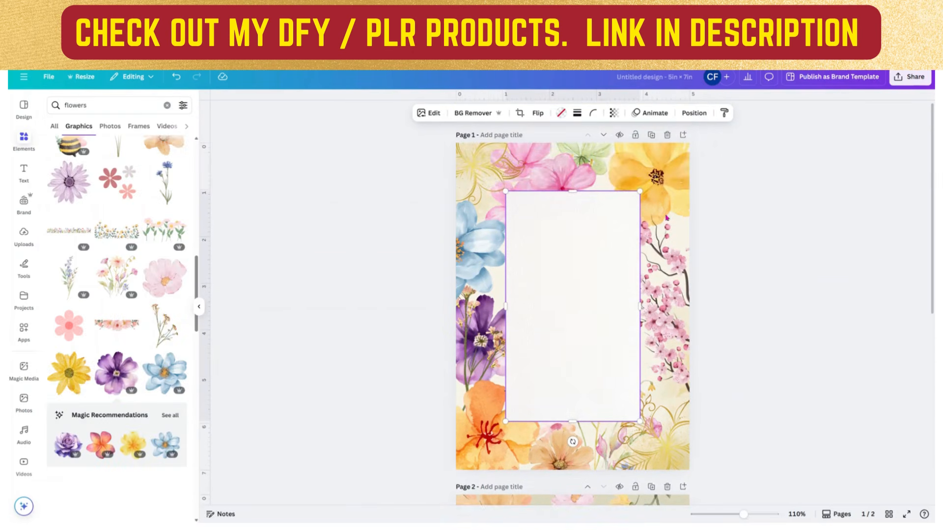
pyautogui.scroll(-6, 637, 278)
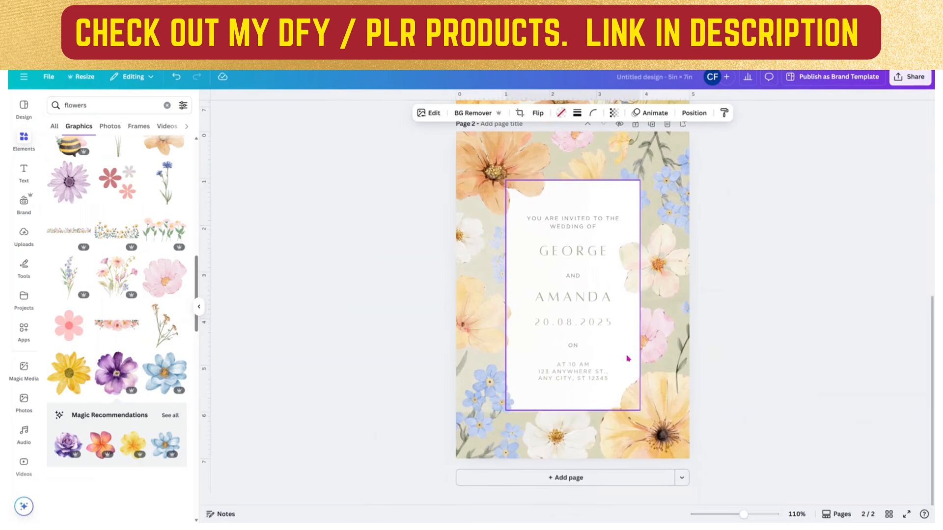
# - Bring the pink cherry blossom branch on page 1 in front of both white panels in the layer order
pyautogui.scroll(7, 628, 359)
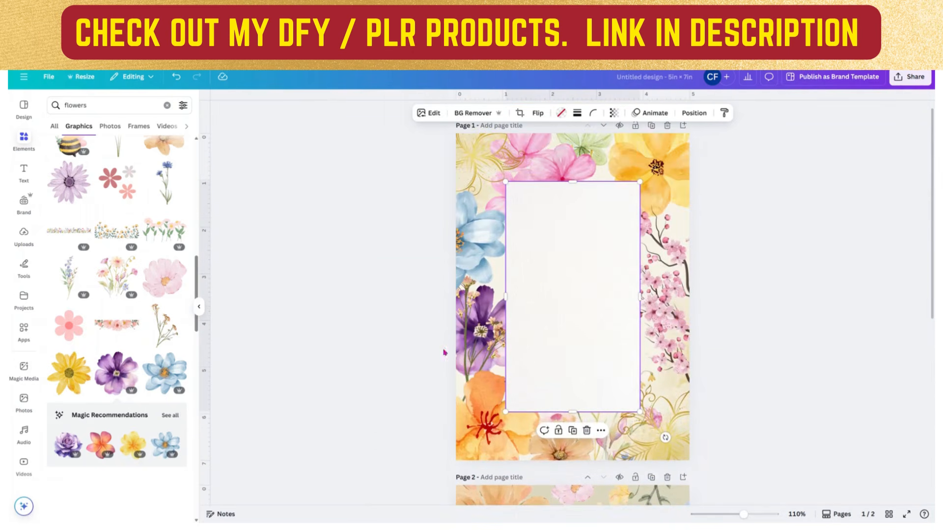
pyautogui.click(663, 299)
pyautogui.rightClick(663, 299)
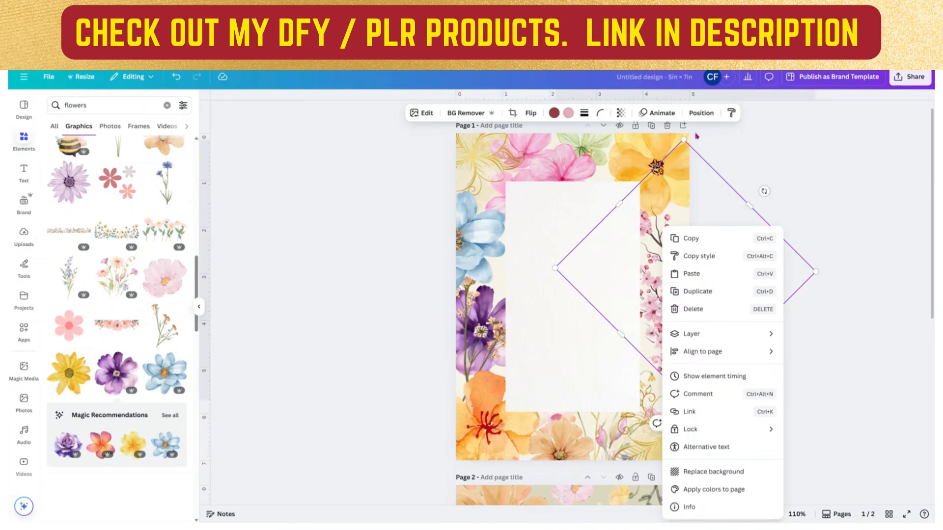
pyautogui.click(697, 114)
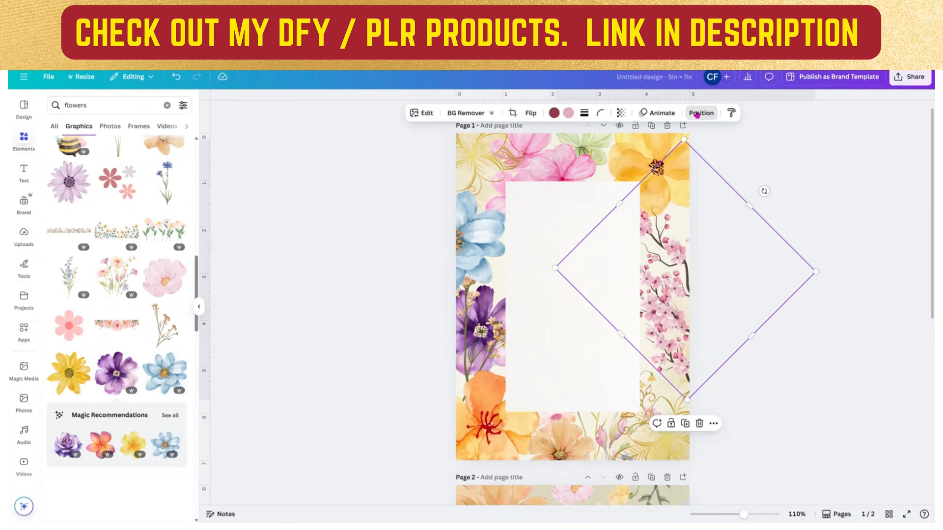
pyautogui.click(697, 114)
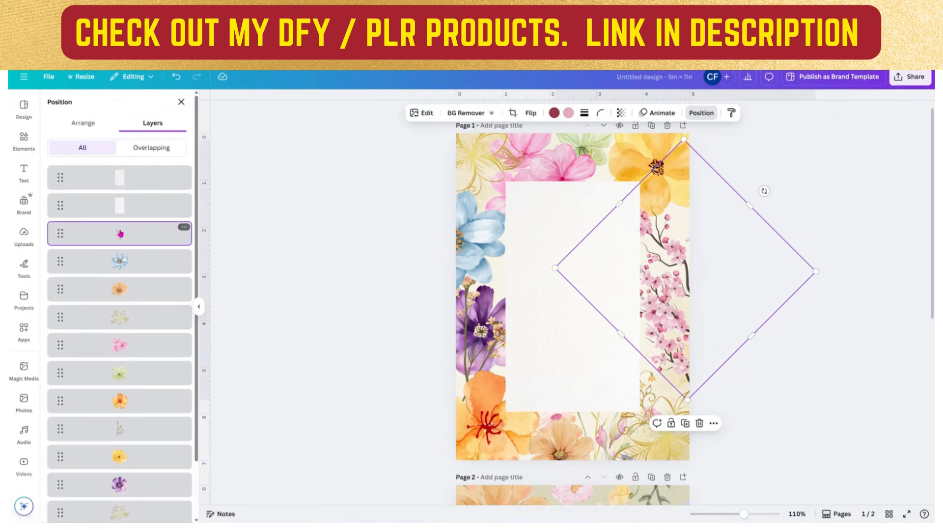
pyautogui.moveTo(122, 238); pyautogui.dragTo(119, 177)
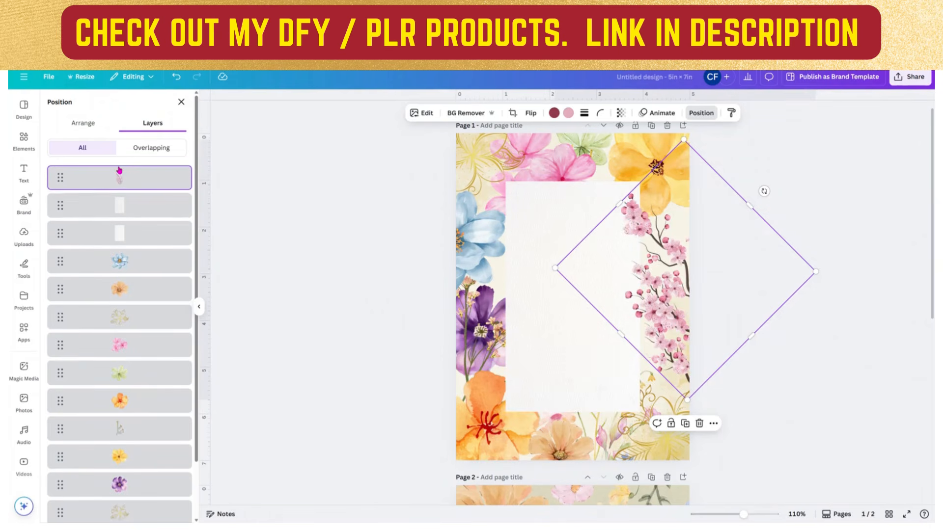
# - Move the blue flower and the large orange flower on page 1 in front of both white panels in the layer order
pyautogui.moveTo(490, 253); pyautogui.dragTo(501, 253)
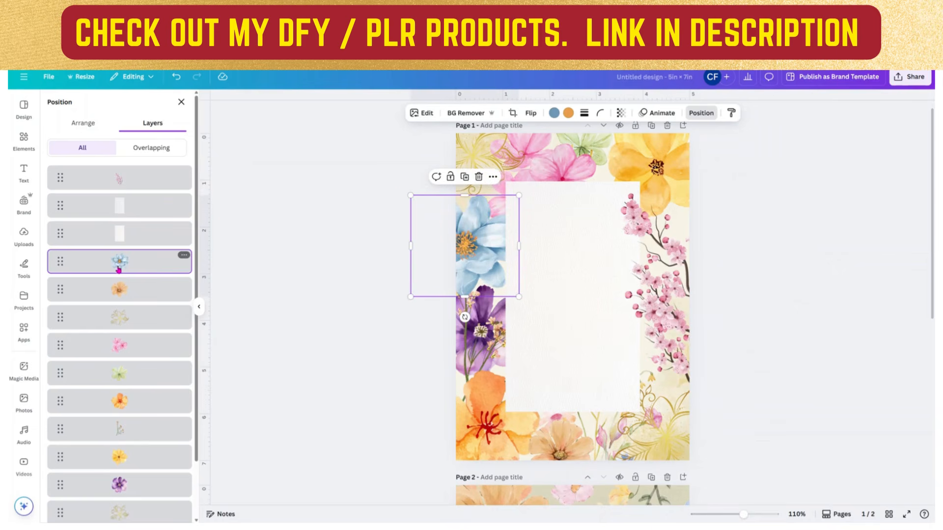
pyautogui.moveTo(126, 202)
pyautogui.mouseDown()
pyautogui.moveTo(126, 194)
pyautogui.moveTo(126, 205)
pyautogui.mouseUp()
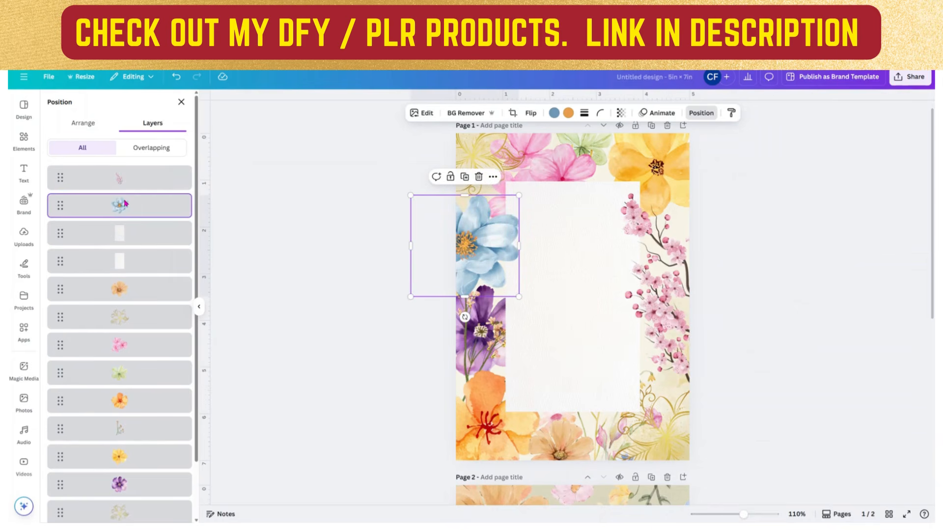
pyautogui.click(171, 410)
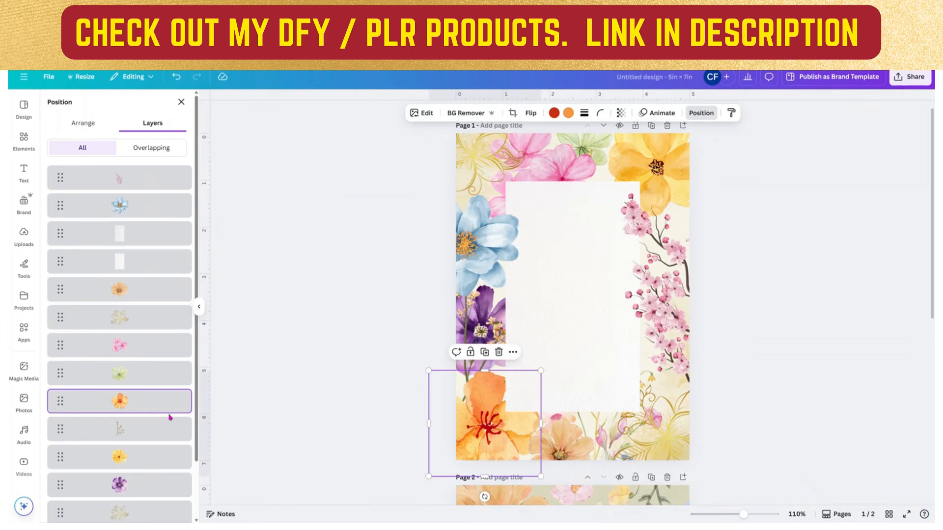
pyautogui.moveTo(136, 411); pyautogui.dragTo(131, 233)
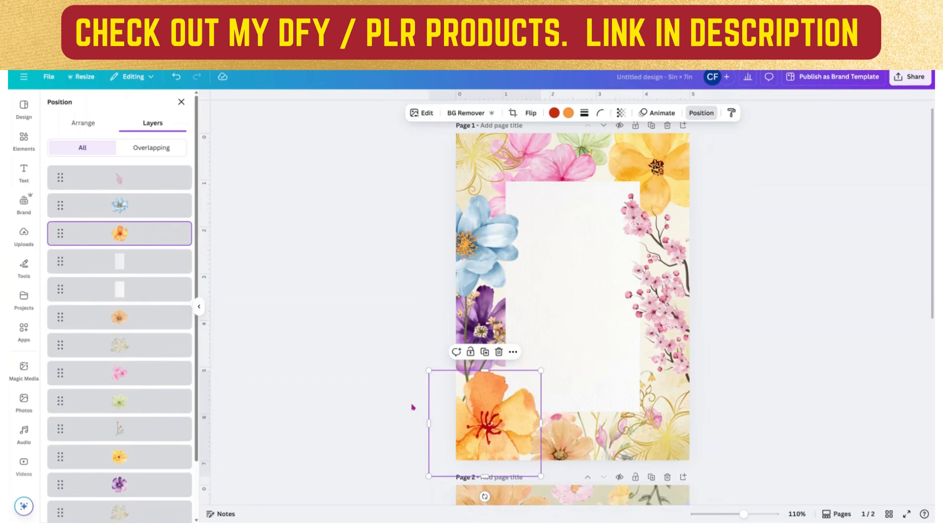
# - Bring page 1's pink flower cluster in front of the white panels and shift it towards the page's upper-left corner
pyautogui.click(552, 163)
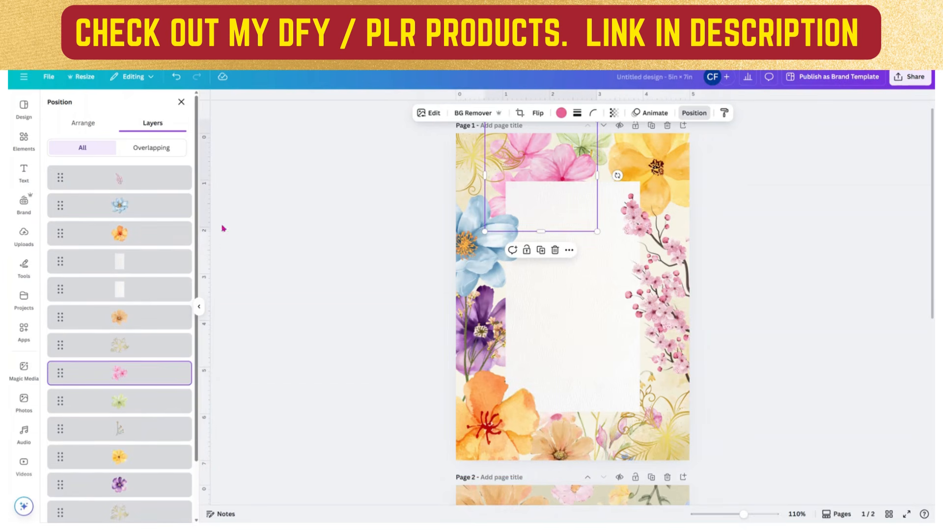
pyautogui.moveTo(182, 367); pyautogui.dragTo(128, 258)
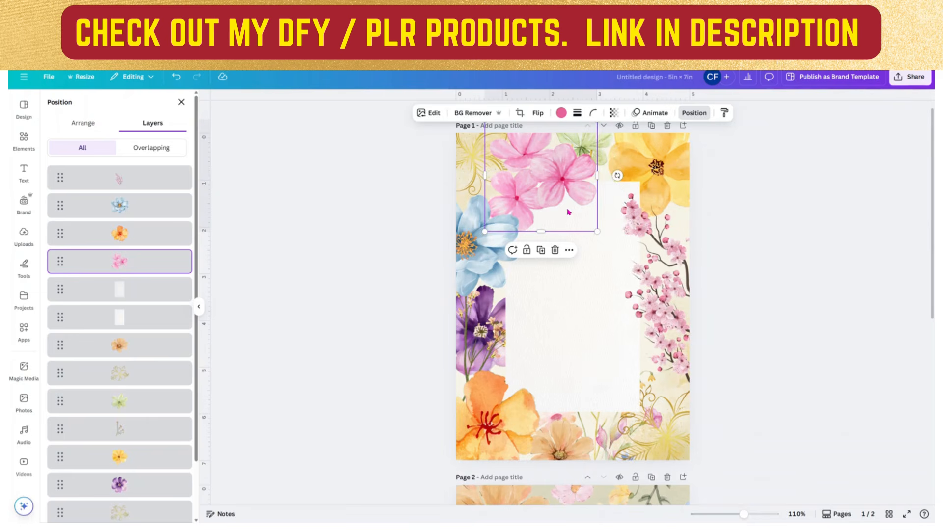
pyautogui.moveTo(562, 198); pyautogui.dragTo(548, 177)
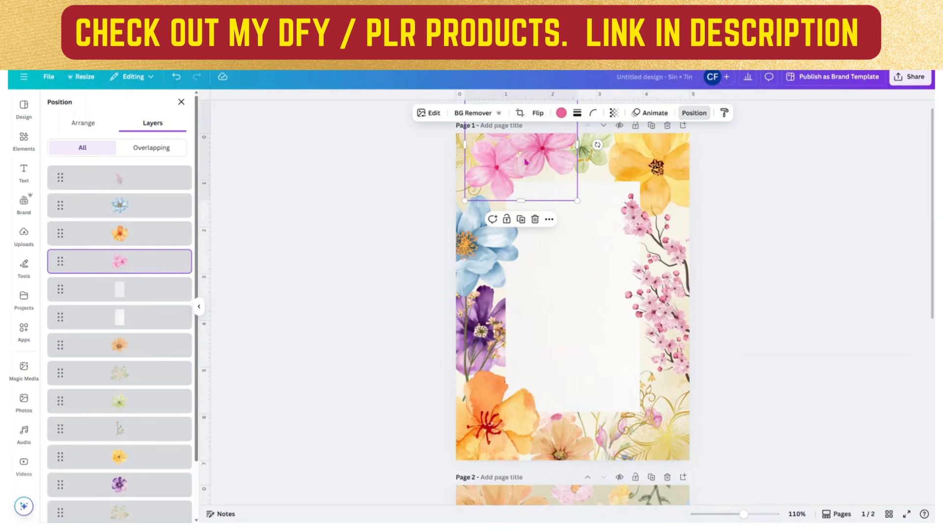
pyautogui.moveTo(530, 167); pyautogui.dragTo(545, 181)
# - Copy page 2's introductory line, both names, date, "ON" and the time and address block together
pyautogui.scroll(-3, 764, 387)
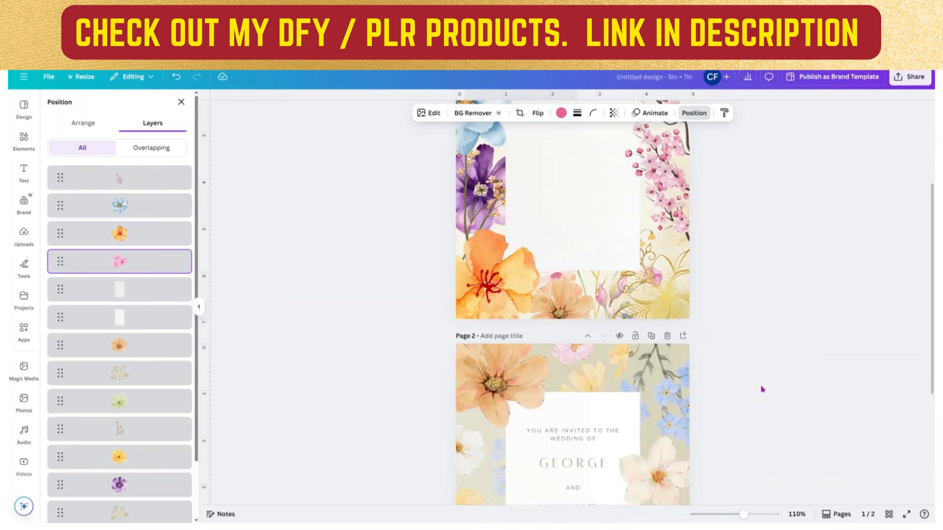
pyautogui.scroll(3, 761, 387)
pyautogui.scroll(-5, 589, 325)
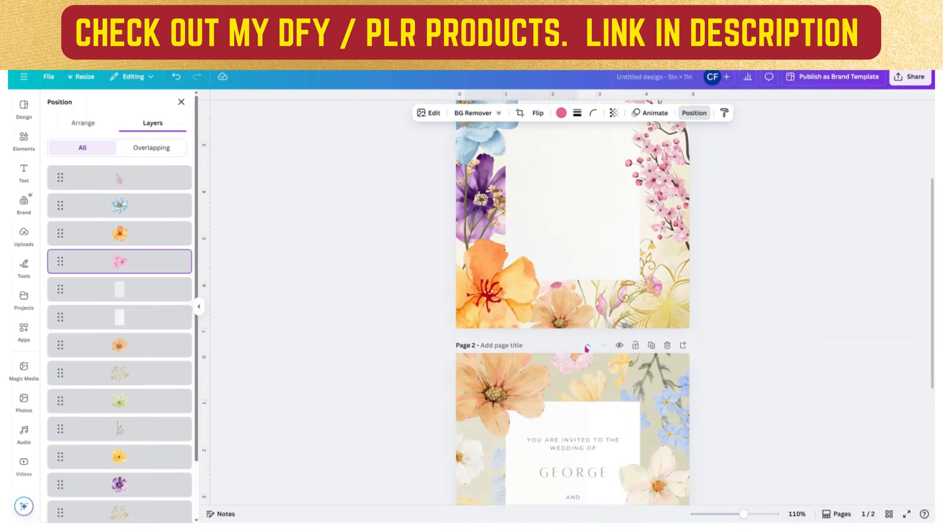
pyautogui.click(565, 308)
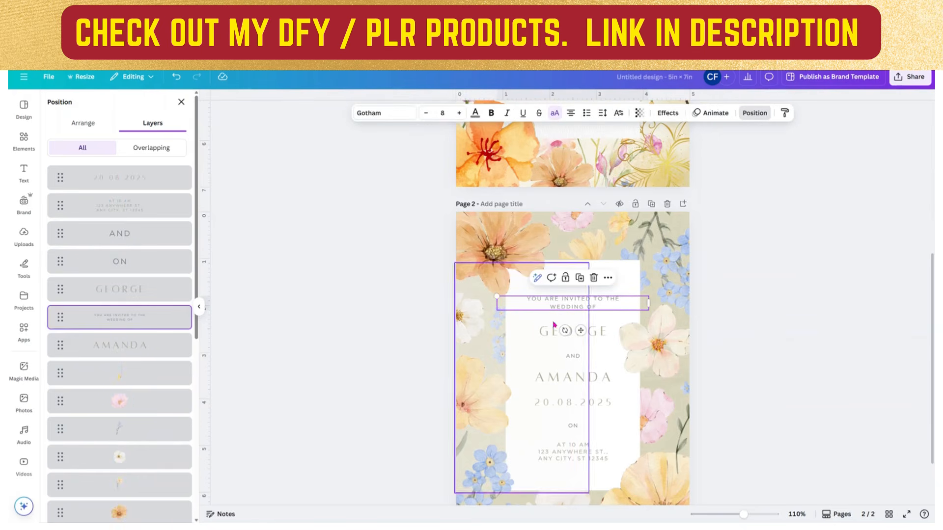
pyautogui.keyDown('shift'); pyautogui.click(596, 327); pyautogui.keyUp('shift')
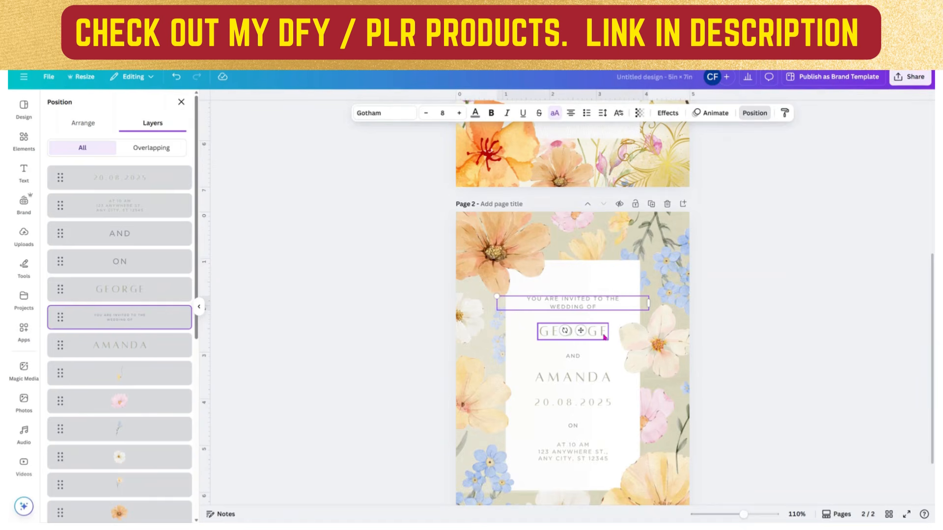
pyautogui.keyDown('shift'); pyautogui.click(598, 385); pyautogui.keyUp('shift')
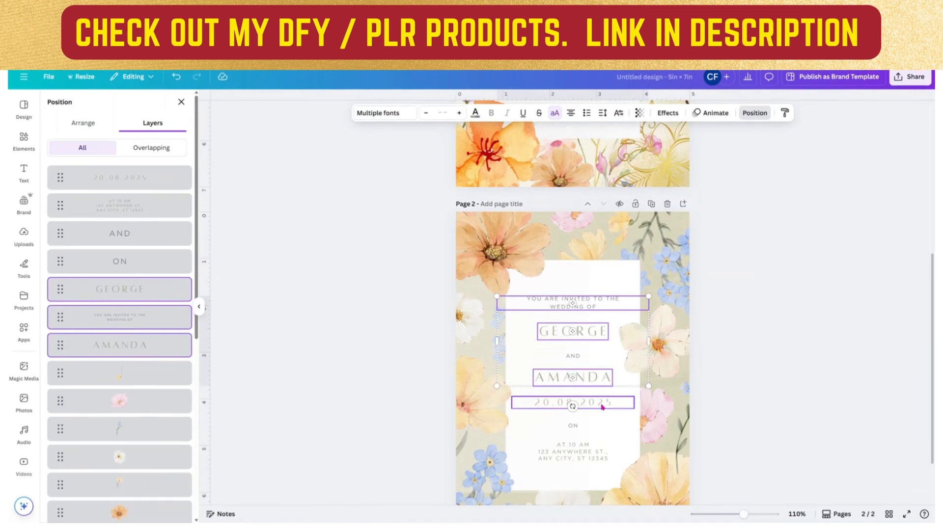
pyautogui.keyDown('shift'); pyautogui.click(602, 404); pyautogui.keyUp('shift')
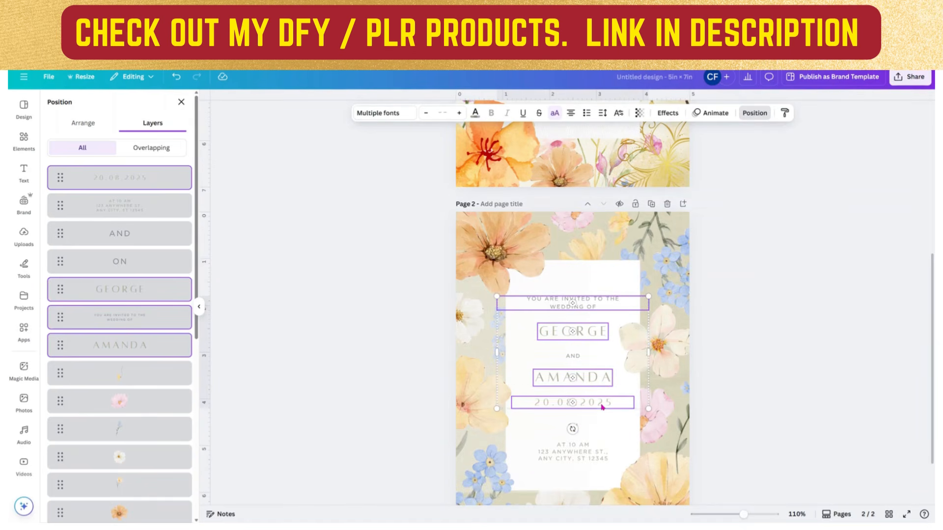
pyautogui.keyDown('shift'); pyautogui.click(584, 428); pyautogui.keyUp('shift')
pyautogui.keyDown('shift'); pyautogui.click(596, 459); pyautogui.keyUp('shift')
pyautogui.rightClick(598, 461)
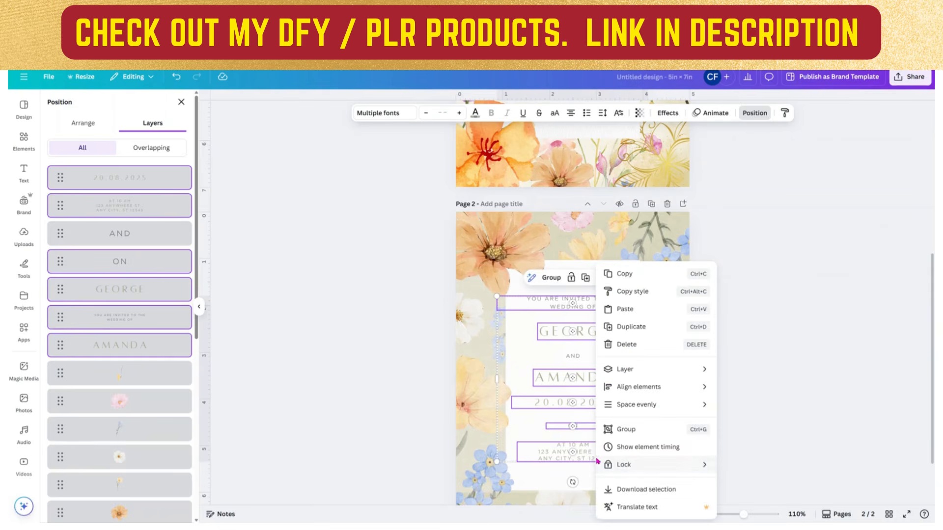
pyautogui.click(617, 276)
# - Paste the copied invitation text onto page 1's white panel
pyautogui.scroll(2, 614, 284)
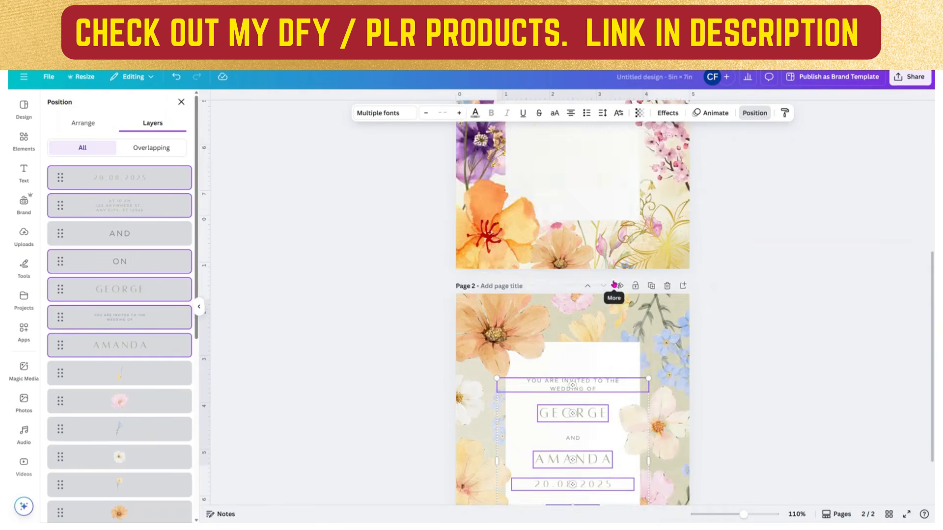
pyautogui.scroll(3, 614, 283)
pyautogui.click(562, 204)
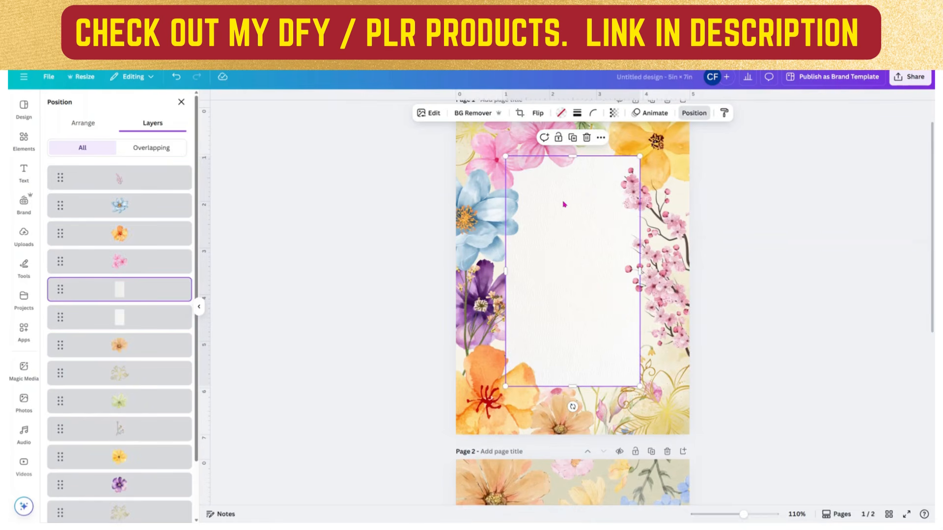
pyautogui.hotkey('ctrl', 'v')
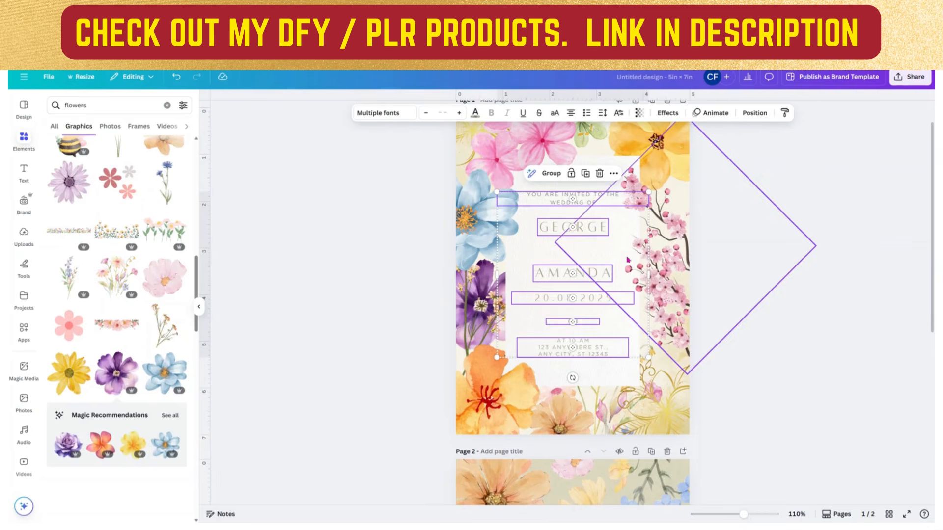
pyautogui.click(627, 259)
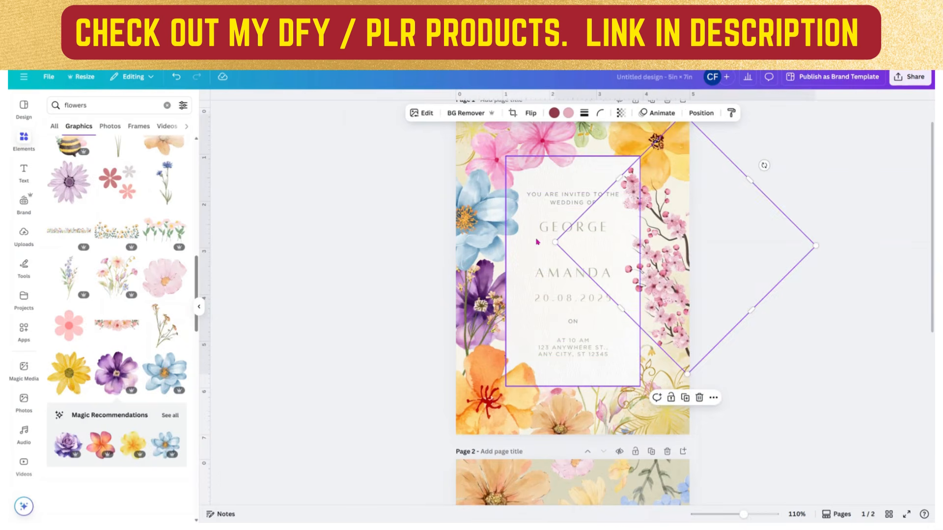
pyautogui.click(569, 201)
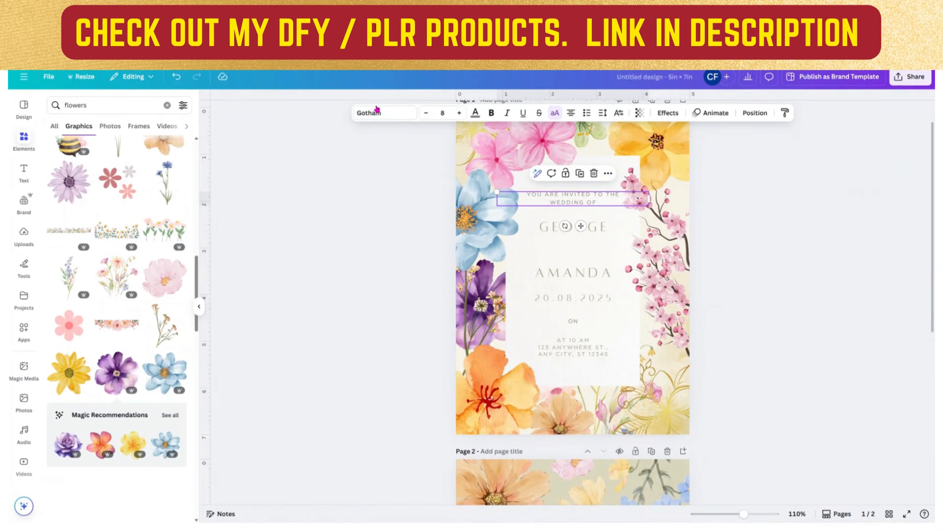
pyautogui.click(382, 116)
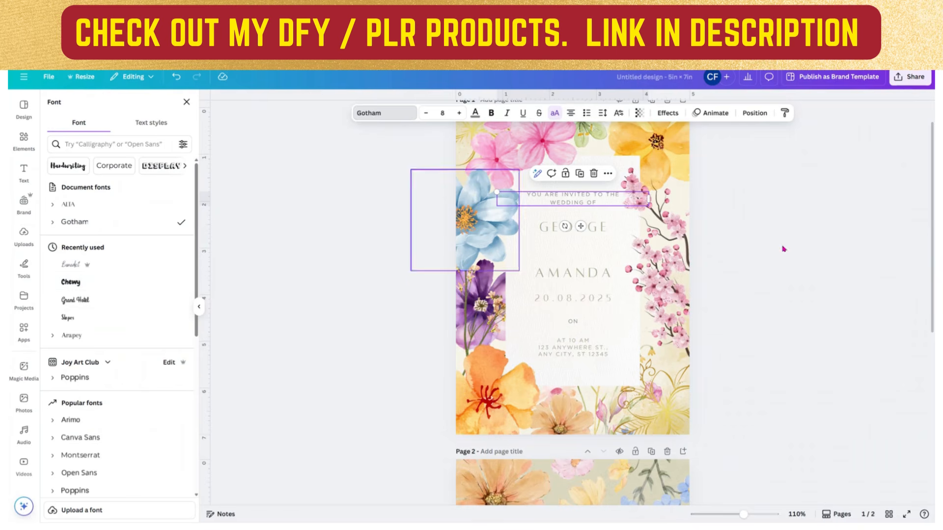
pyautogui.click(582, 203)
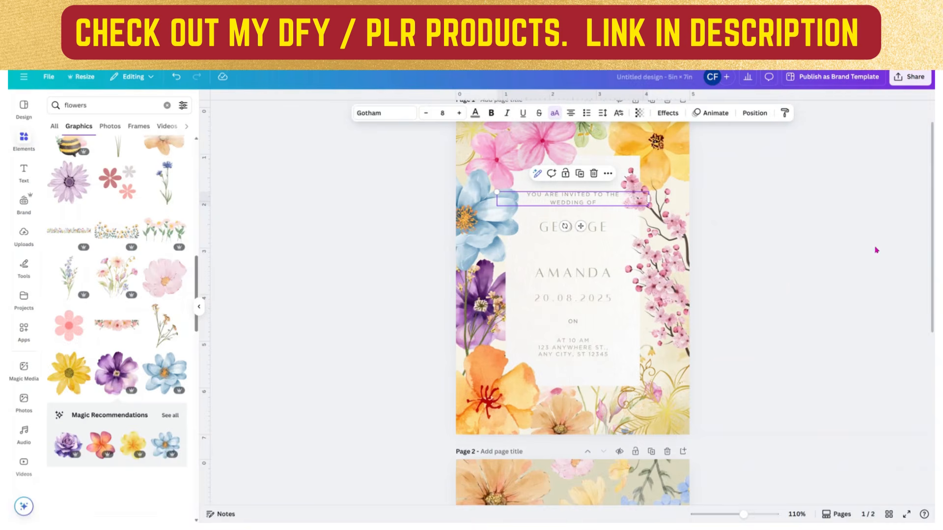
pyautogui.click(717, 265)
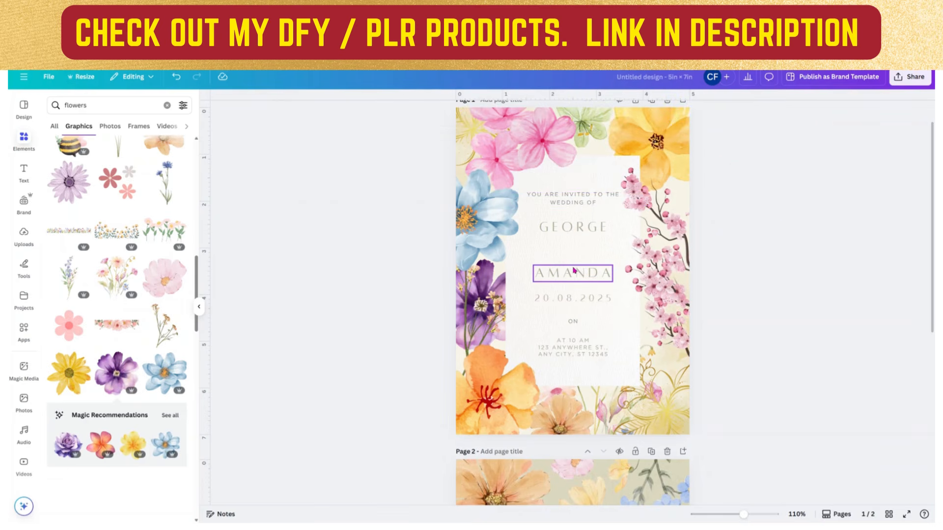
# - Set the text color of page 1's introductory line and both of the couple's names to black
pyautogui.click(541, 198)
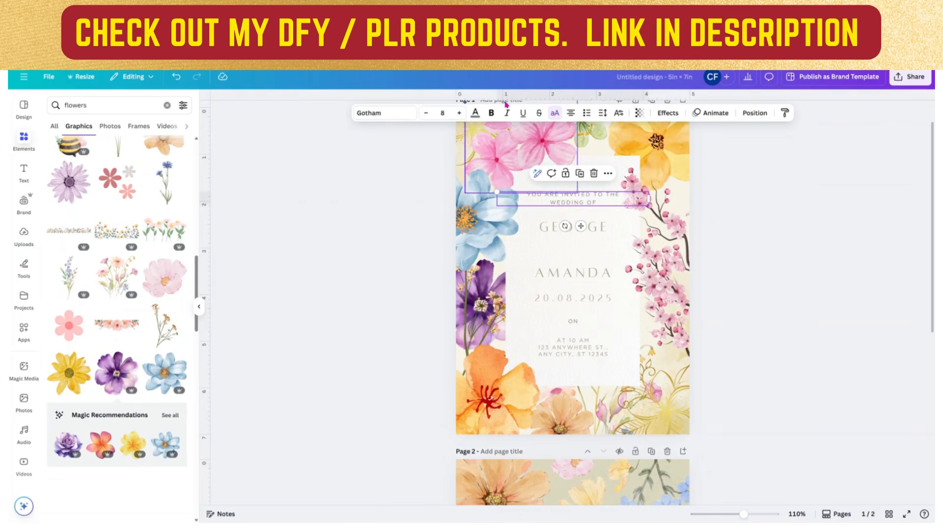
pyautogui.click(475, 113)
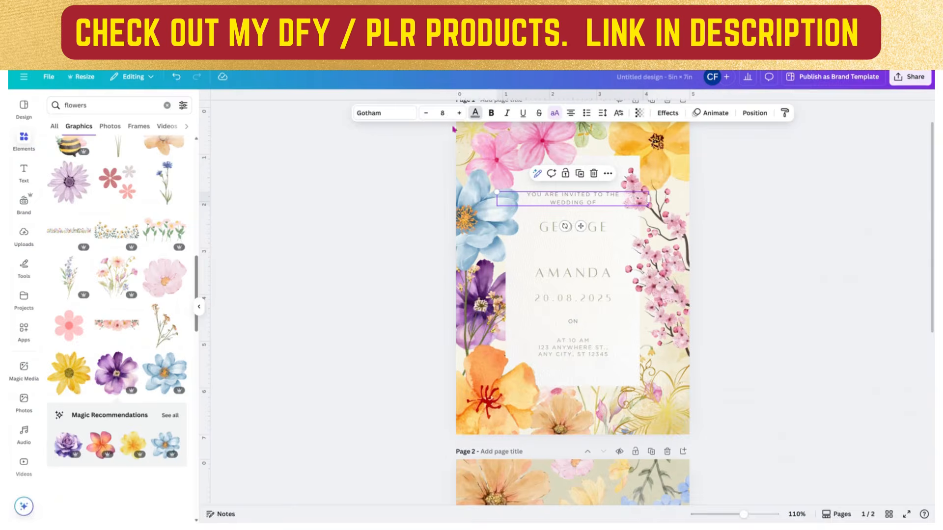
pyautogui.click(77, 170)
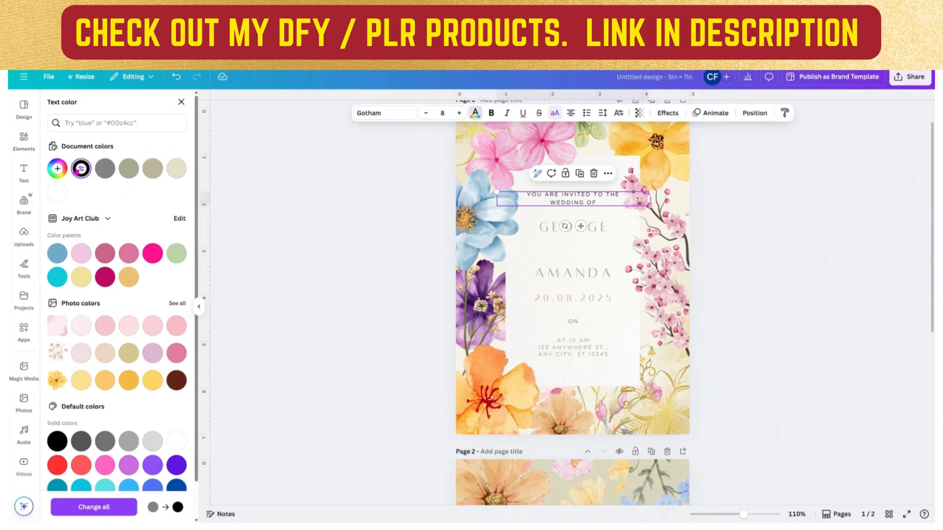
pyautogui.click(597, 234)
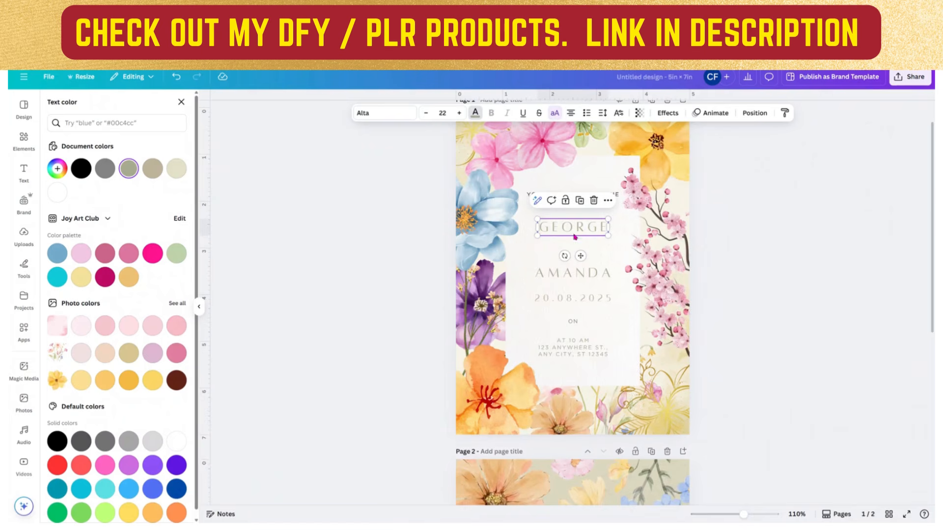
pyautogui.click(597, 274)
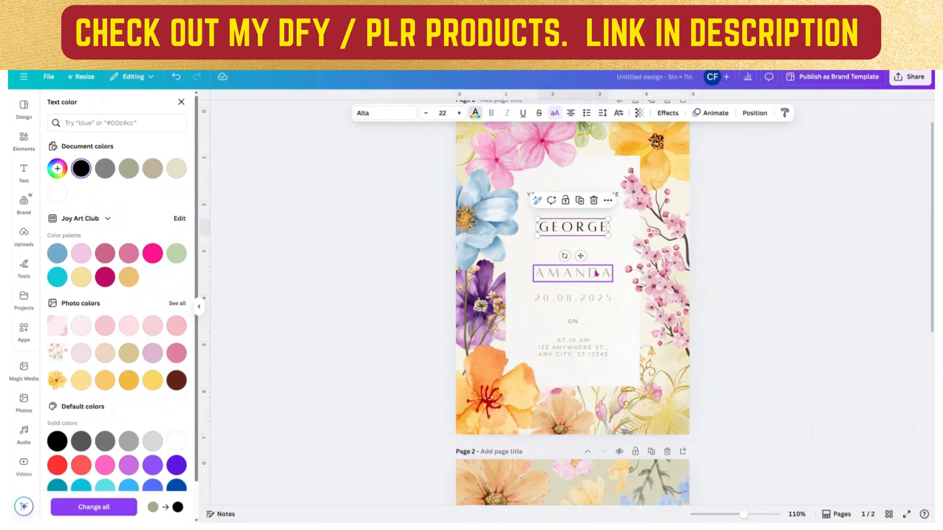
pyautogui.click(82, 169)
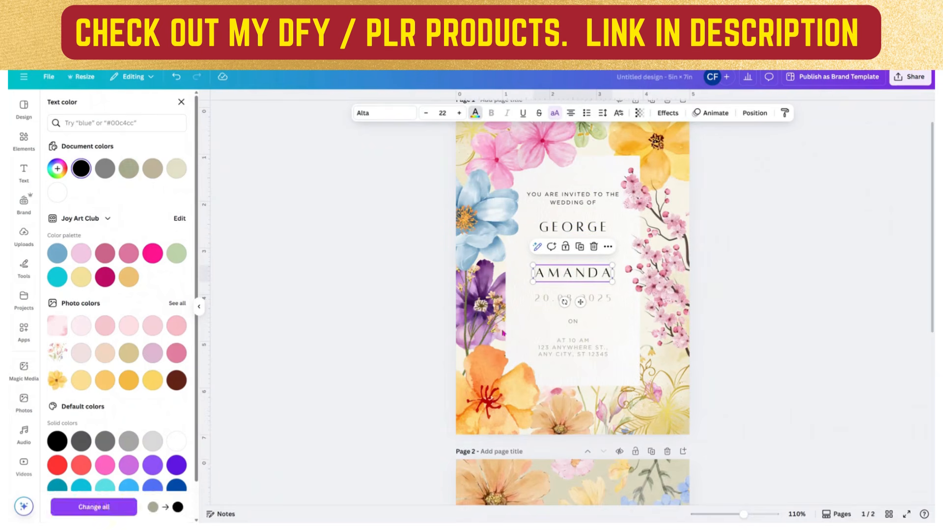
# - Set the text color of page 1's date and its time and address block to black
pyautogui.click(612, 300)
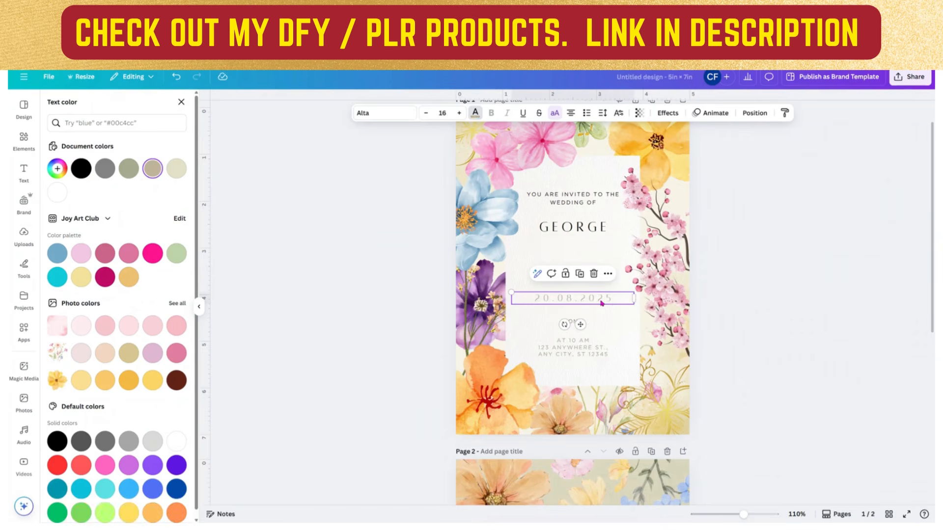
pyautogui.click(81, 169)
pyautogui.click(580, 348)
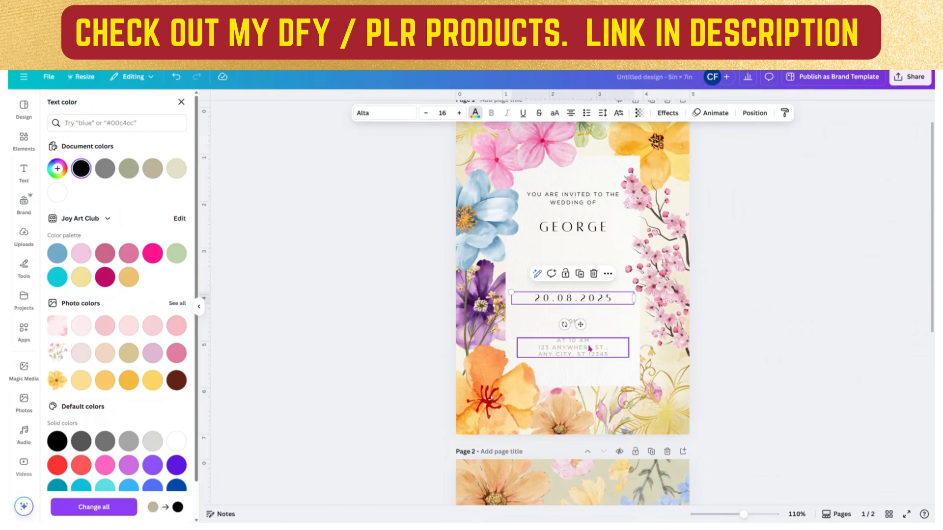
pyautogui.click(81, 169)
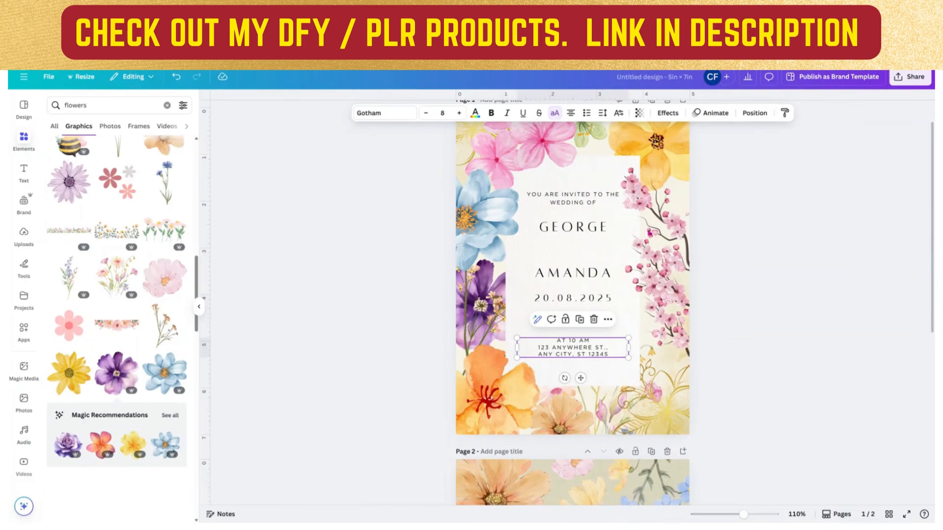
# - Replace both placeholder names on page 1's invitation with the new couple's first names
pyautogui.click(569, 201)
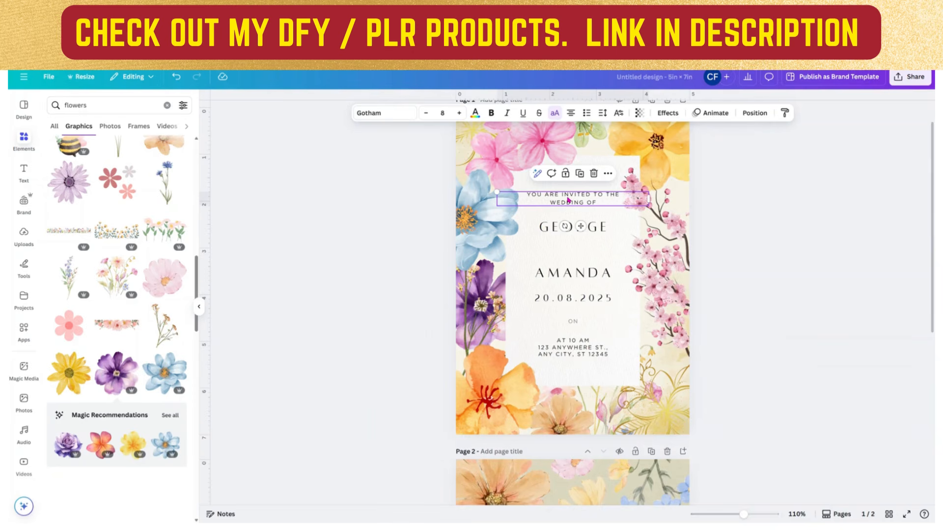
pyautogui.click(600, 231)
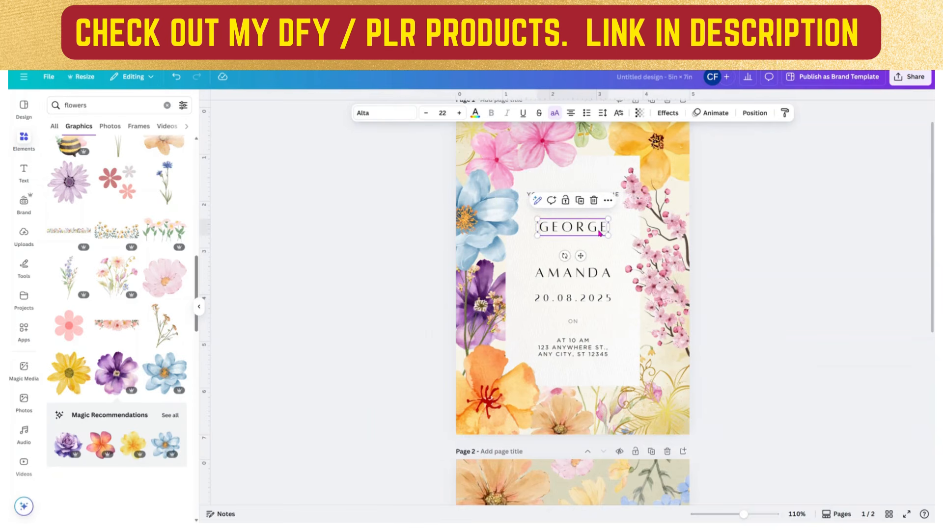
pyautogui.doubleClick(600, 234)
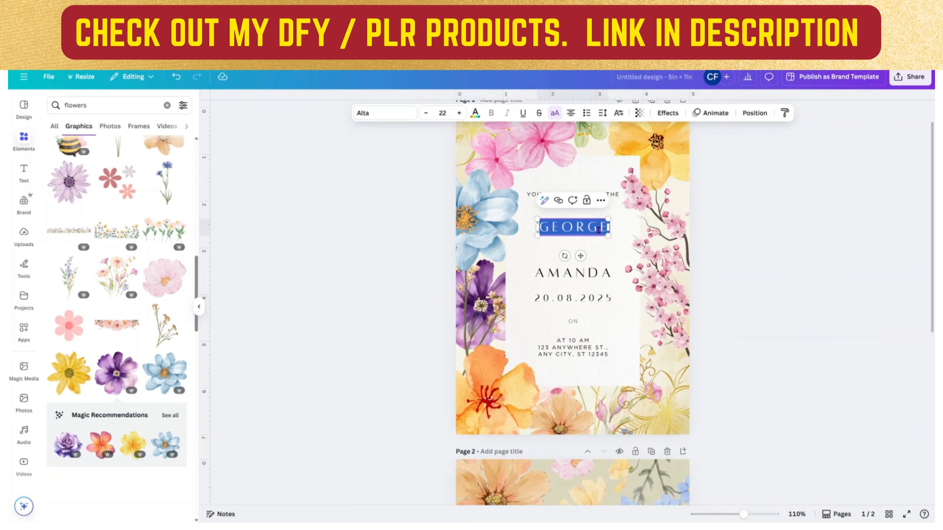
pyautogui.write('MICHAEL')
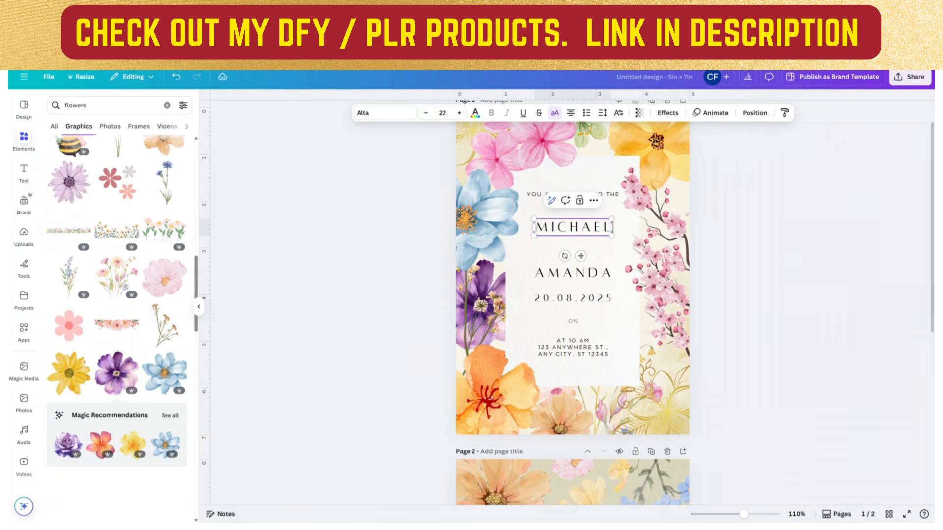
pyautogui.click(597, 278)
pyautogui.doubleClick(597, 278)
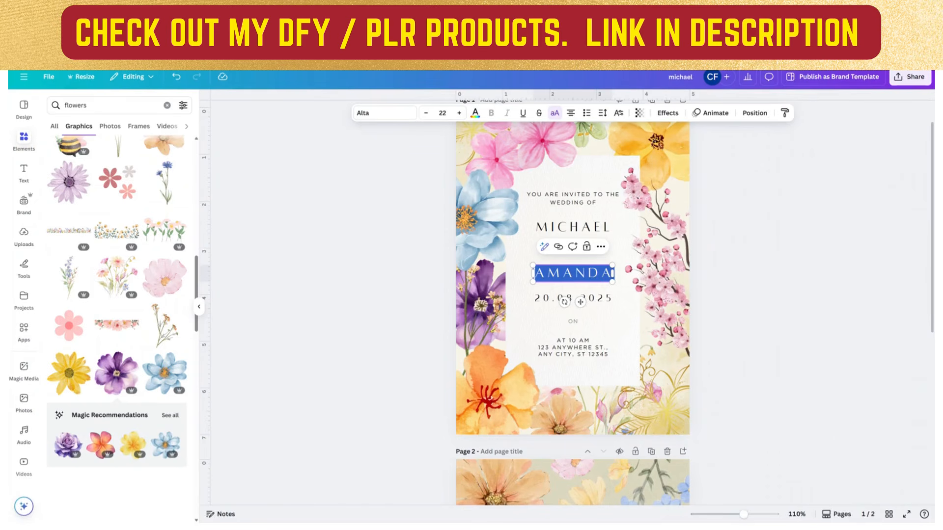
pyautogui.write('DENISE')
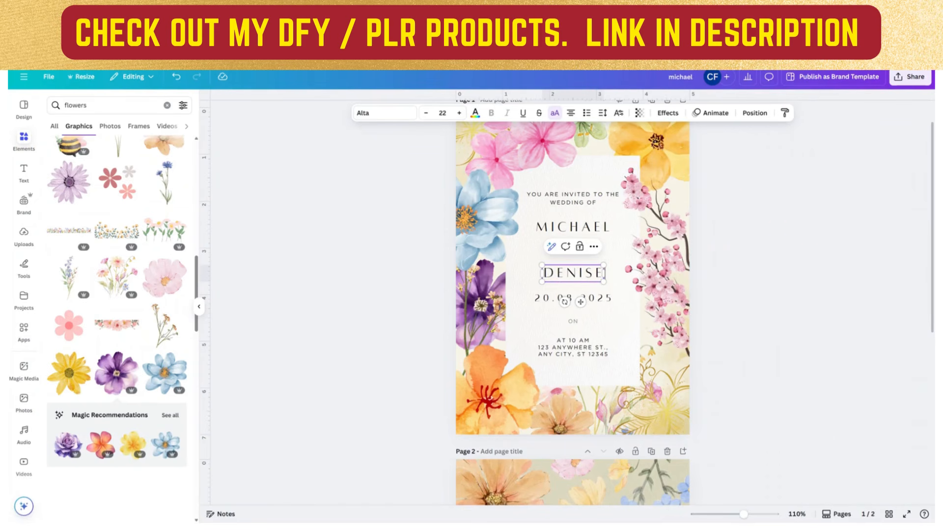
# - Change the wedding date on page 1 to 20.09.2026
pyautogui.click(564, 300)
pyautogui.doubleClick(563, 300)
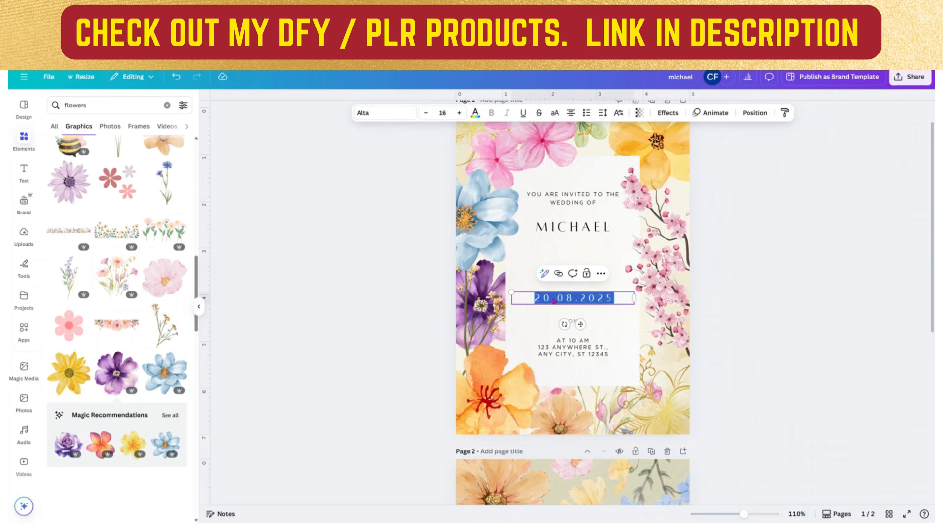
pyautogui.click(606, 299)
pyautogui.moveTo(606, 298); pyautogui.dragTo(611, 299)
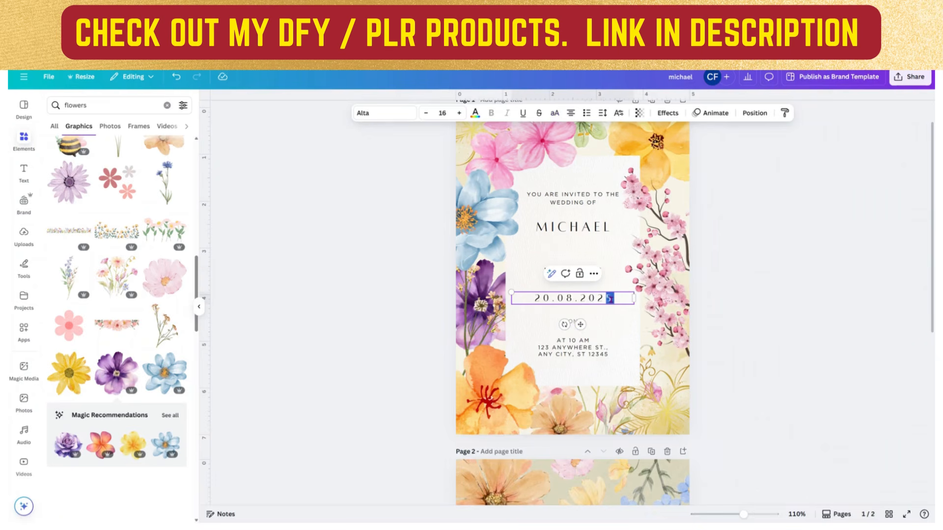
pyautogui.write('6')
pyautogui.moveTo(565, 299); pyautogui.dragTo(574, 298)
pyautogui.write('9')
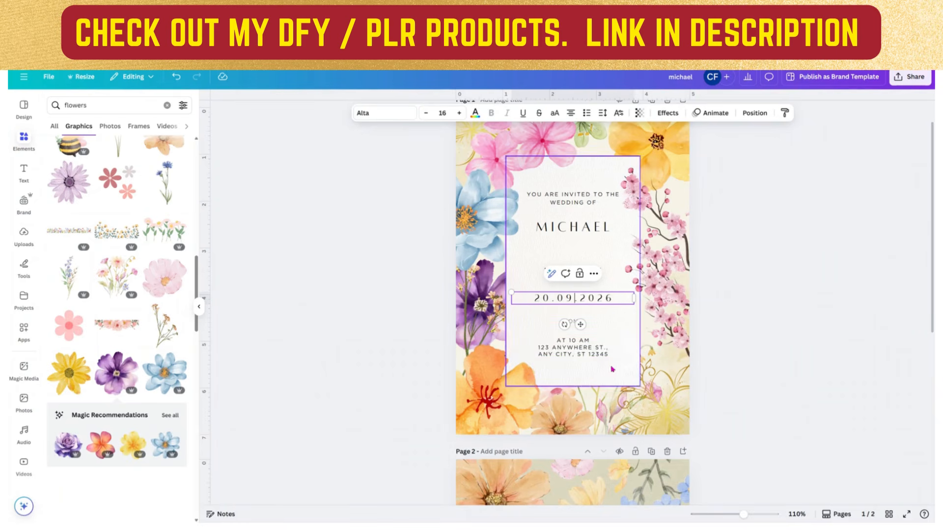
pyautogui.click(587, 347)
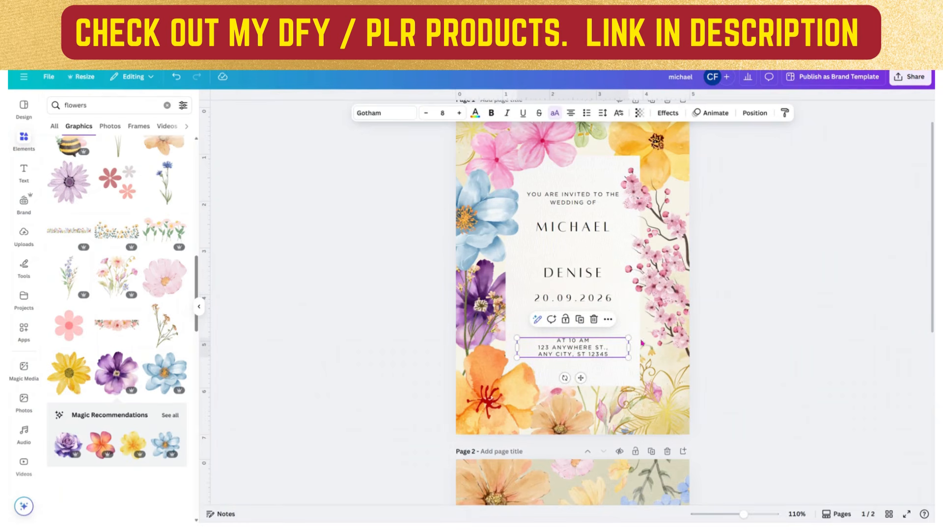
# - Set the transparency value of page 1's pink flower cluster to 63 and of the blue flower to 60
pyautogui.scroll(-6, 806, 335)
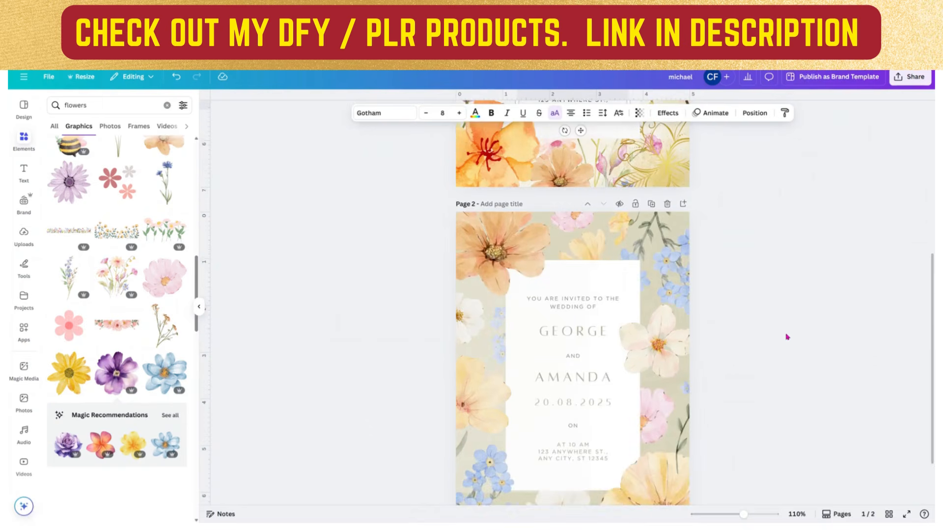
pyautogui.scroll(6, 676, 373)
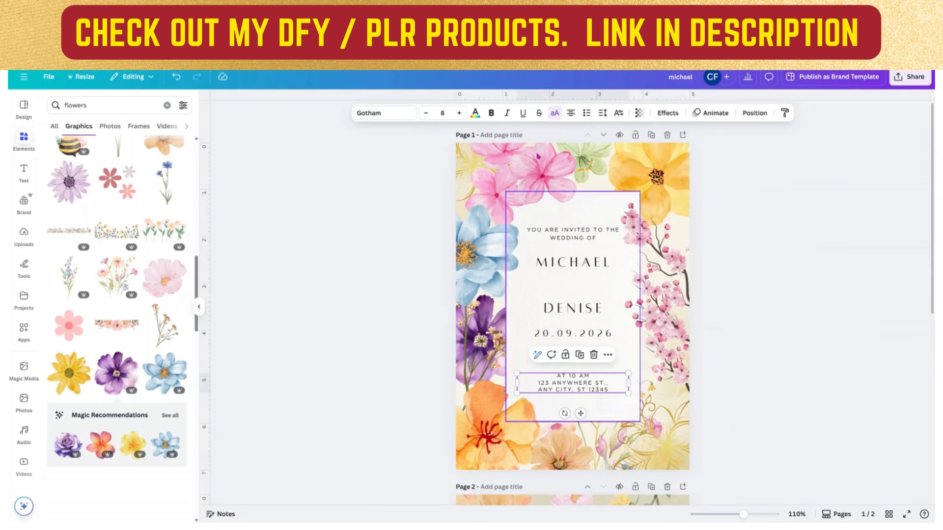
pyautogui.click(565, 145)
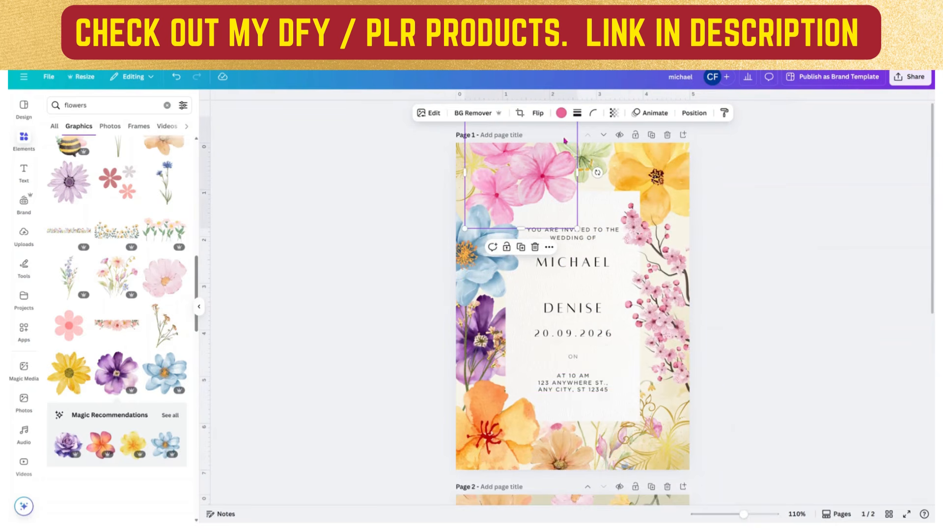
pyautogui.click(615, 118)
pyautogui.moveTo(637, 149); pyautogui.dragTo(611, 157)
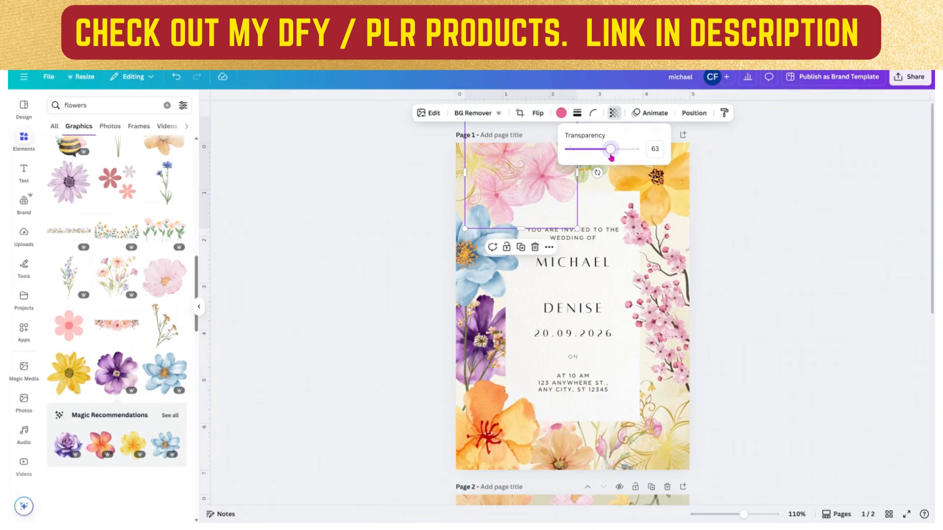
pyautogui.click(473, 285)
pyautogui.click(624, 120)
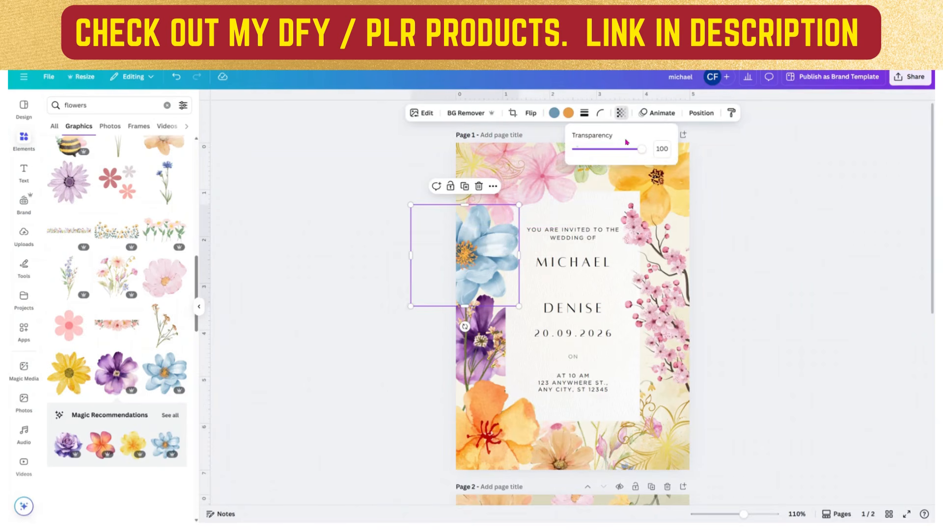
pyautogui.moveTo(643, 150); pyautogui.dragTo(615, 160)
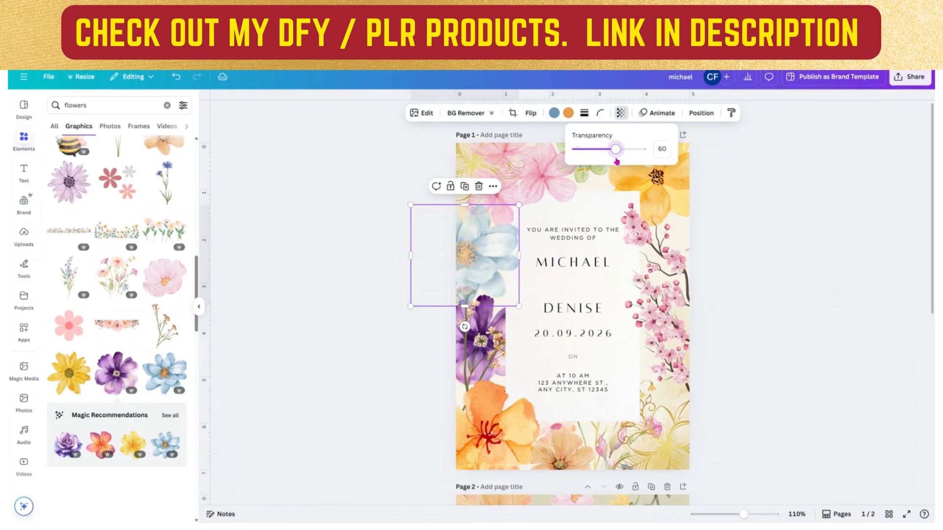
# - Set the transparency value of the tilted stem overlapping page 1's purple flower to 82
pyautogui.click(462, 370)
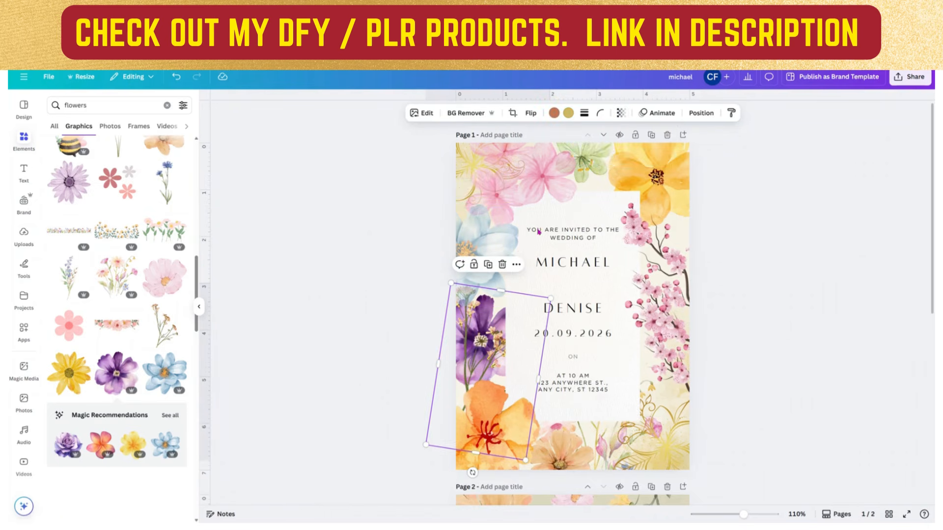
pyautogui.click(621, 113)
pyautogui.moveTo(641, 149); pyautogui.dragTo(632, 166)
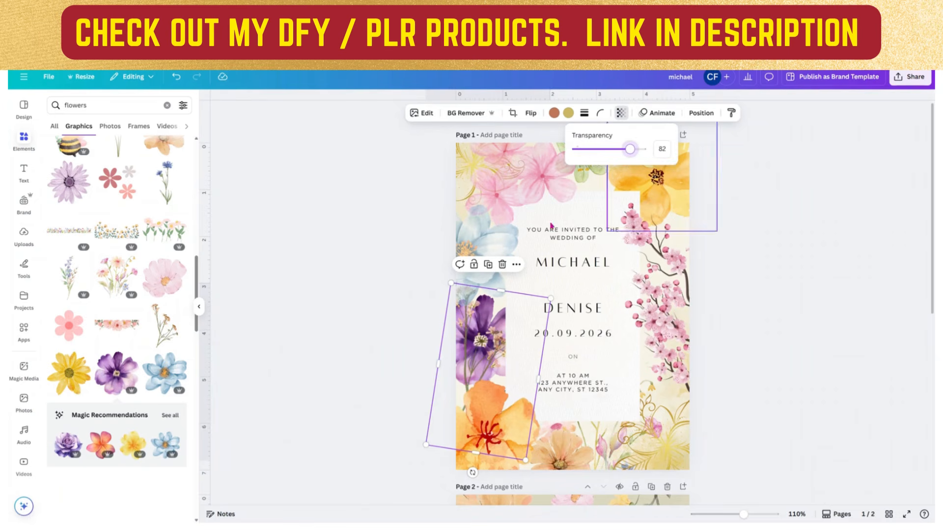
# - Select the purple flower from the stem's overlapping layers and set its transparency value to 72
pyautogui.click(701, 113)
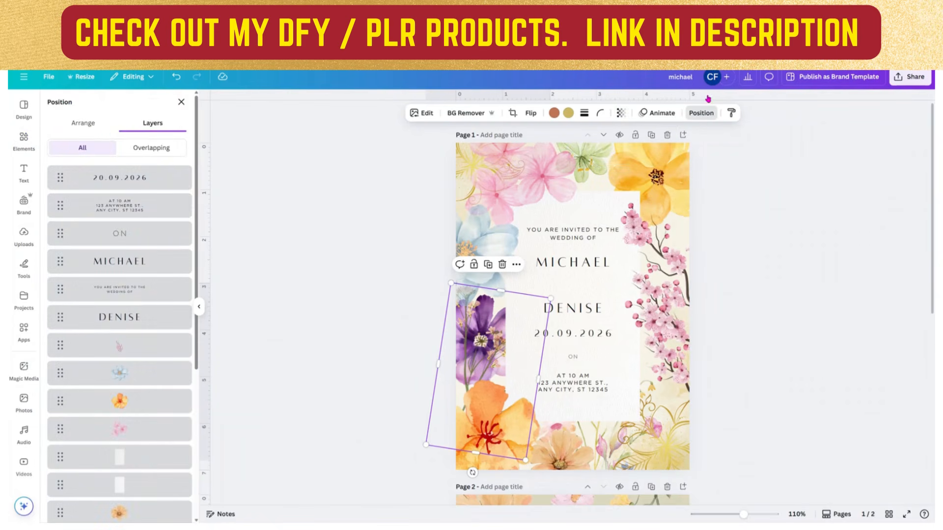
pyautogui.click(162, 148)
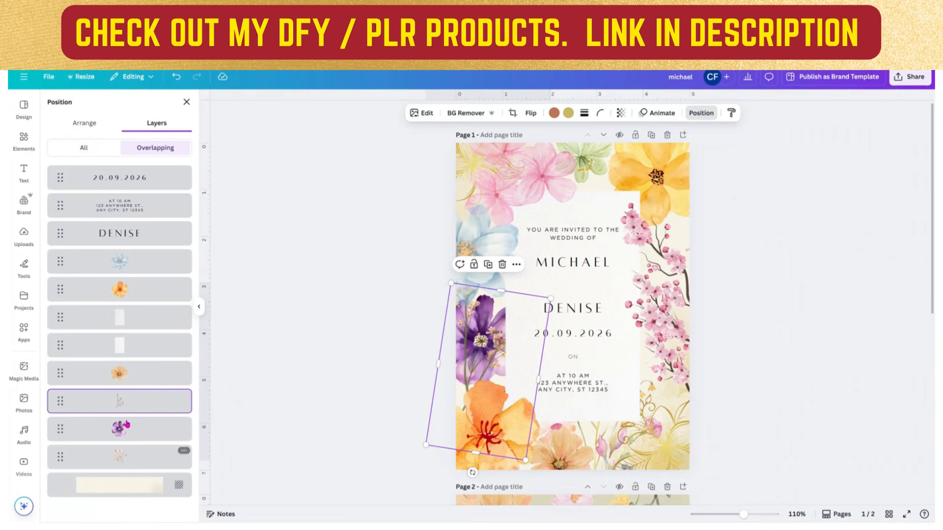
pyautogui.click(130, 432)
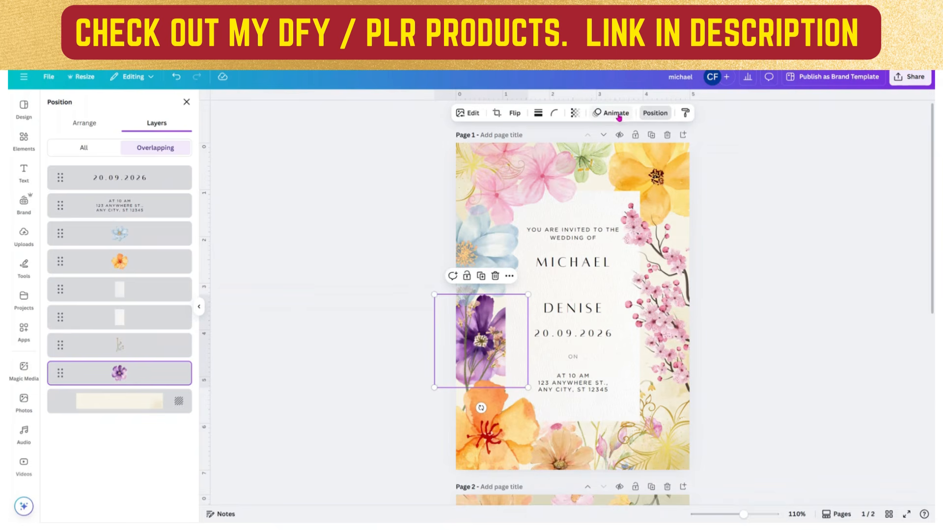
pyautogui.click(574, 113)
pyautogui.moveTo(595, 149); pyautogui.dragTo(578, 160)
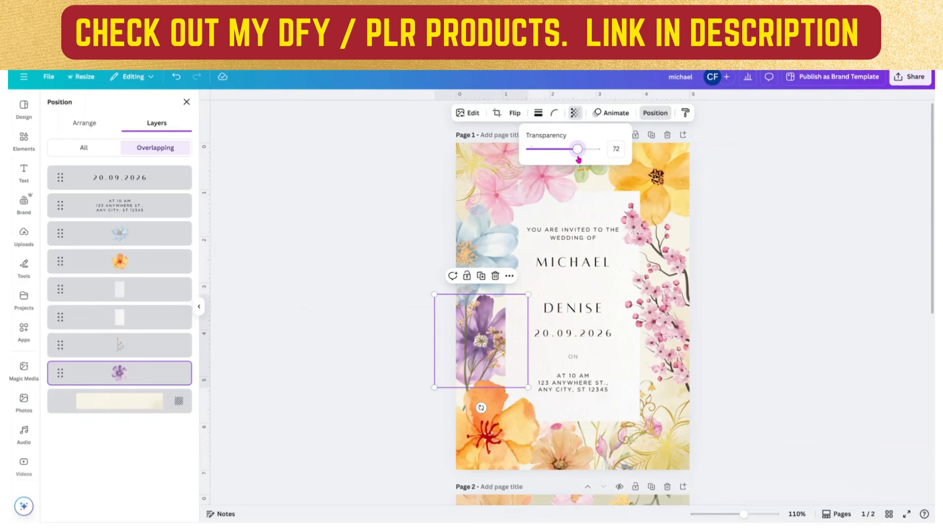
# - Set the transparency value of page 1's large yellow flower to 75 and of the pink blossom branch to 82
pyautogui.click(664, 160)
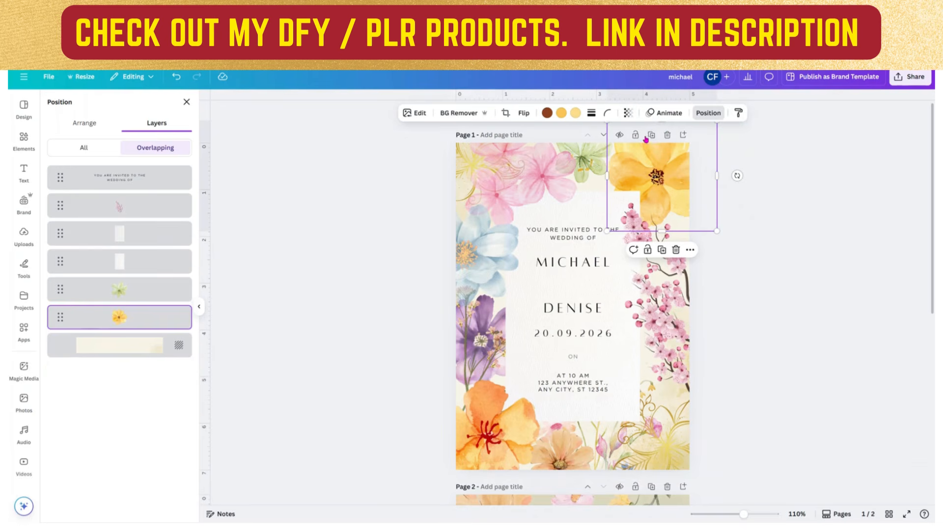
pyautogui.click(628, 113)
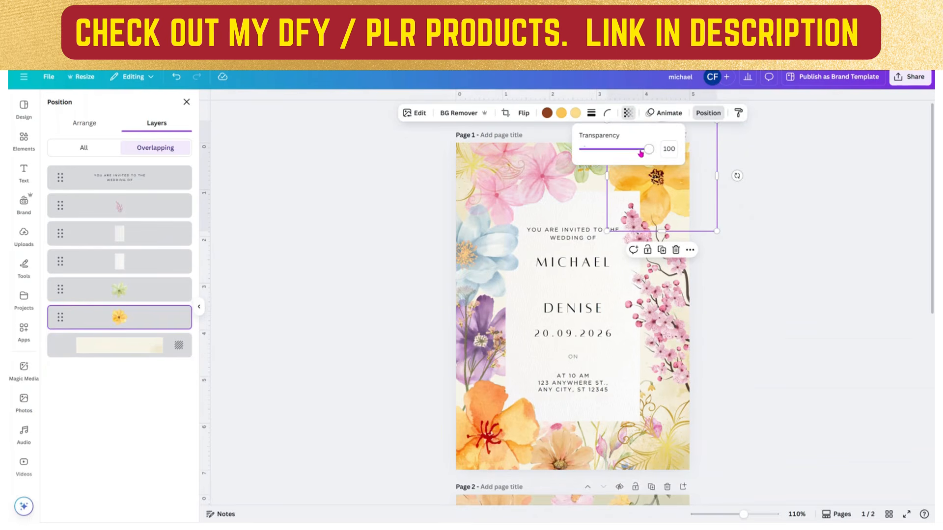
pyautogui.moveTo(646, 153); pyautogui.dragTo(631, 155)
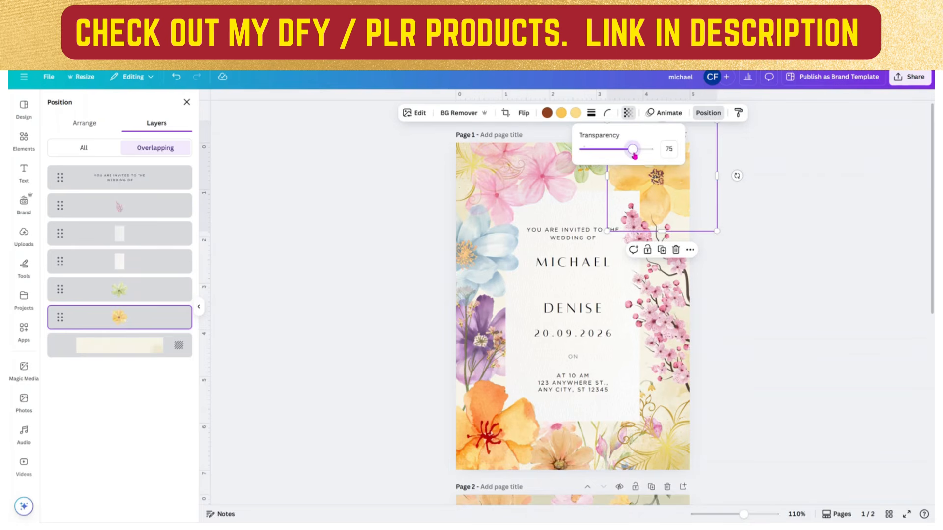
pyautogui.click(674, 322)
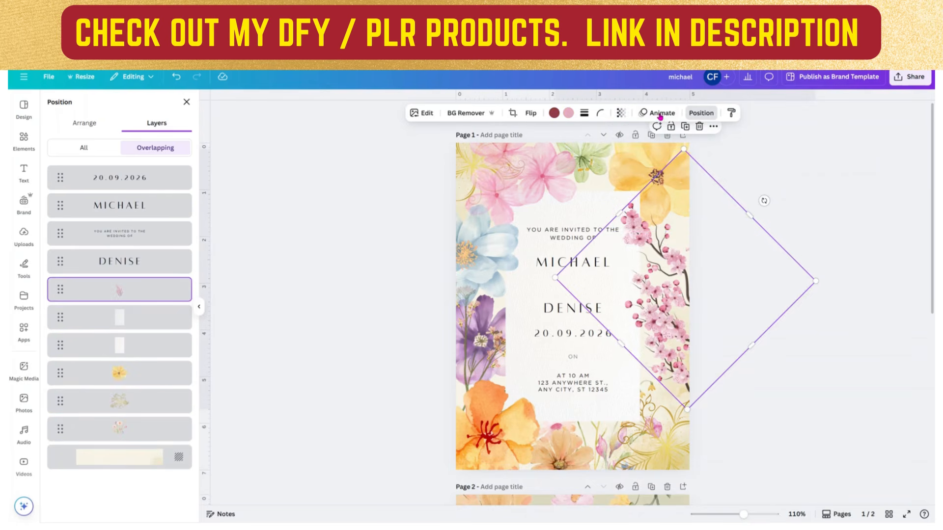
pyautogui.click(621, 113)
pyautogui.moveTo(633, 153)
pyautogui.mouseDown()
pyautogui.moveTo(615, 153)
pyautogui.moveTo(631, 158)
pyautogui.mouseUp()
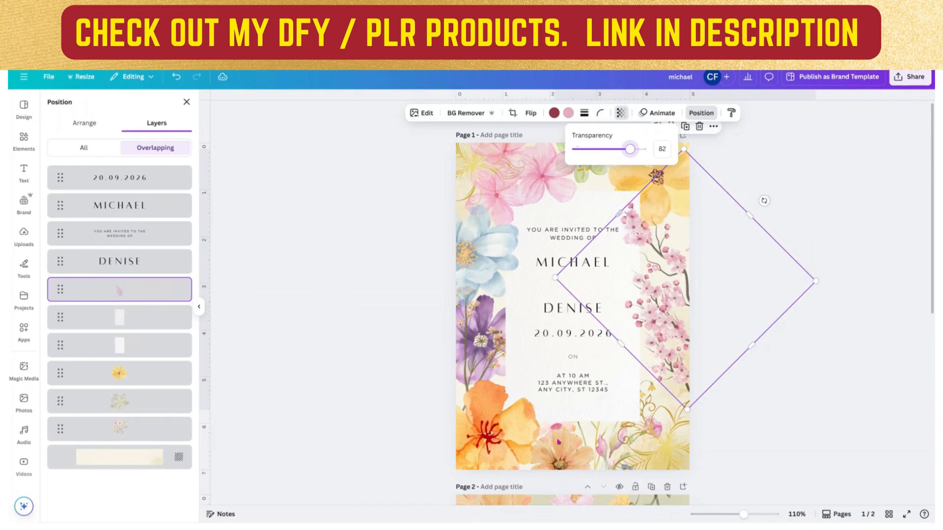
# - Set the transparency value of the large orange flower in page 1's lower-left corner to 69
pyautogui.click(493, 442)
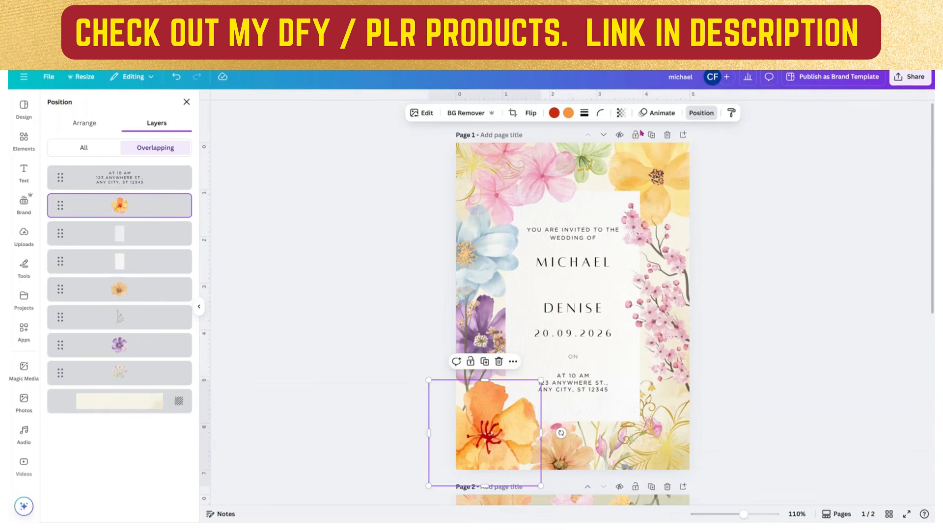
pyautogui.click(621, 115)
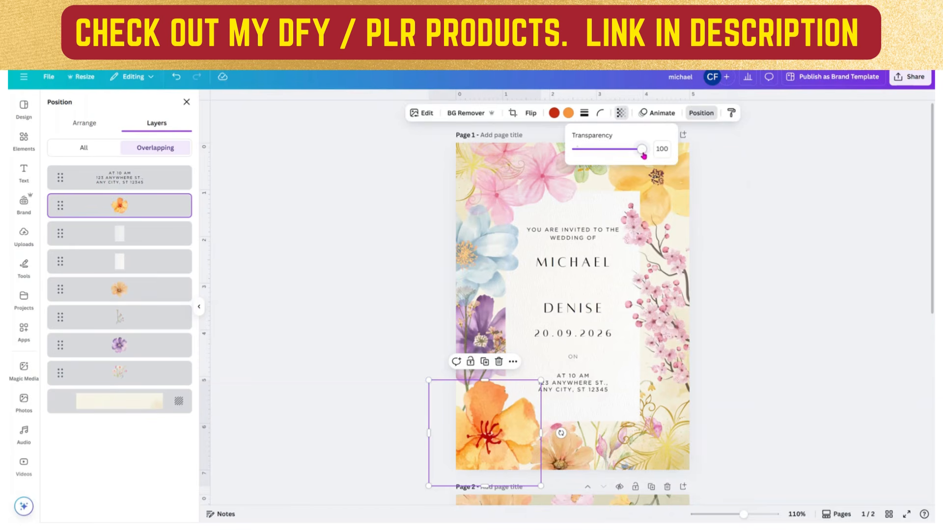
pyautogui.moveTo(642, 150); pyautogui.dragTo(621, 156)
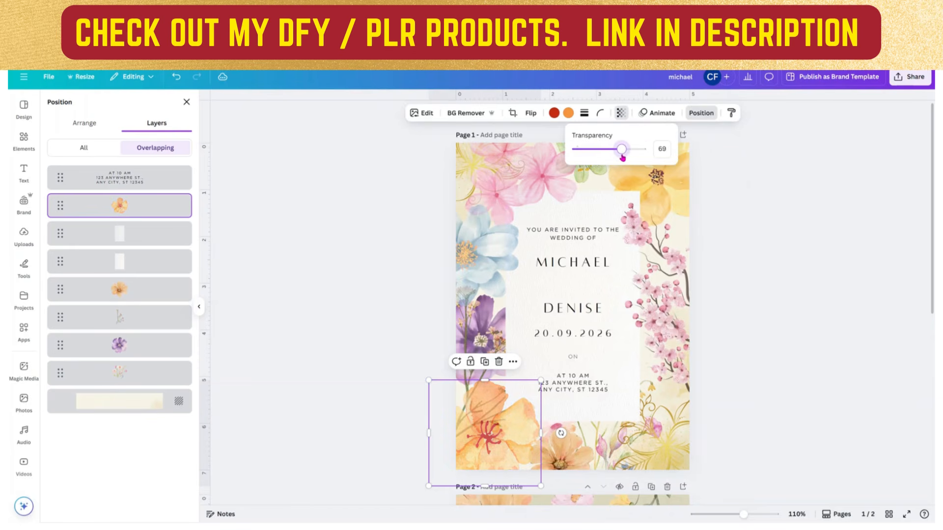
pyautogui.click(386, 260)
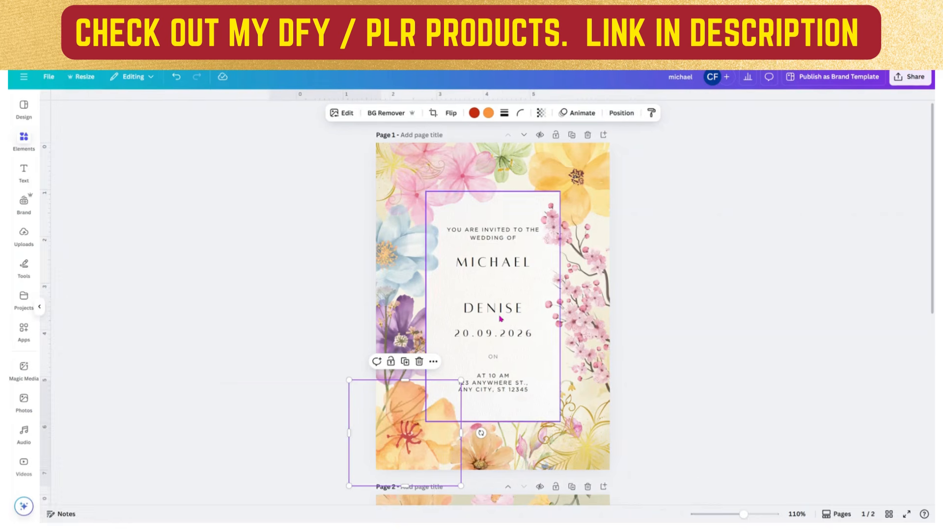
pyautogui.scroll(-6, 528, 319)
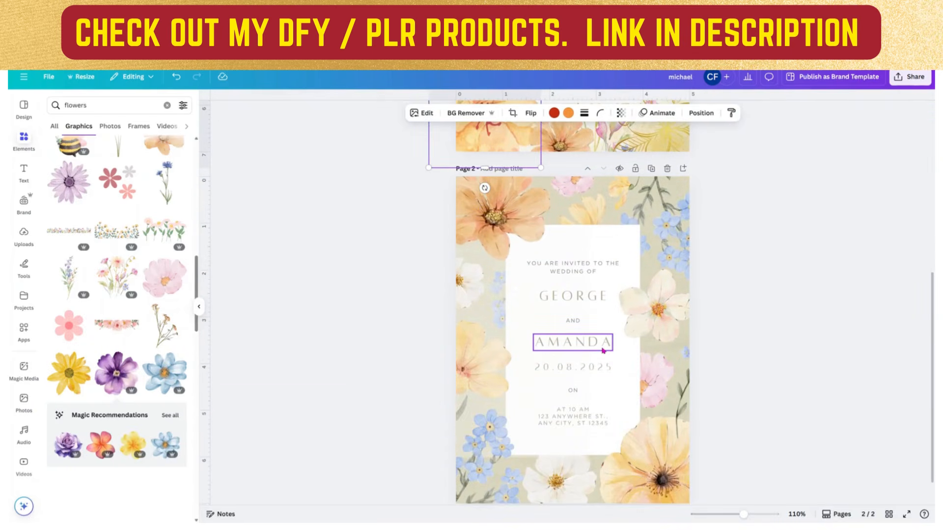
# - Create a public template link for the wedding invitation design and copy the link
pyautogui.scroll(4, 603, 350)
pyautogui.scroll(3, 597, 283)
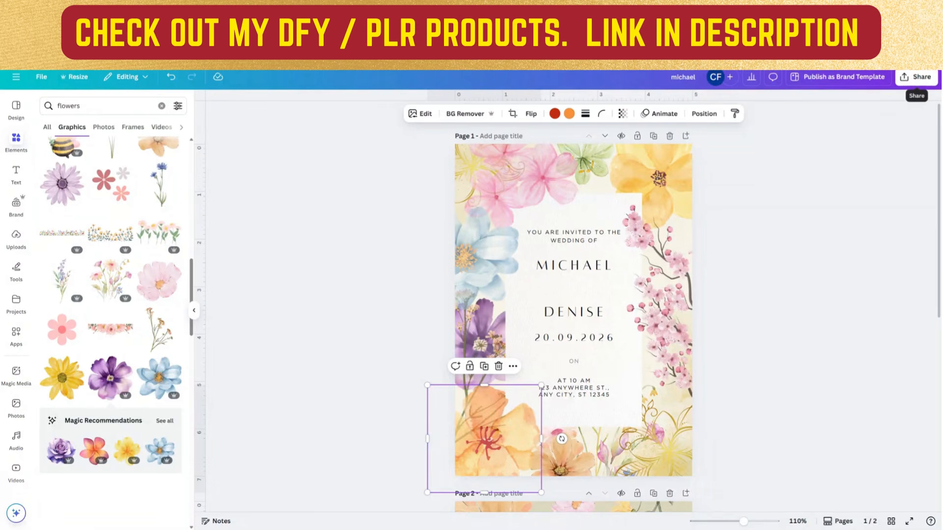
pyautogui.click(916, 77)
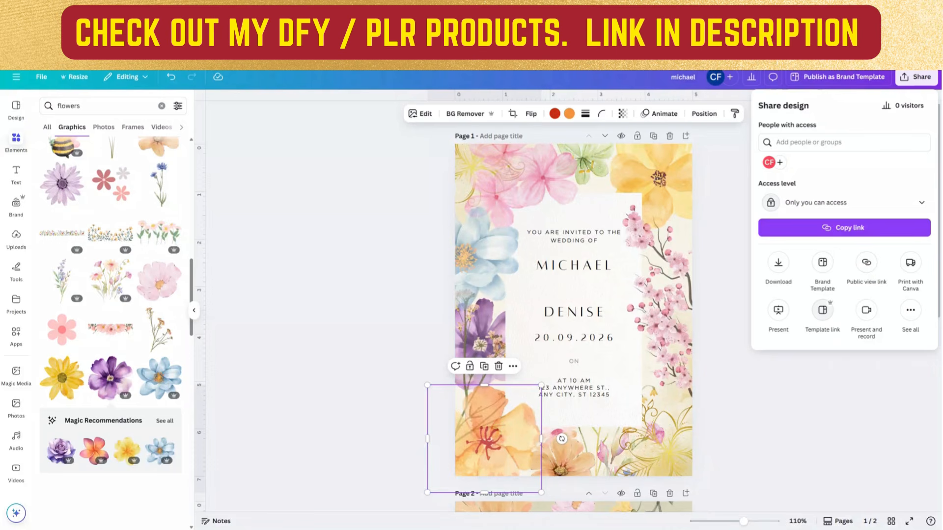
pyautogui.click(823, 311)
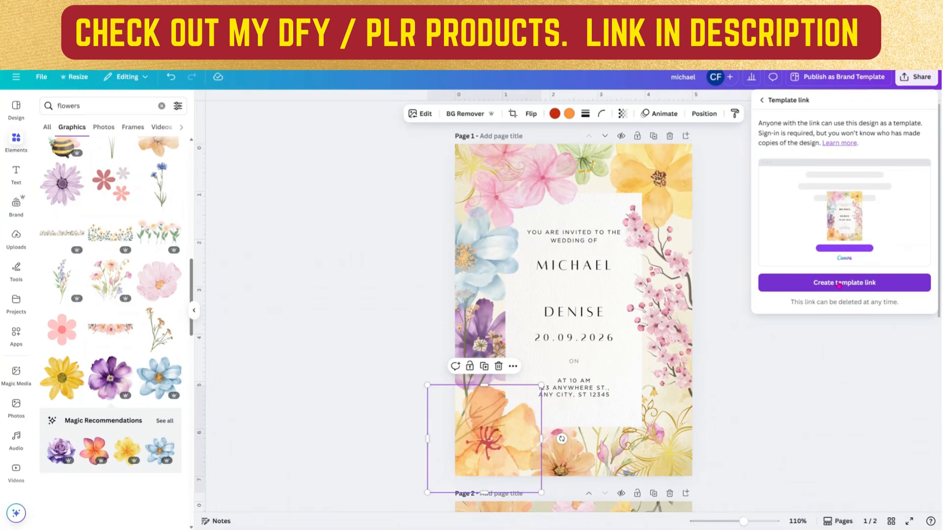
pyautogui.click(840, 285)
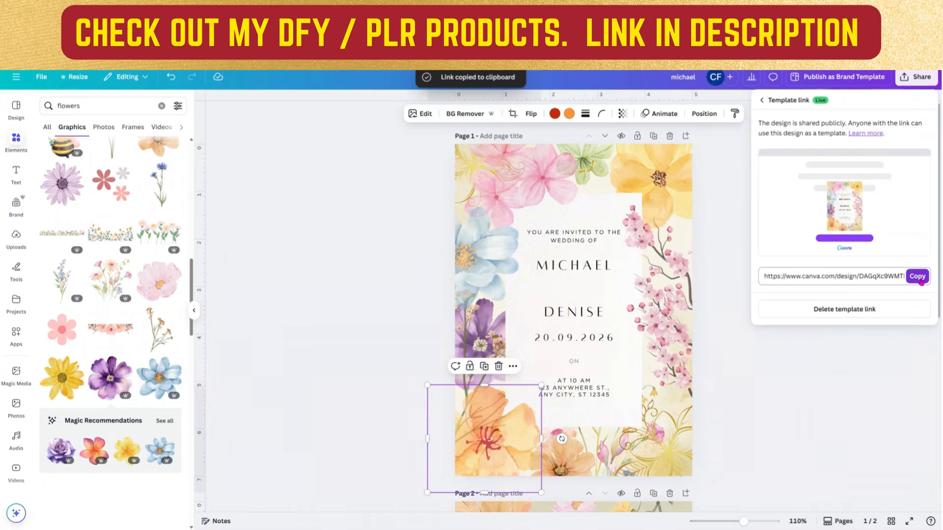
pyautogui.click(918, 277)
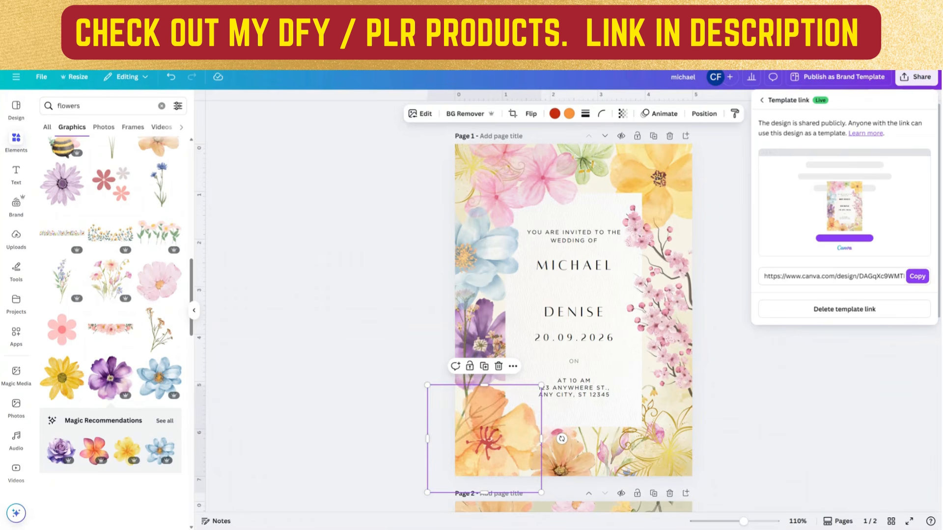
pyautogui.press('Escape')
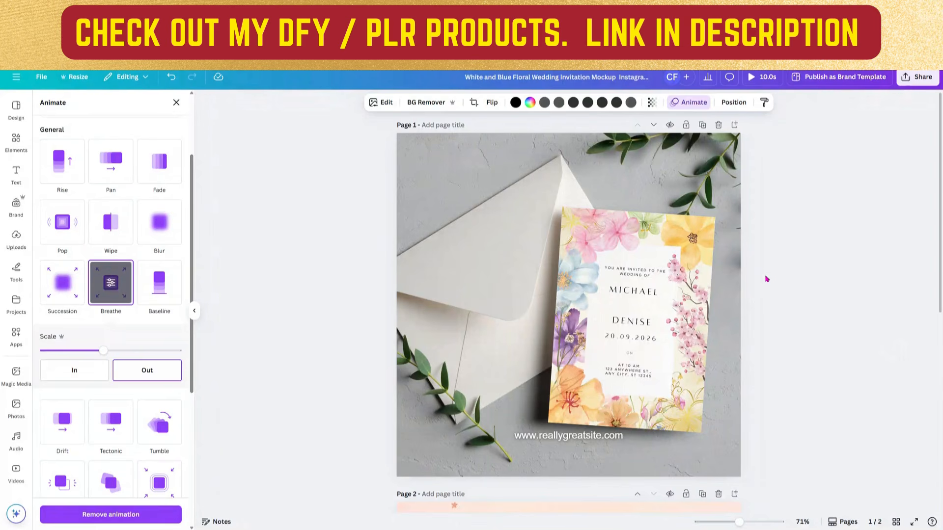
pyautogui.scroll(-5, 767, 283)
pyautogui.scroll(-2, 767, 289)
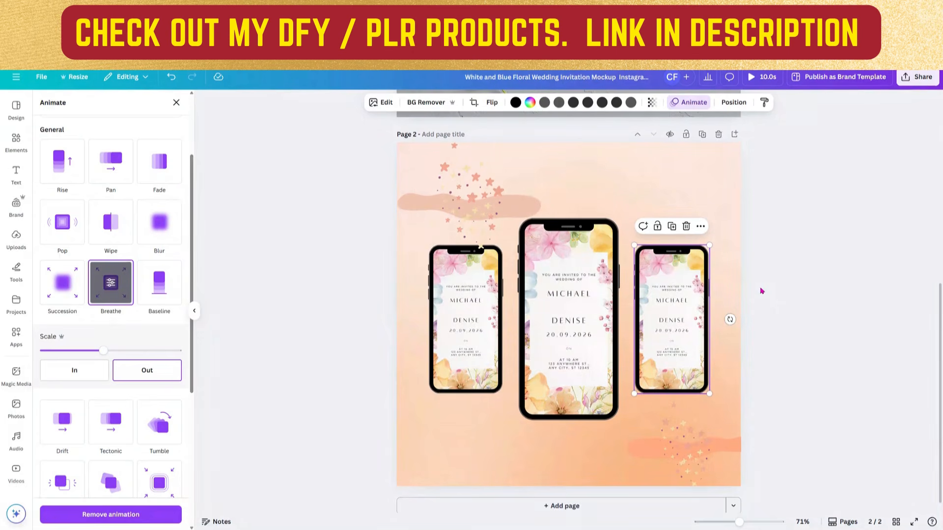
pyautogui.scroll(3, 761, 291)
pyautogui.scroll(3, 762, 291)
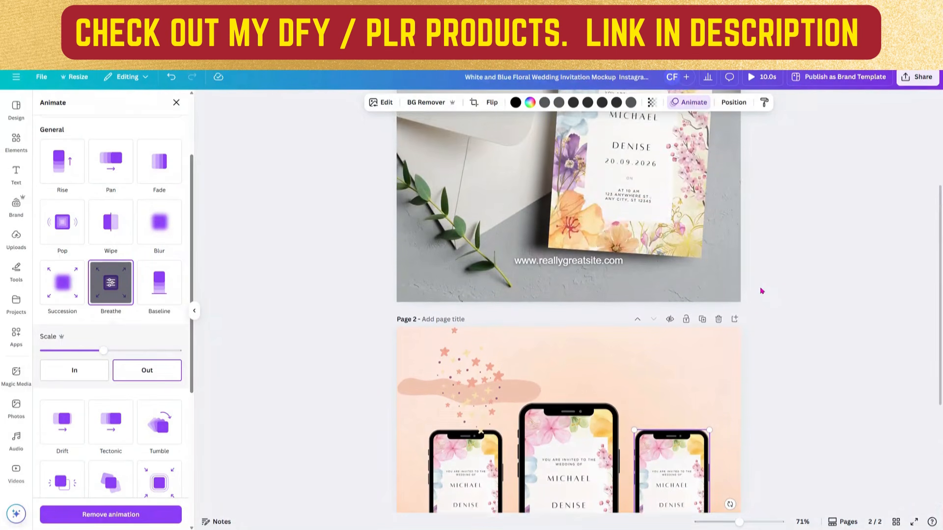